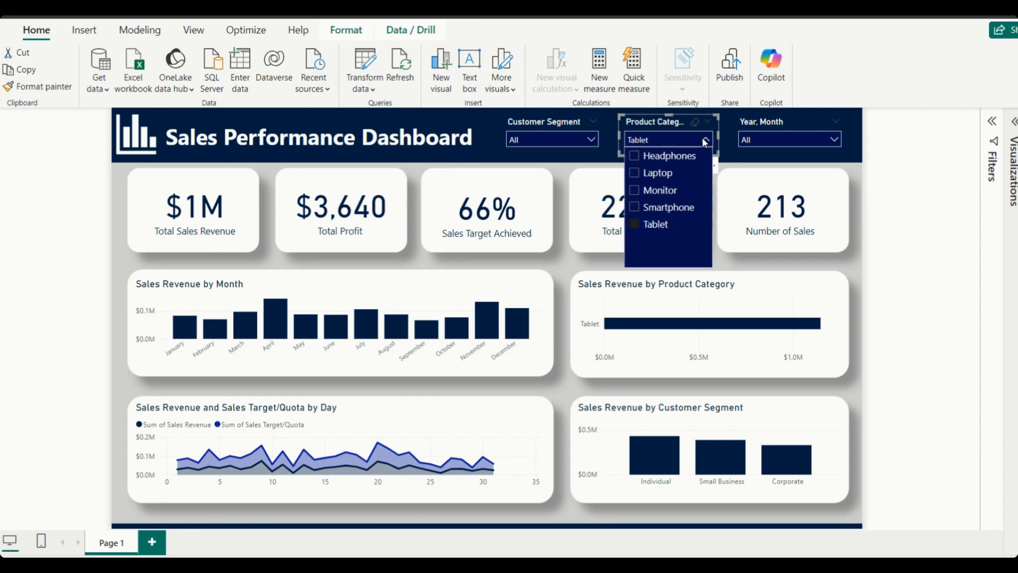
Filter the sales dashboard to the Laptop product category and the year 2022
left_click(664, 174)
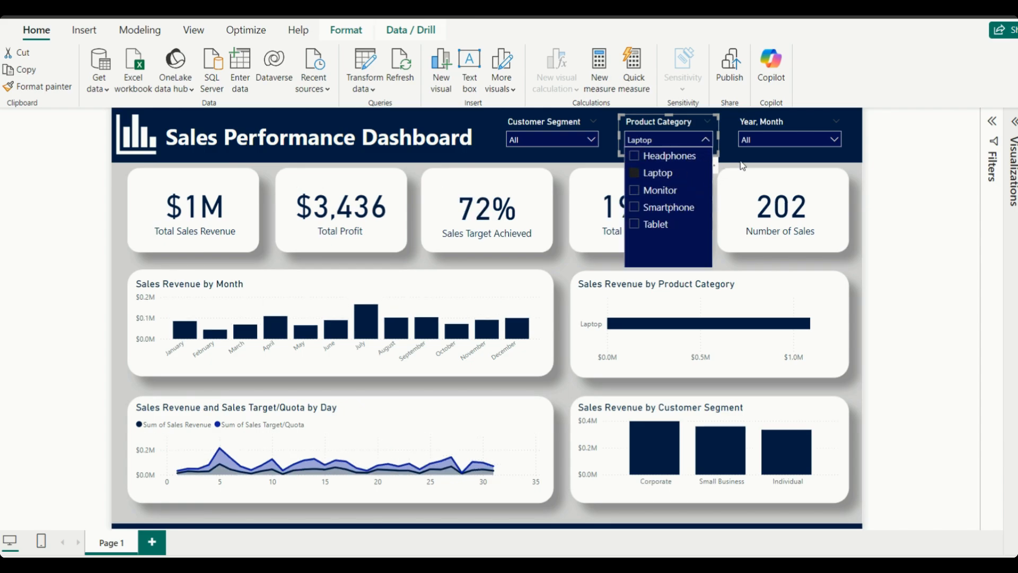
left_click(744, 166)
left_click(829, 139)
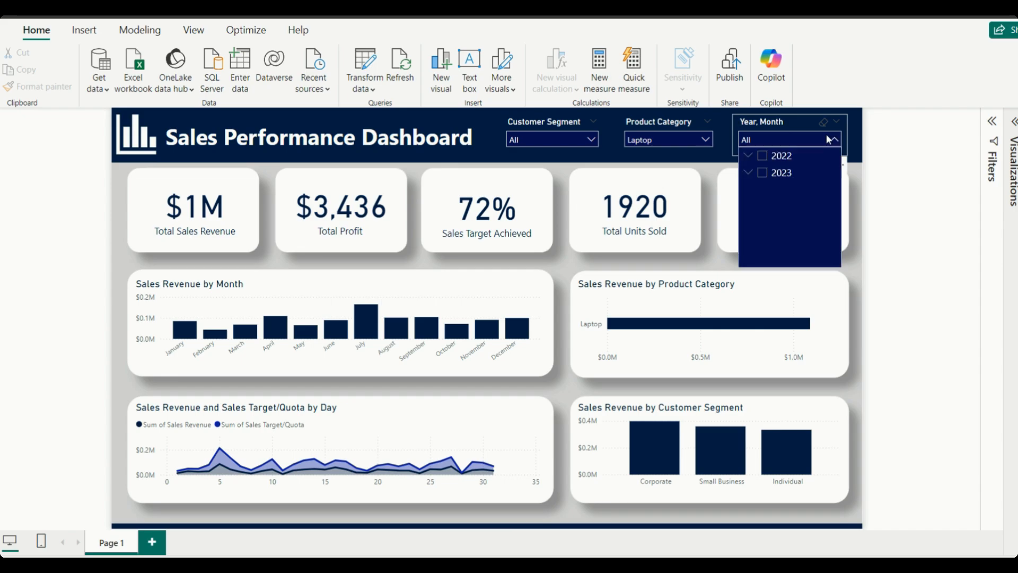
left_click(754, 155)
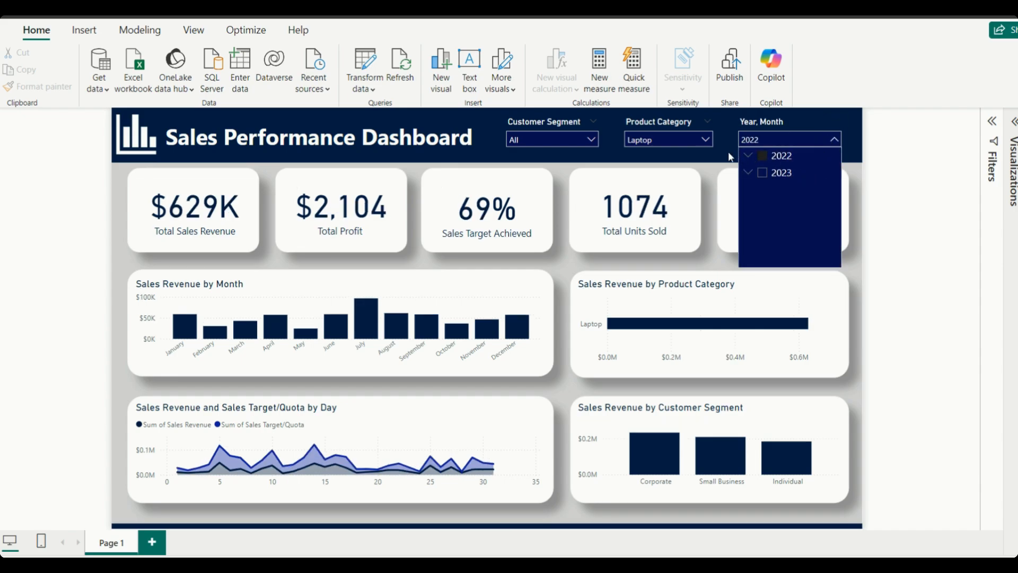
left_click(730, 157)
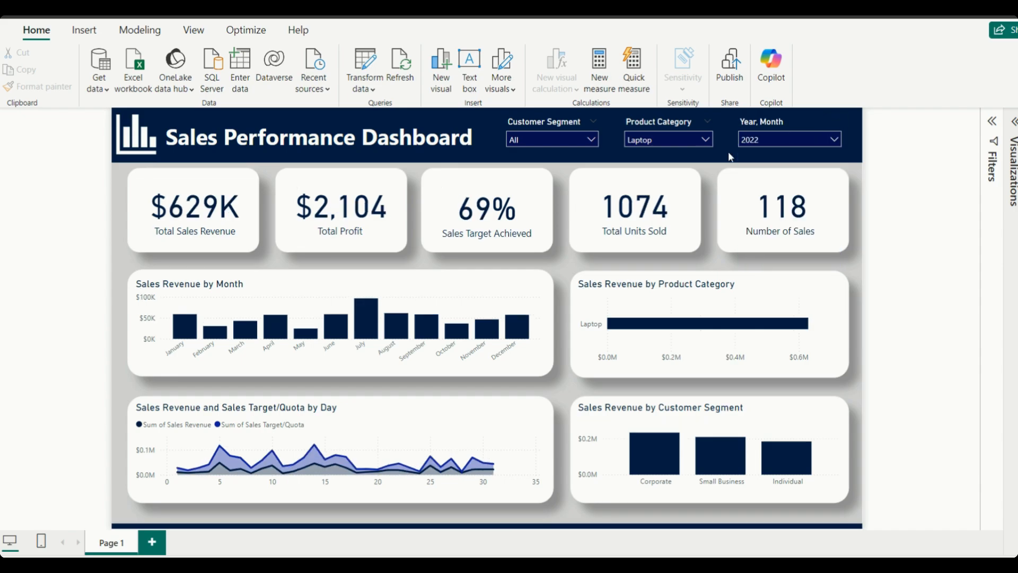
Clear the 2022 and Laptop selections so the year and product category slicers include all values
left_click(843, 142)
left_click(834, 140)
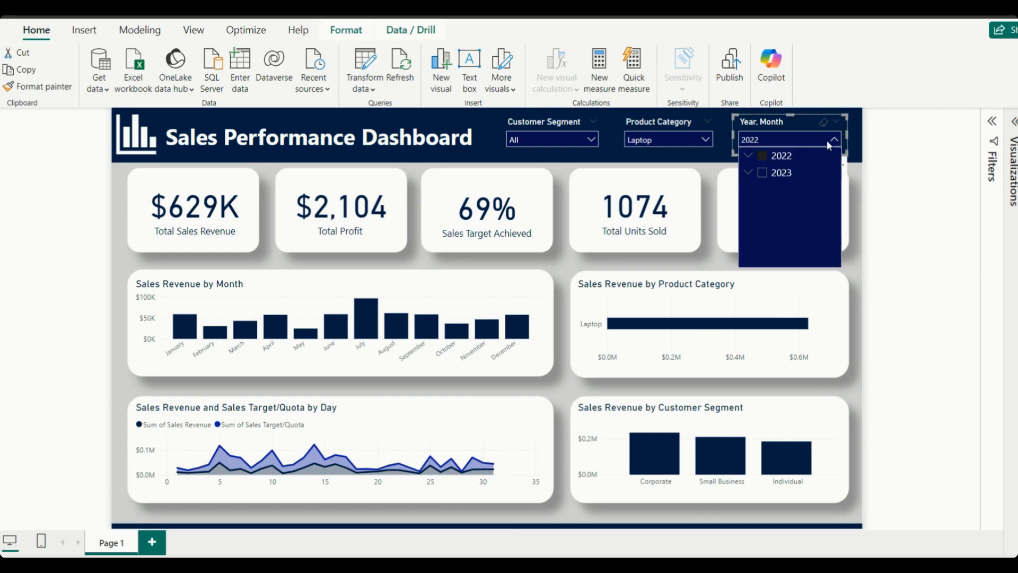
left_click(770, 157)
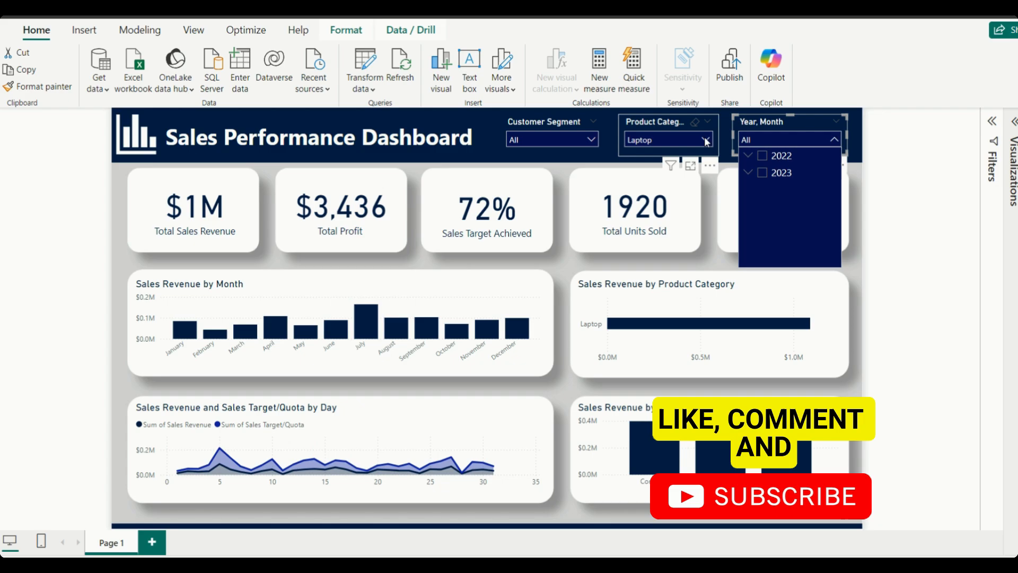
left_click(705, 140)
left_click(660, 173)
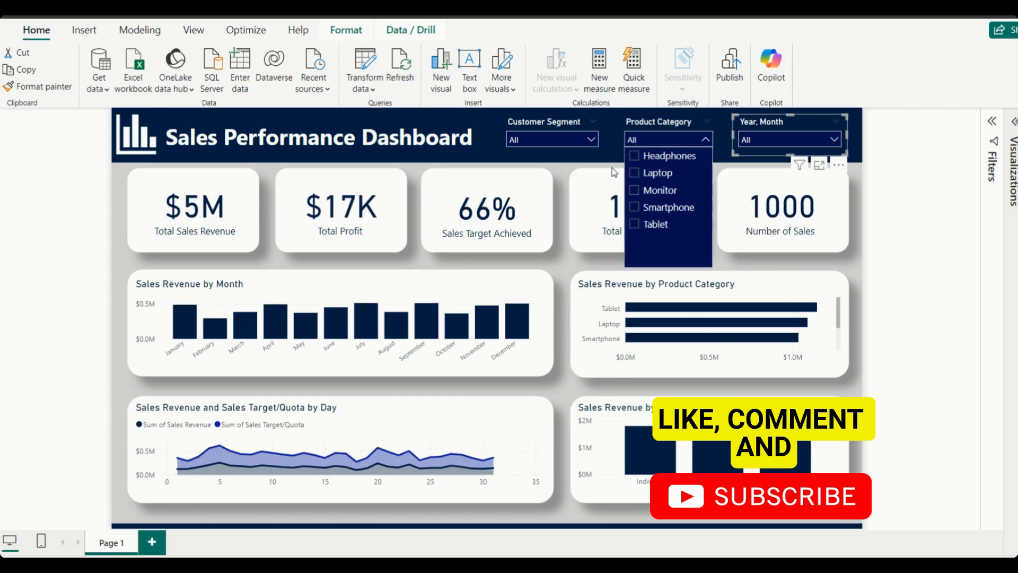
left_click(601, 157)
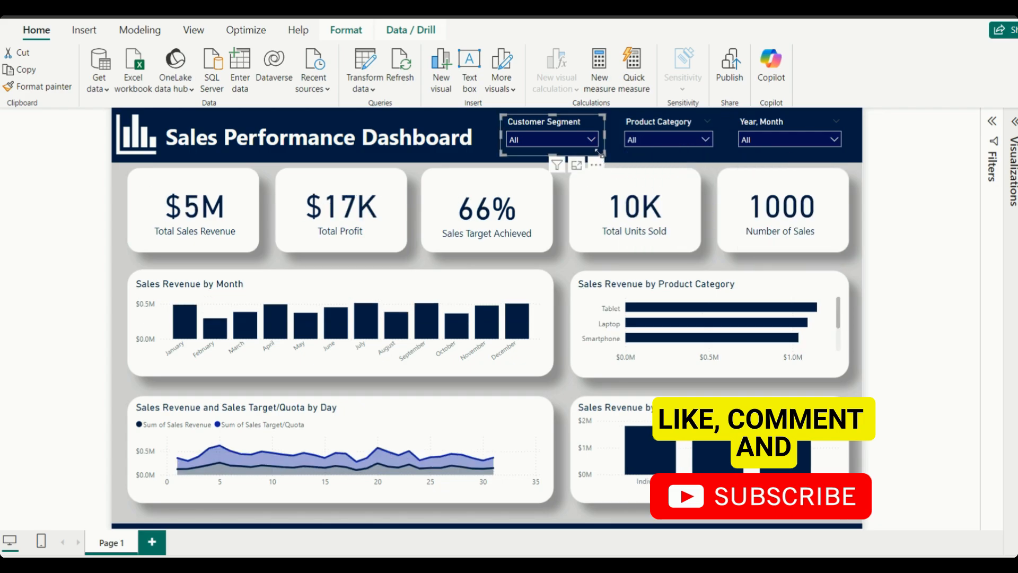
left_click(621, 170)
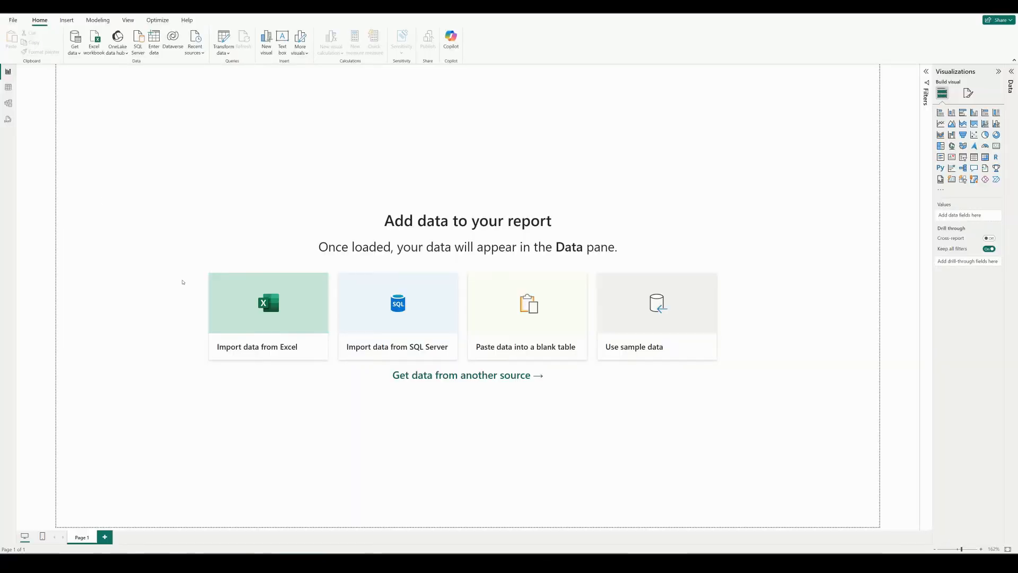
Import the sales_dataset2 sheet from the Sales Dataset Excel workbook into the blank report and expand its field list
left_click(263, 350)
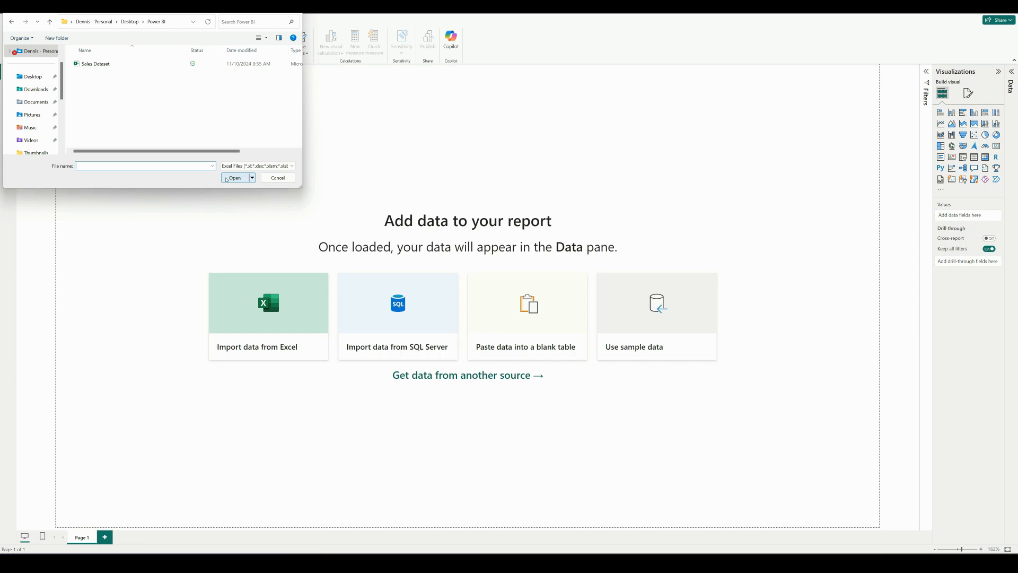
left_click(226, 180)
left_click(232, 180)
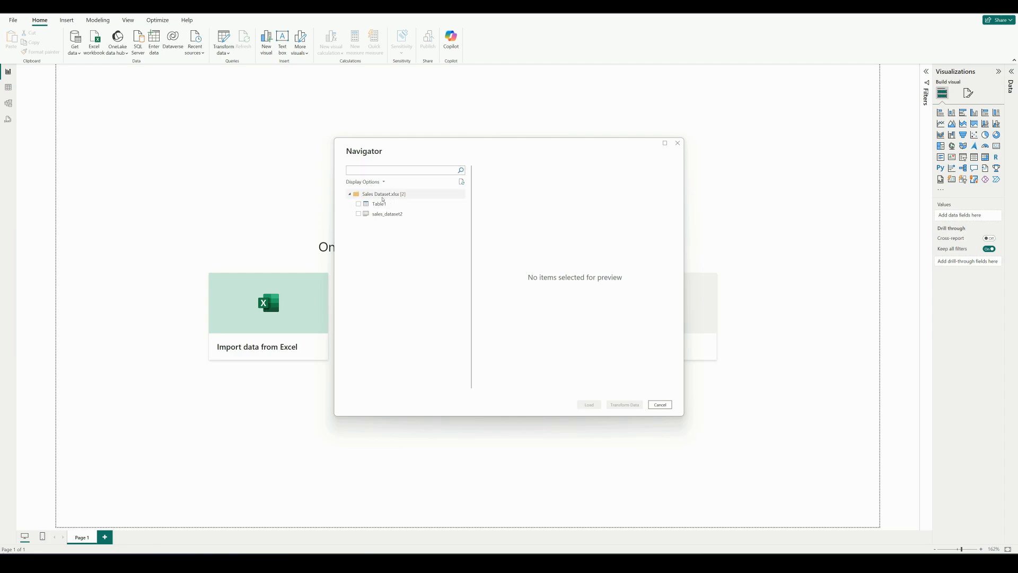
left_click(359, 214)
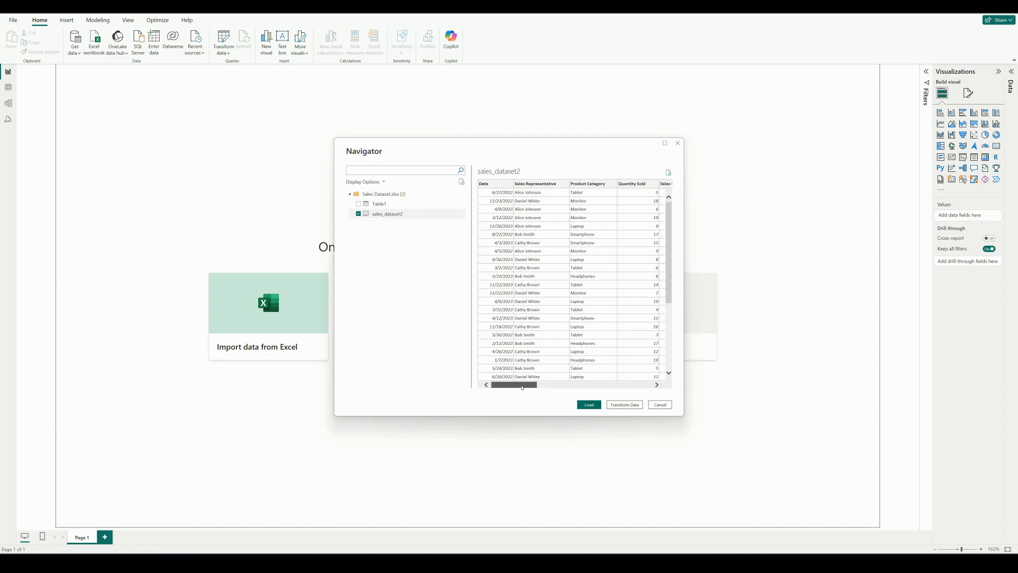
left_click(586, 405)
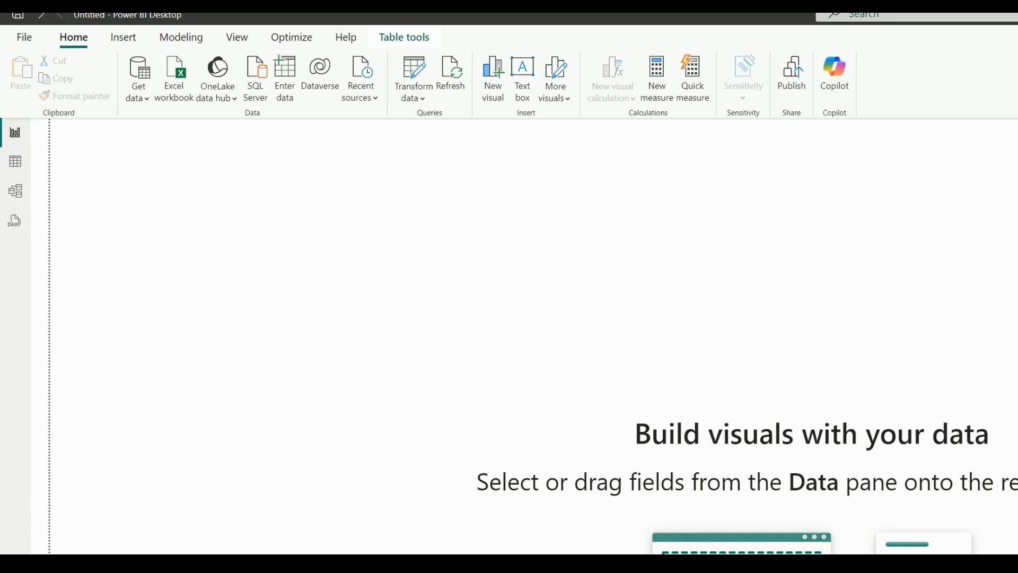
left_click(954, 99)
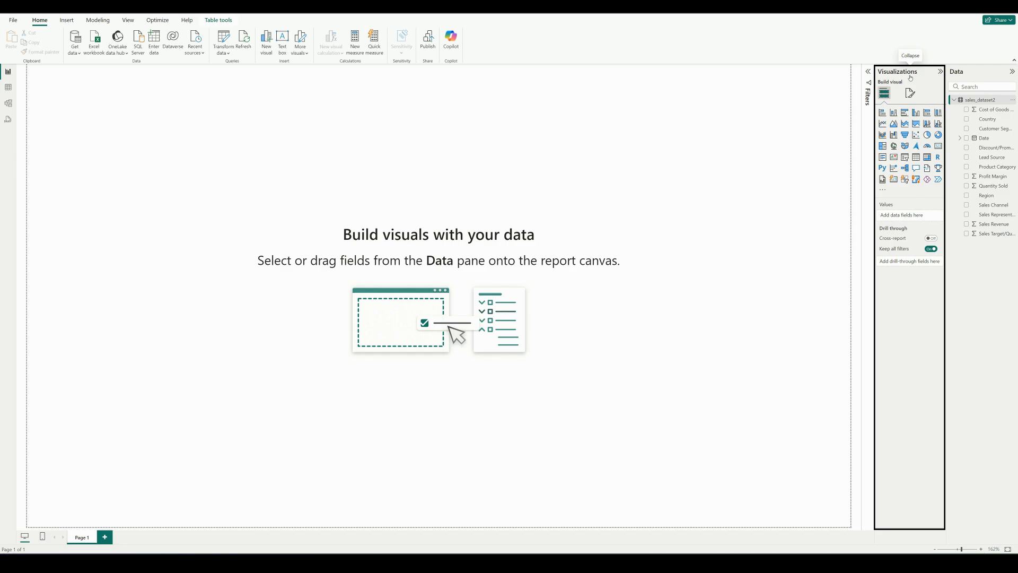
left_click(869, 73)
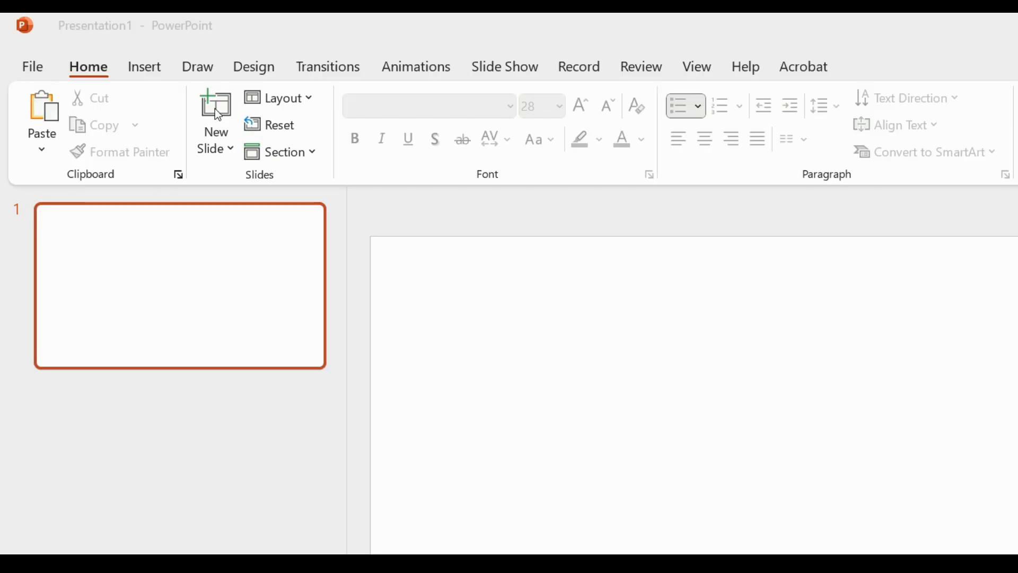
Switch to PowerPoint and draw a rectangle about 13.33 inches wide and 1.14 inches high across the upper edge of the blank slide
left_click(143, 70)
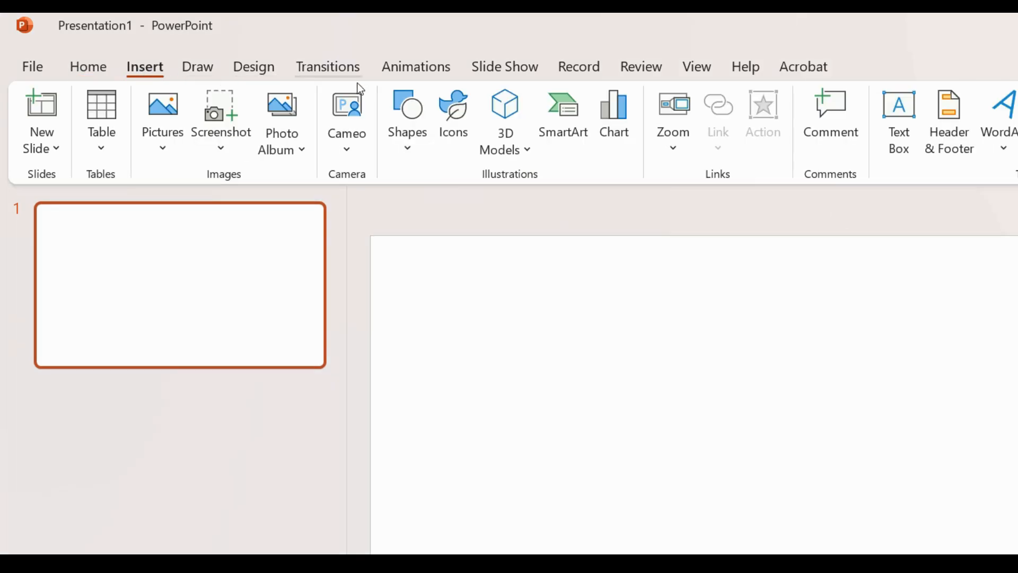
left_click(413, 139)
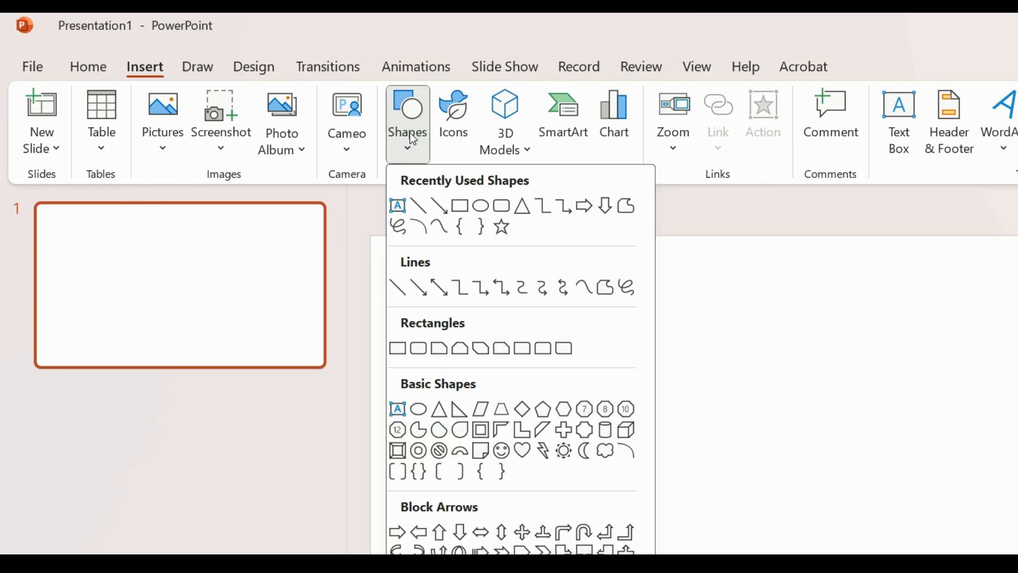
left_click(461, 204)
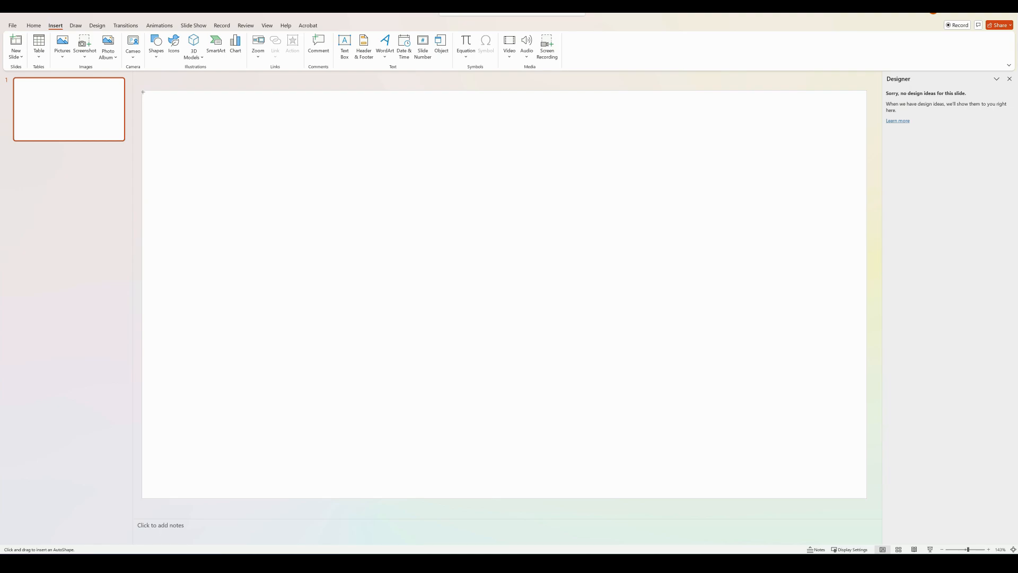
left_click_drag(143, 93, 860, 154)
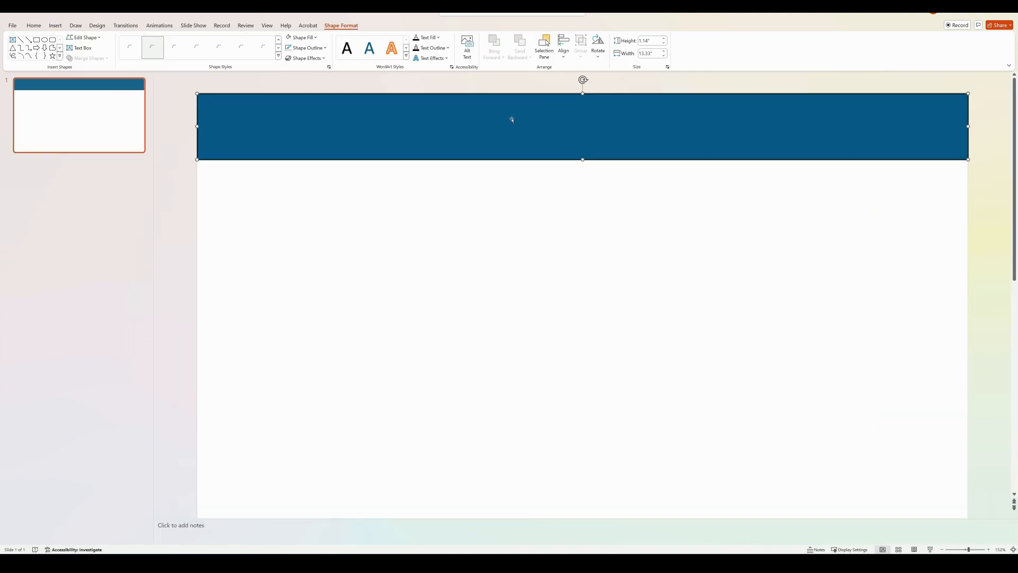
Set the header rectangle's height to 1 inch
left_click_drag(657, 41, 546, 41)
key("BackSpace")
type("1")
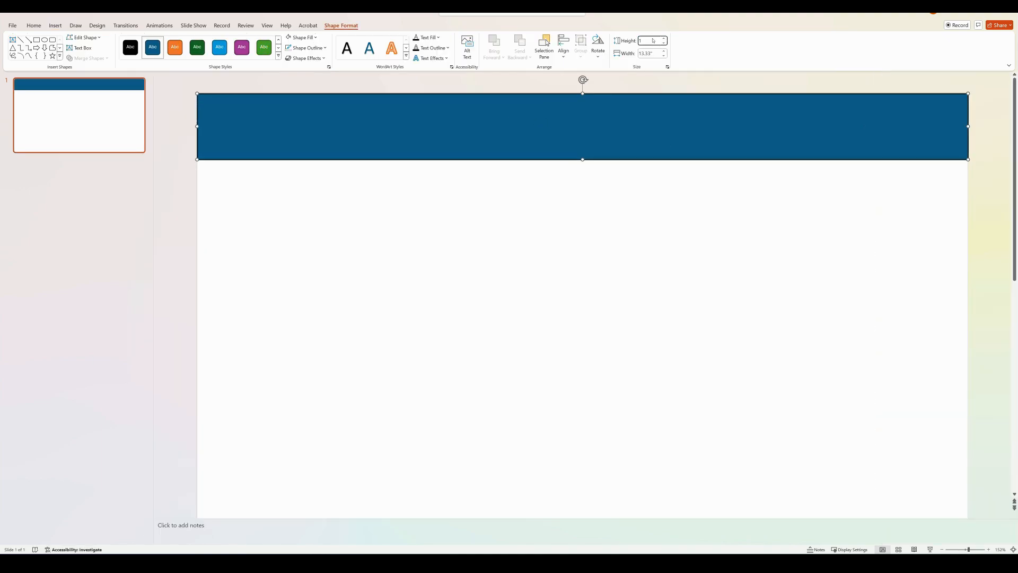
key("Return")
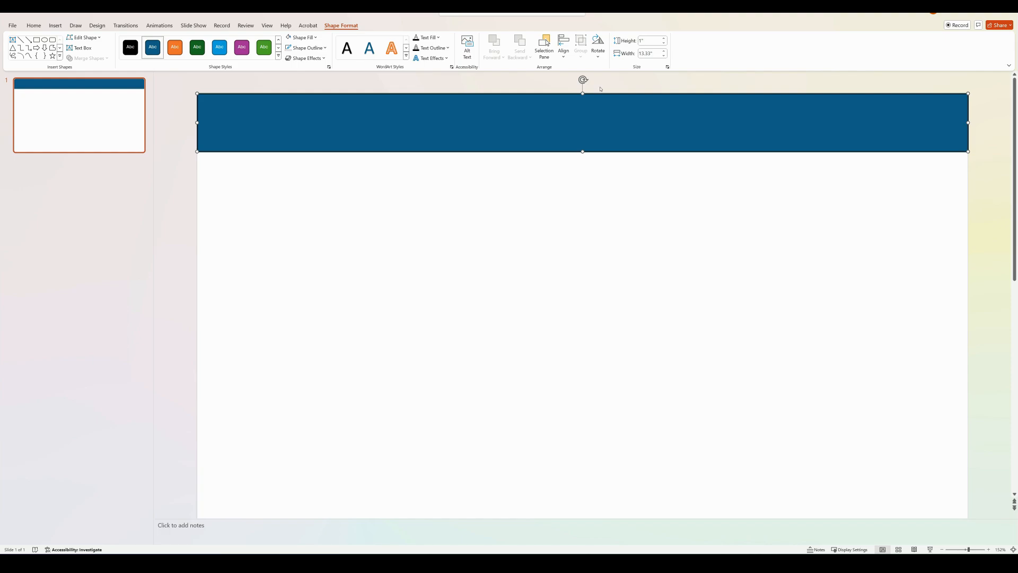
Remove the outline from the header rectangle
right_click(384, 116)
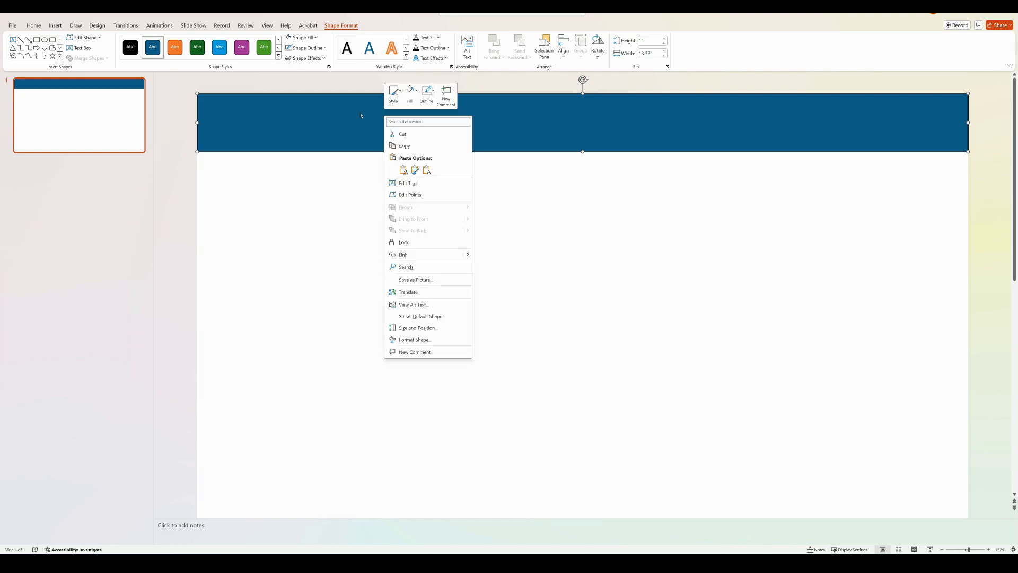
key("Escape")
left_click(307, 48)
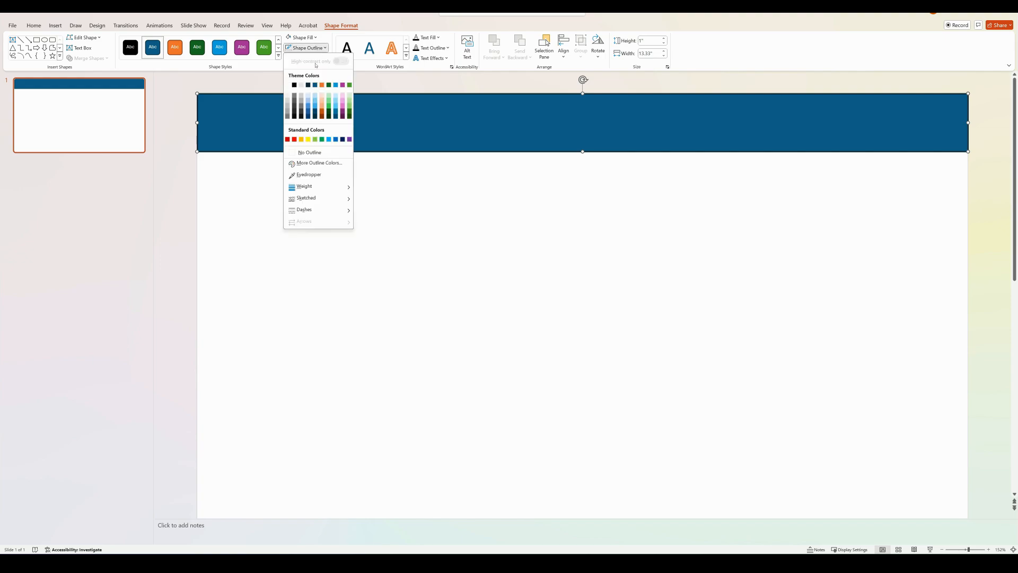
left_click(310, 152)
Give the header rectangle a solid fill in a custom dark navy colour by entering its hex code
right_click(332, 113)
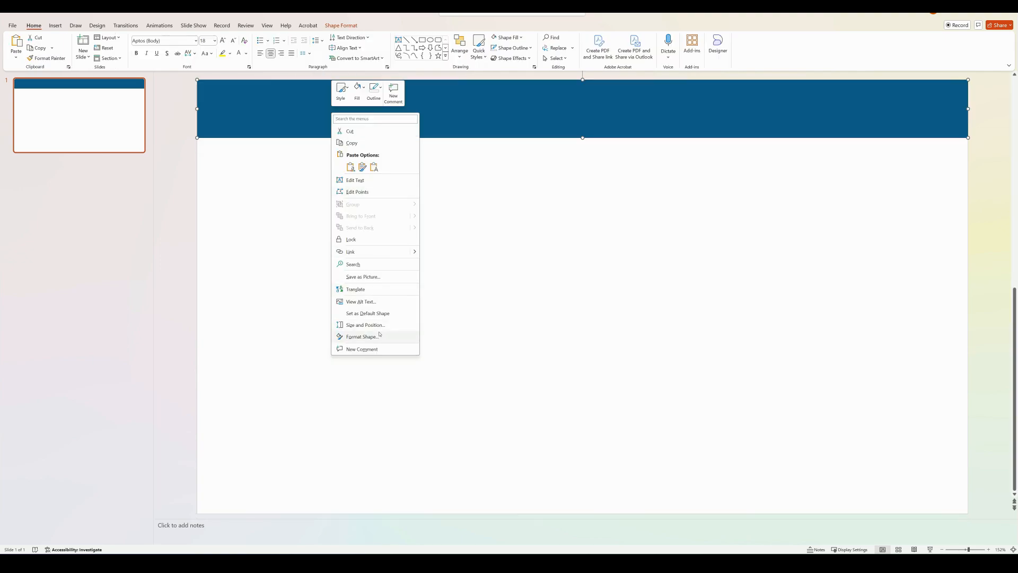
left_click(362, 337)
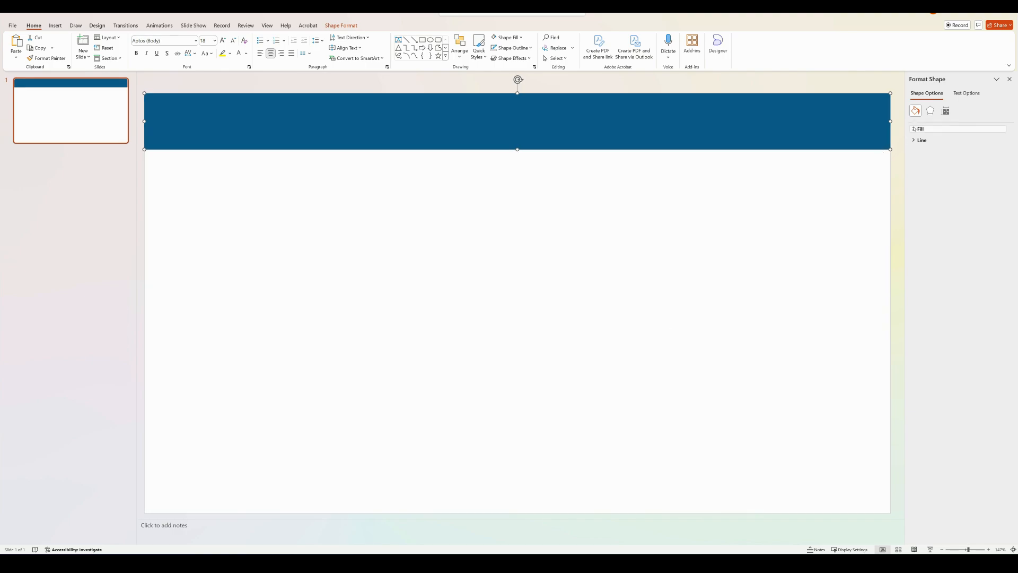
left_click(915, 129)
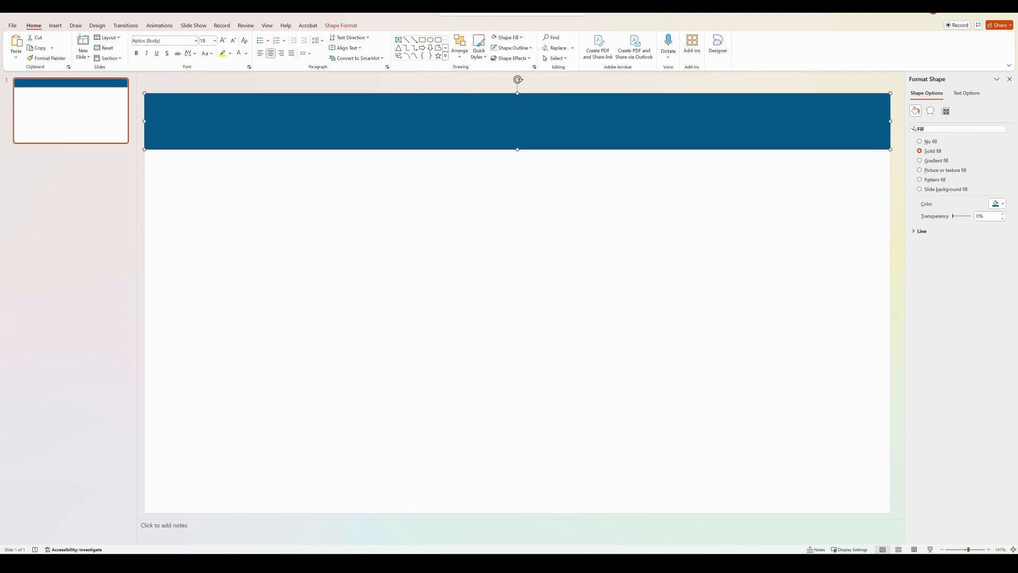
left_click(1000, 206)
left_click(975, 307)
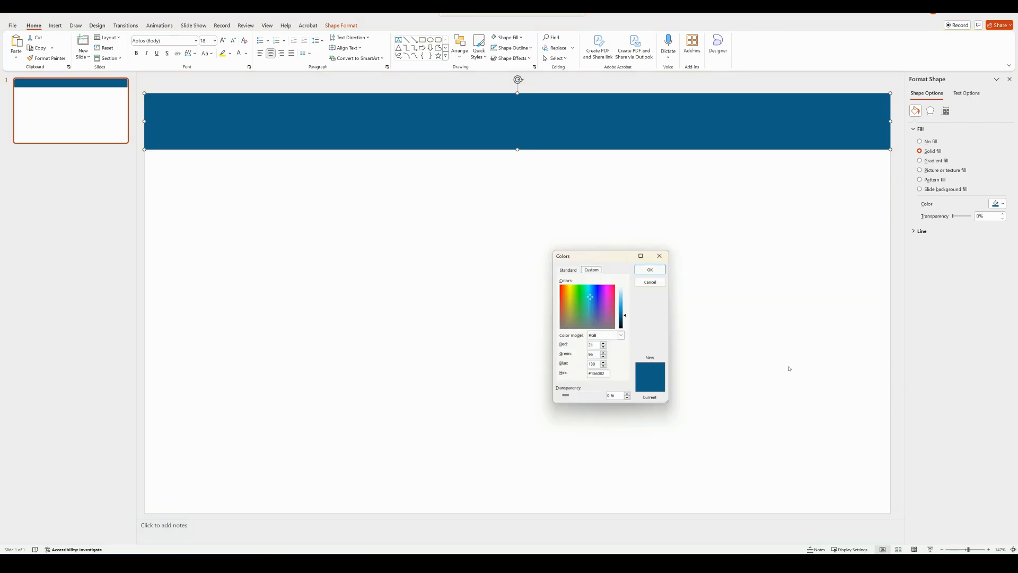
left_click(430, 306)
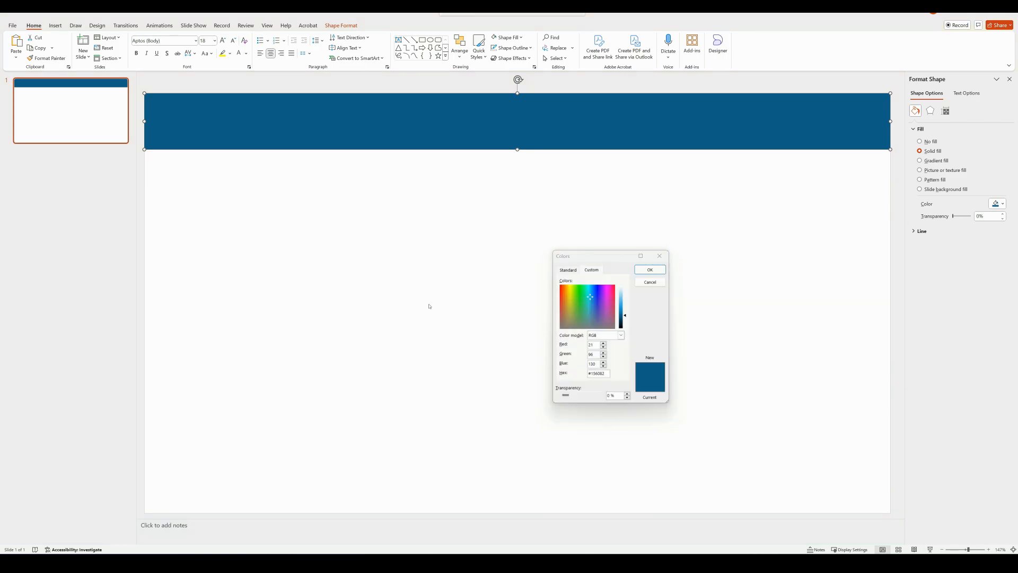
left_click(607, 373)
key("BackSpace")
key("BackSpace")
key("BackSpace")
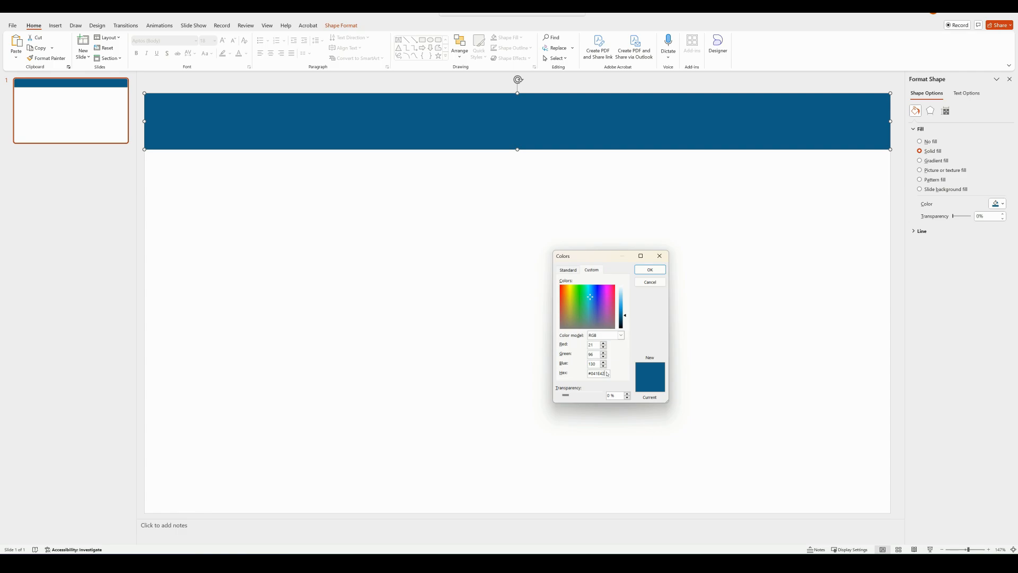
left_click(650, 269)
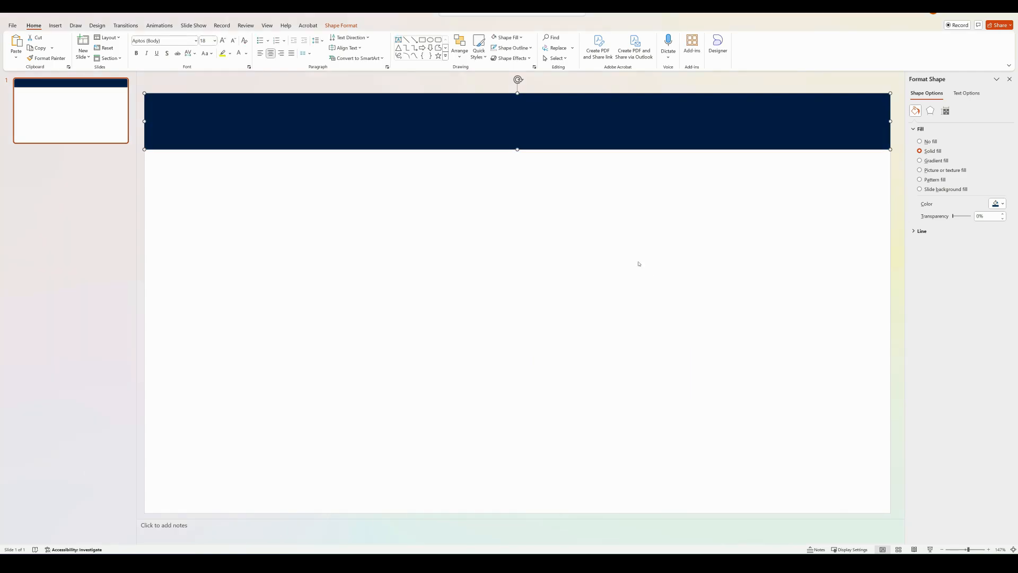
Duplicate the header rectangle onto the lower part of the slide and set the copy's height to 0.19 inches
left_click_drag(384, 127, 394, 488)
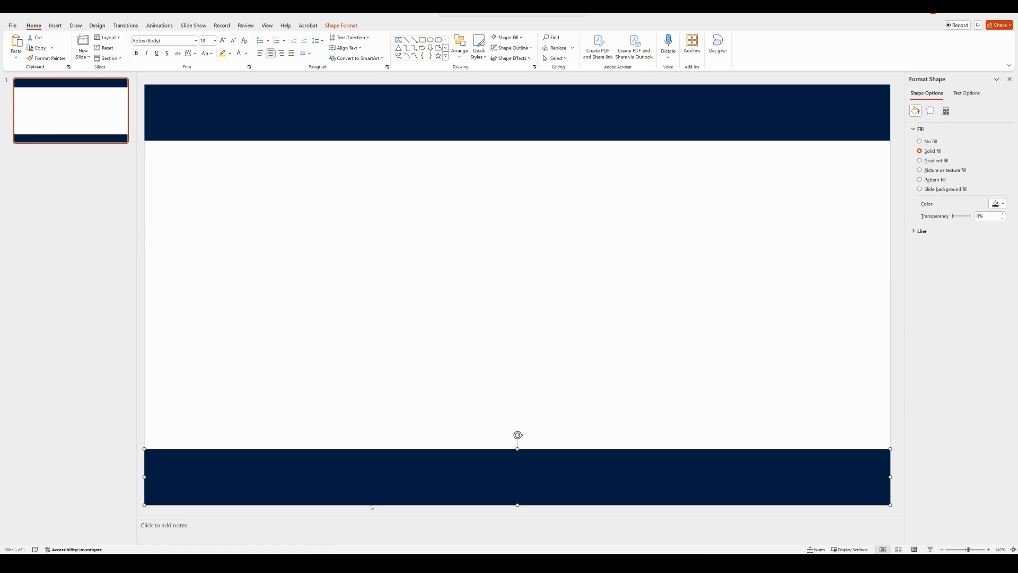
left_click(338, 25)
left_click(649, 41)
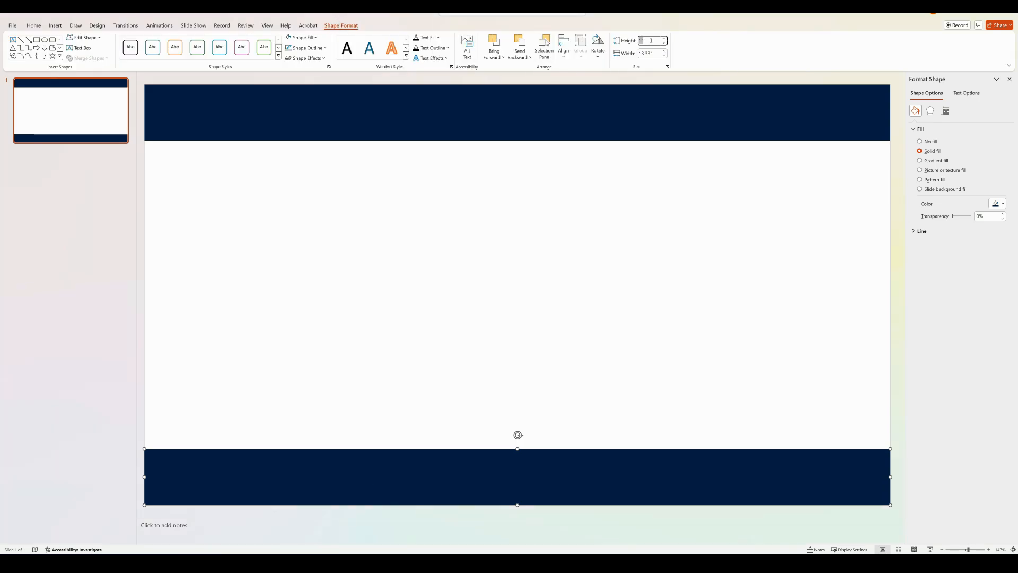
type("0.19")
key("Return")
left_click(632, 164)
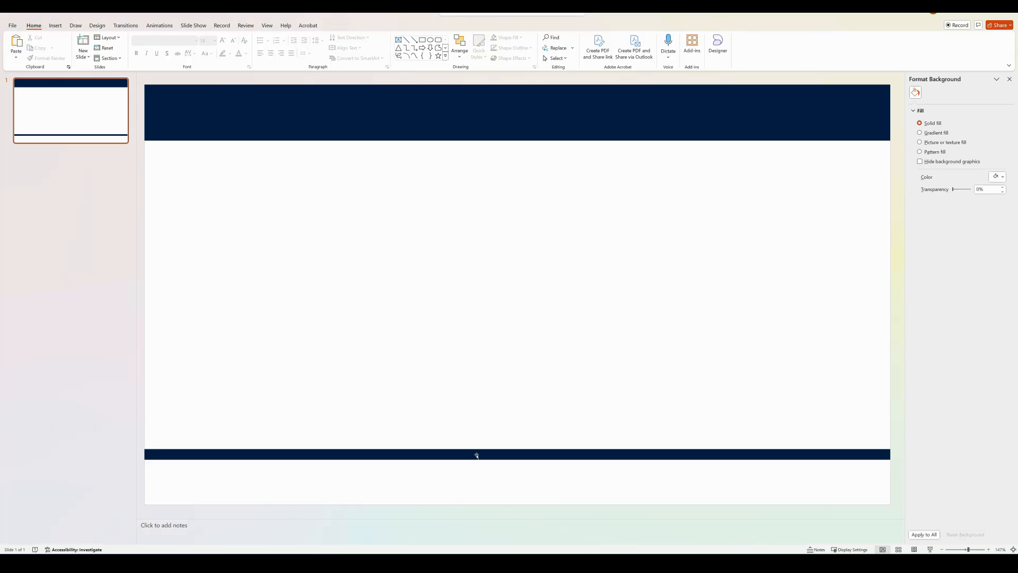
Move the thin navy bar down to the slide's lower edge as a footer
left_click(475, 455)
left_click_drag(476, 455, 477, 502)
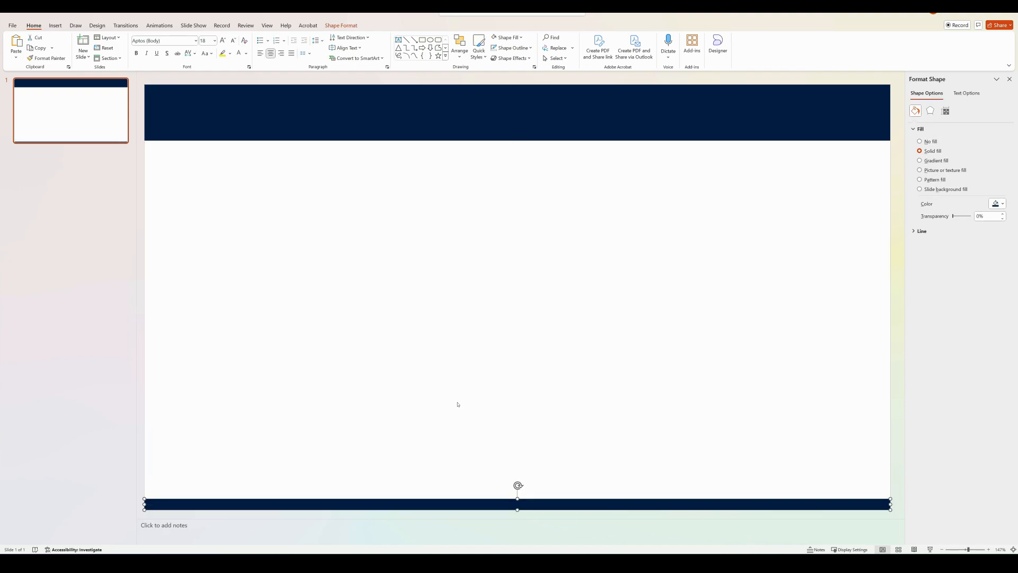
left_click(459, 405)
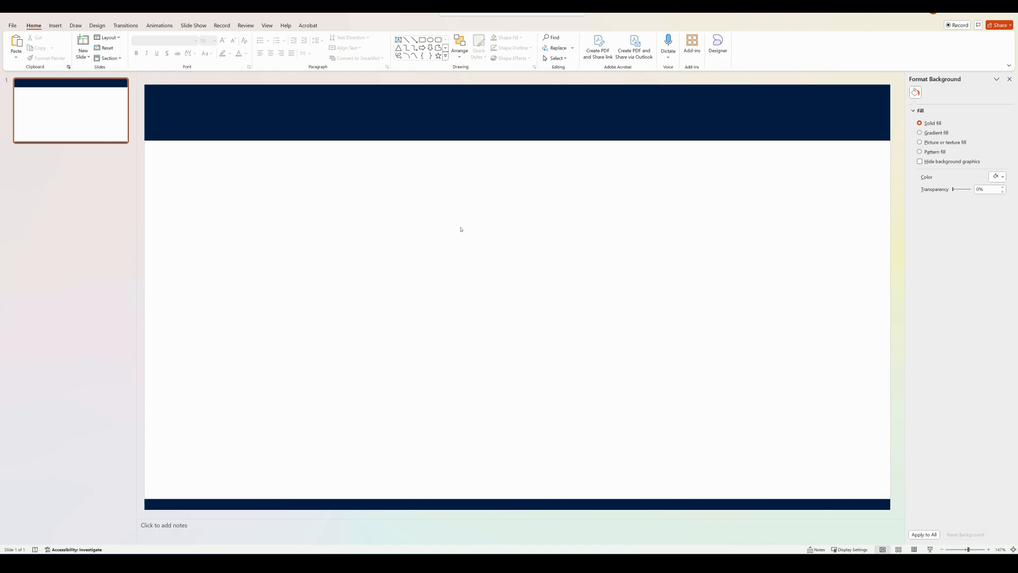
Draw a rectangle about 6.41 by 13.33 inches covering the slide area between the navy header and footer
left_click(55, 25)
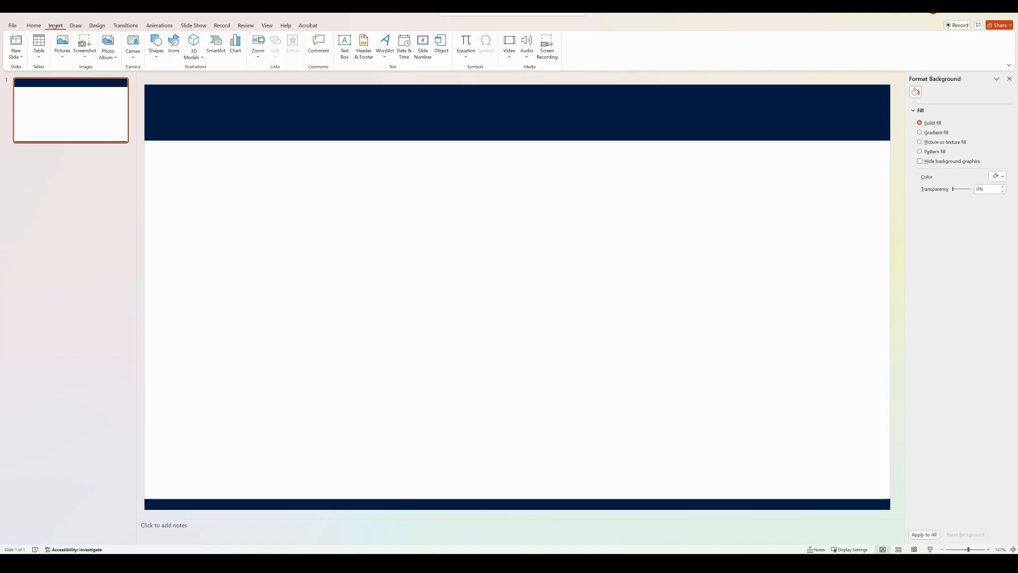
left_click(156, 46)
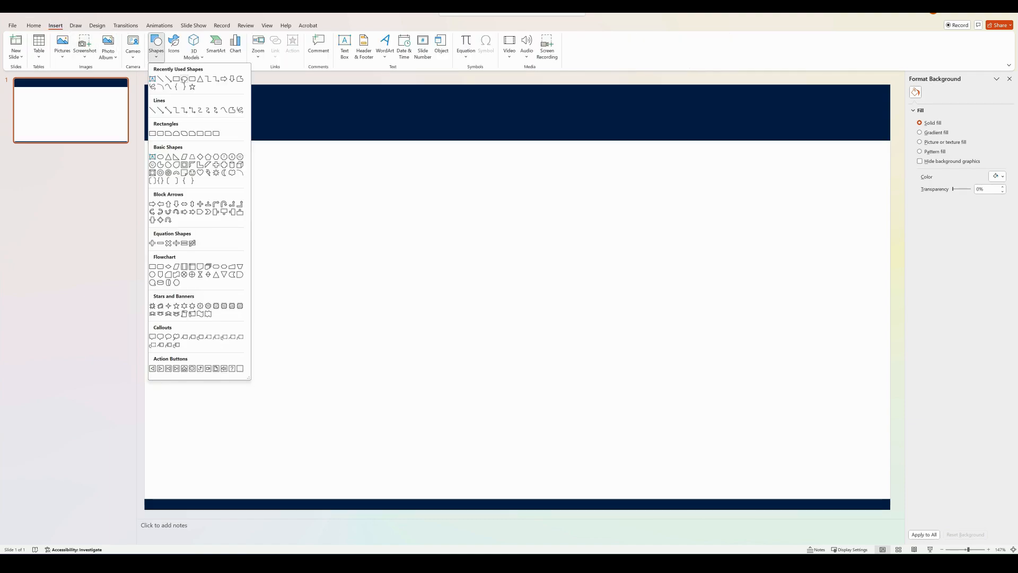
left_click(177, 78)
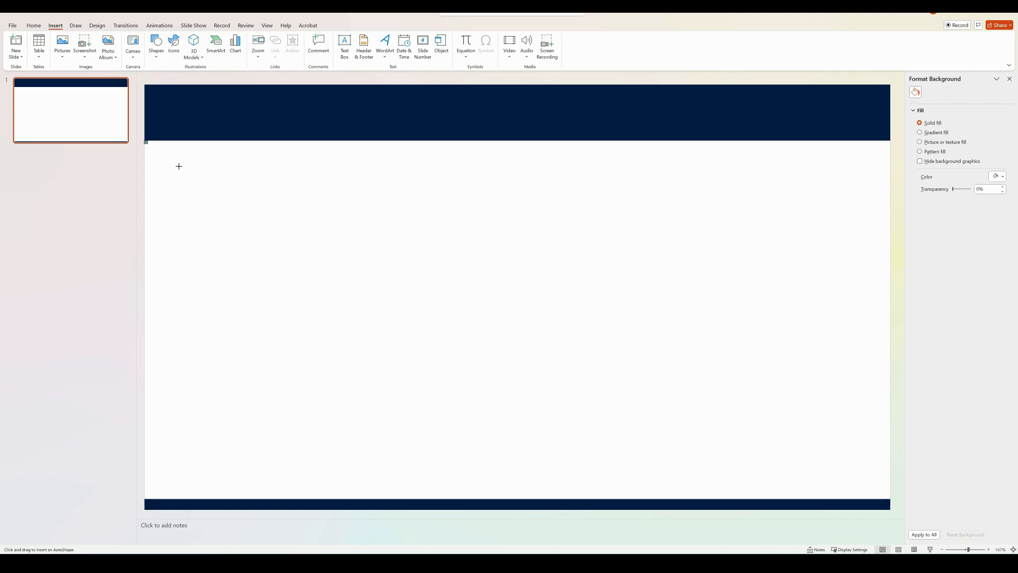
left_click_drag(178, 166, 890, 498)
Fill the large middle rectangle with a slightly darker shade of the light grey theme colour
left_click(1002, 204)
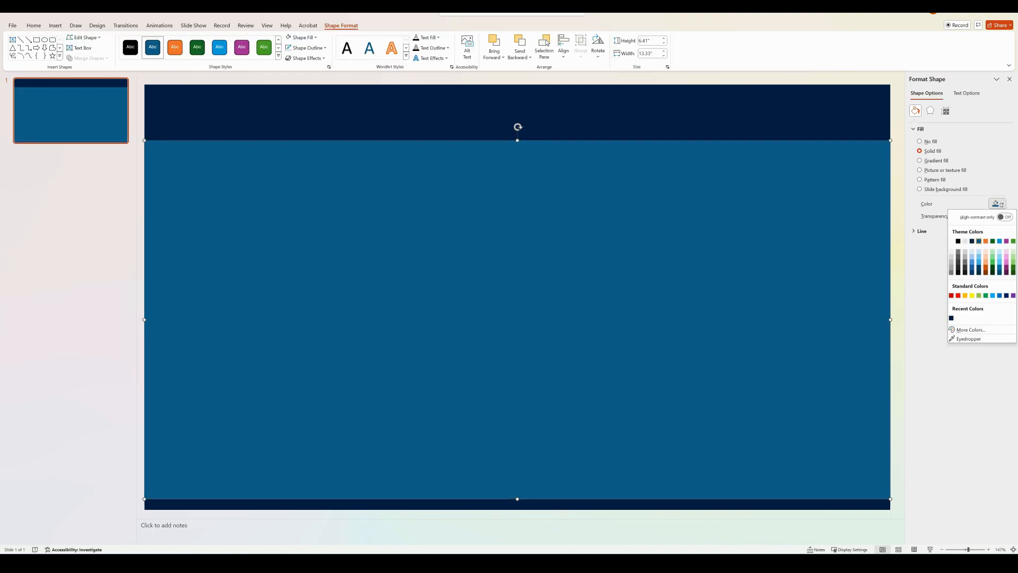
left_click(965, 243)
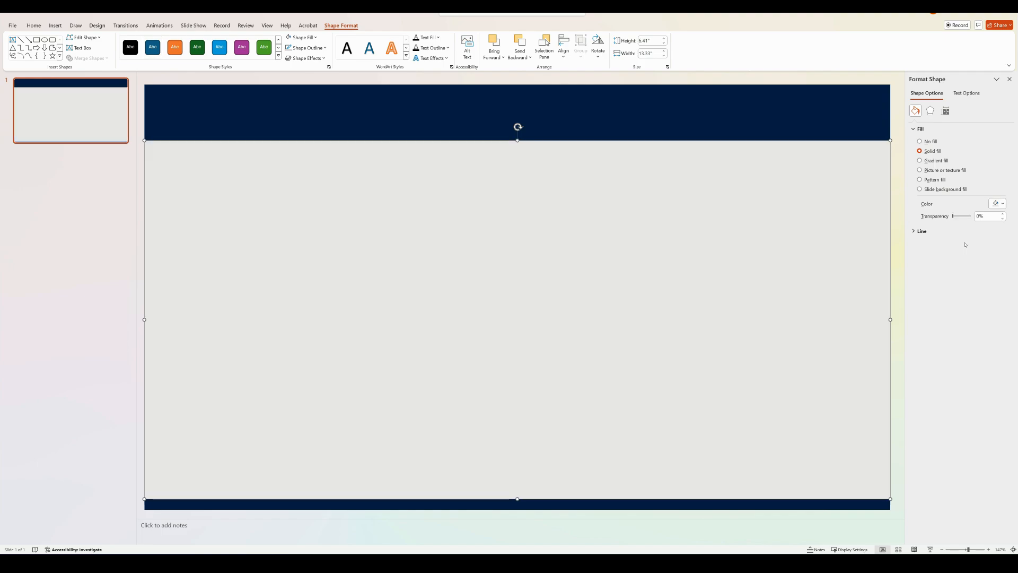
left_click(998, 205)
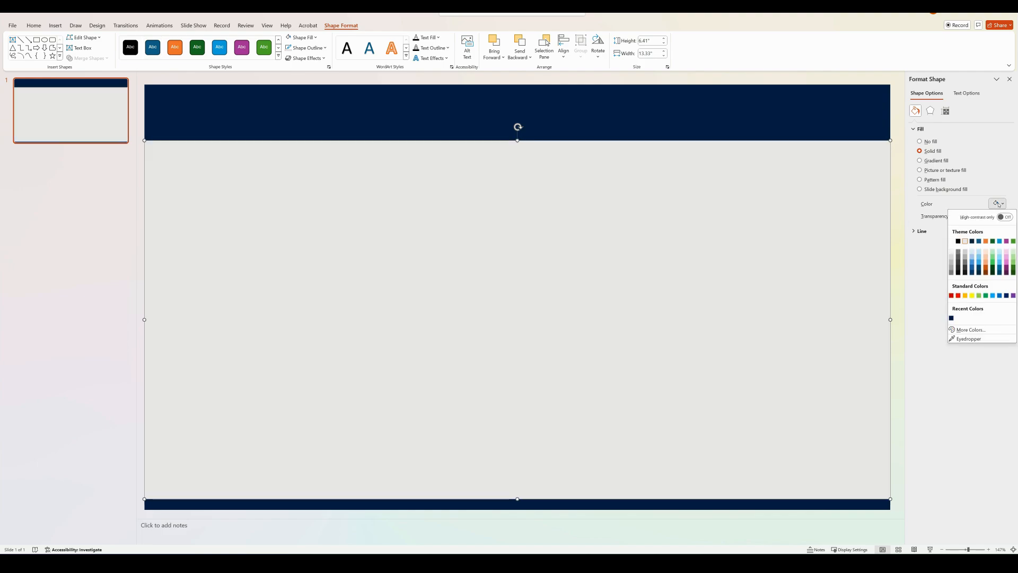
left_click(966, 251)
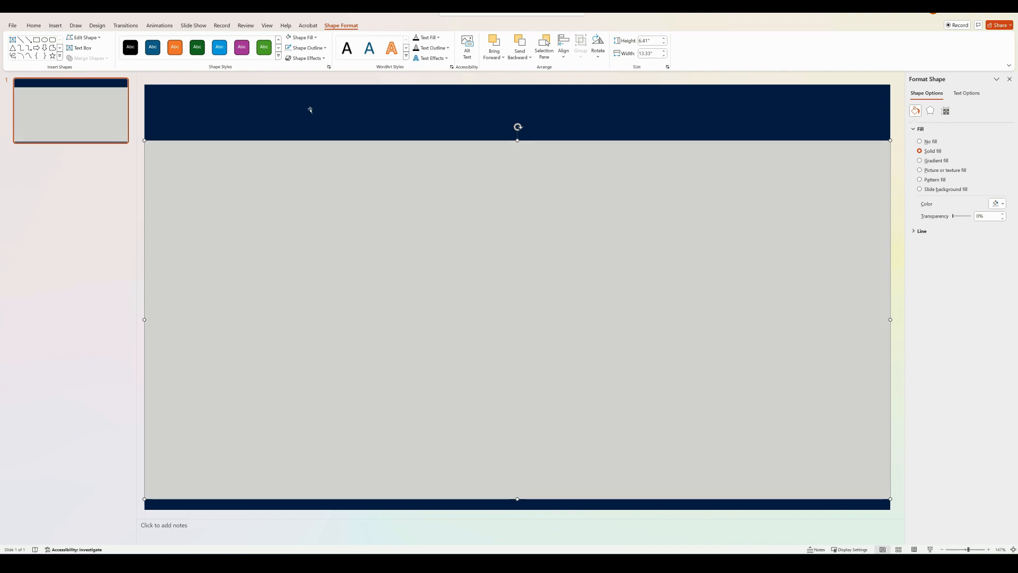
left_click(310, 110)
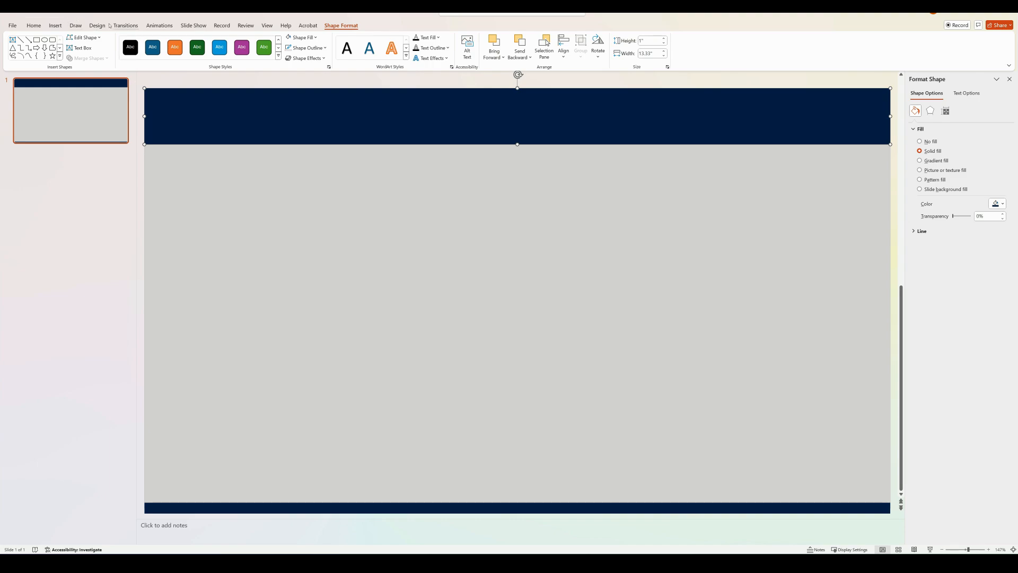
Draw a rounded rectangle card about 1.12 by 2.16 inches below the header's left end and slightly reduce its corner rounding
left_click(58, 26)
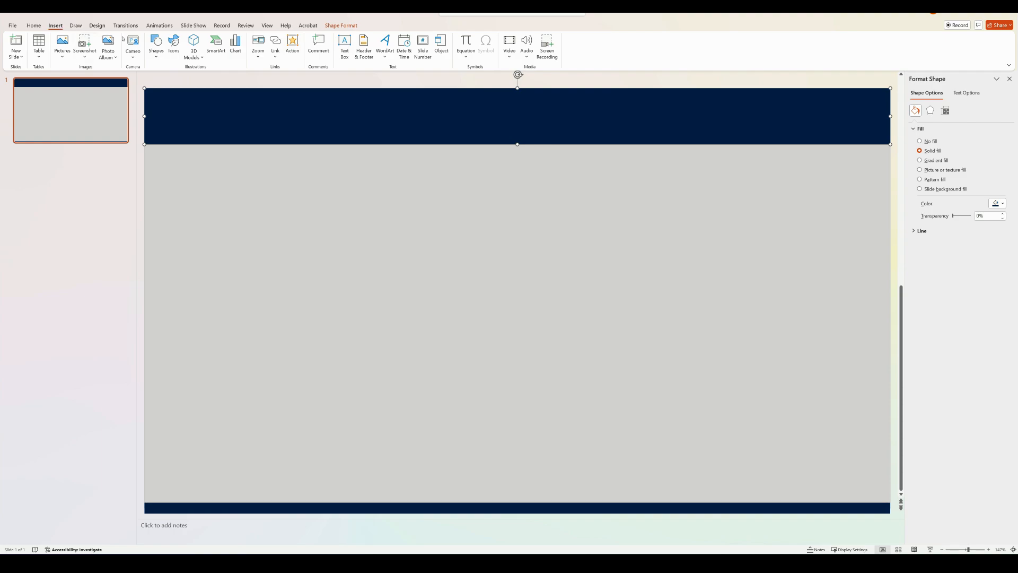
left_click(156, 45)
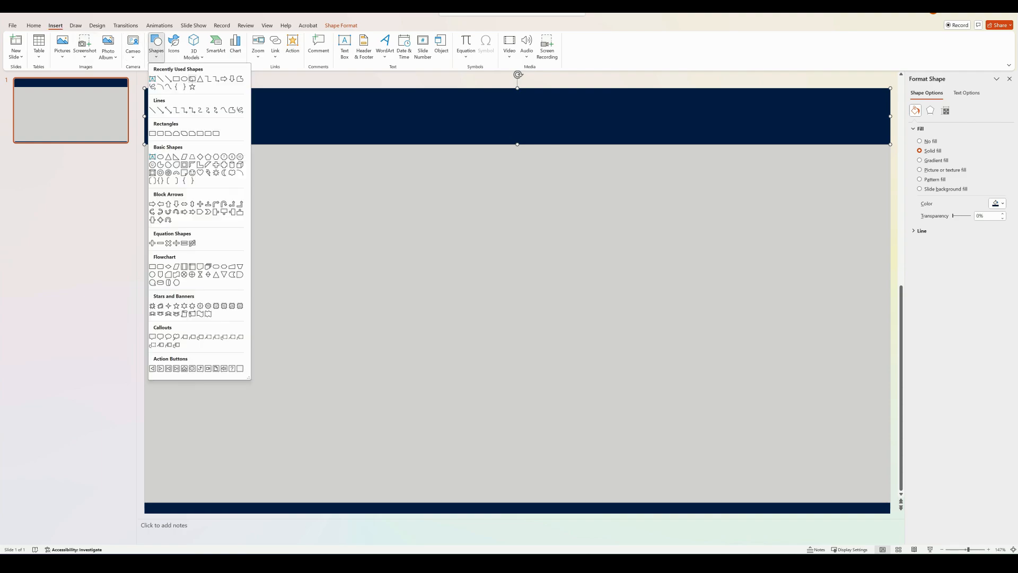
left_click(192, 79)
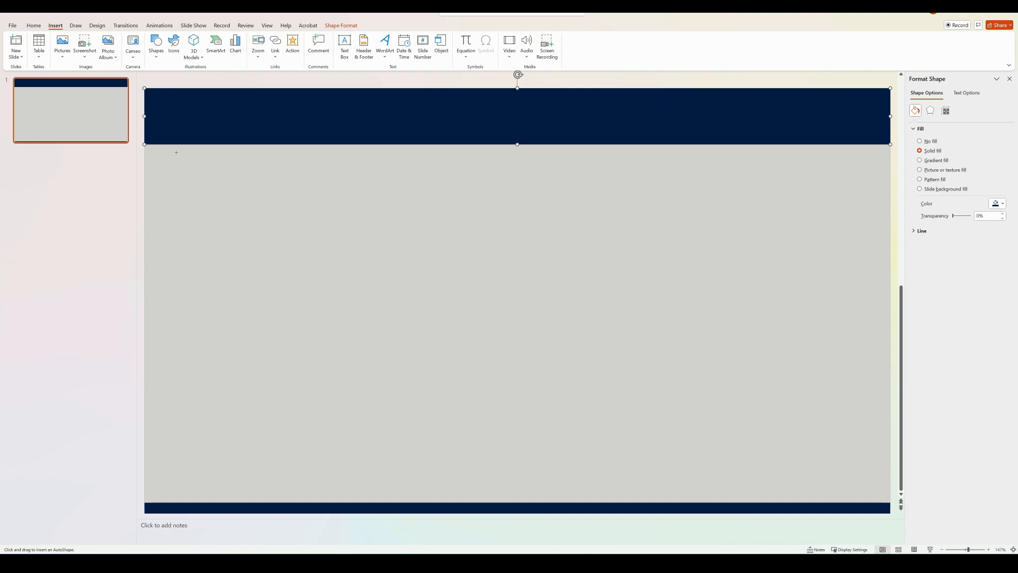
left_click_drag(171, 153, 291, 211)
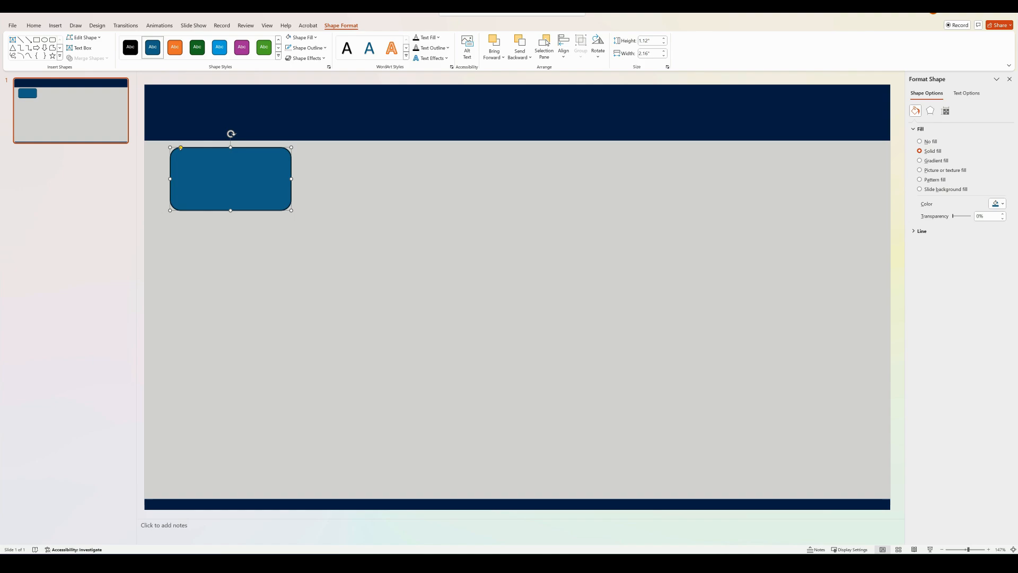
left_click_drag(181, 148, 179, 150)
Remove the outline from the rounded card and fill it with white
left_click(305, 48)
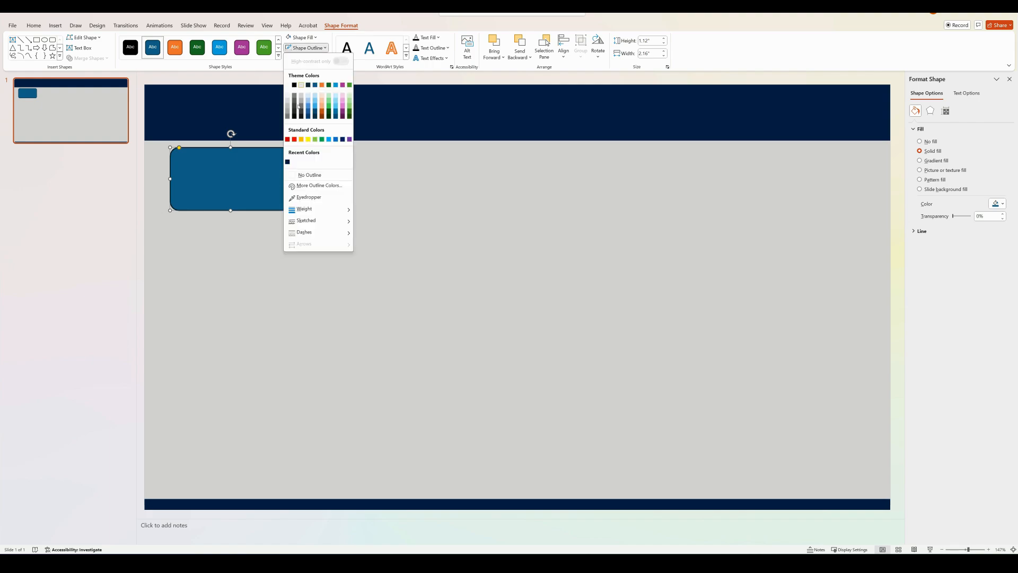
left_click(307, 175)
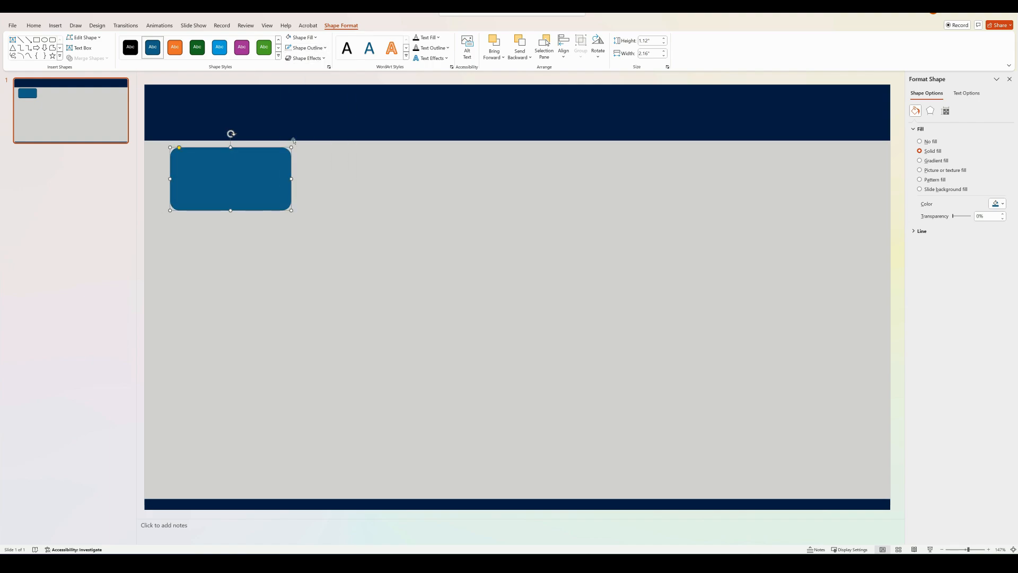
left_click(291, 37)
left_click(291, 37)
left_click(291, 37)
Apply the fourth preset shape effect, with its soft drop shadow, to the white card
left_click(314, 58)
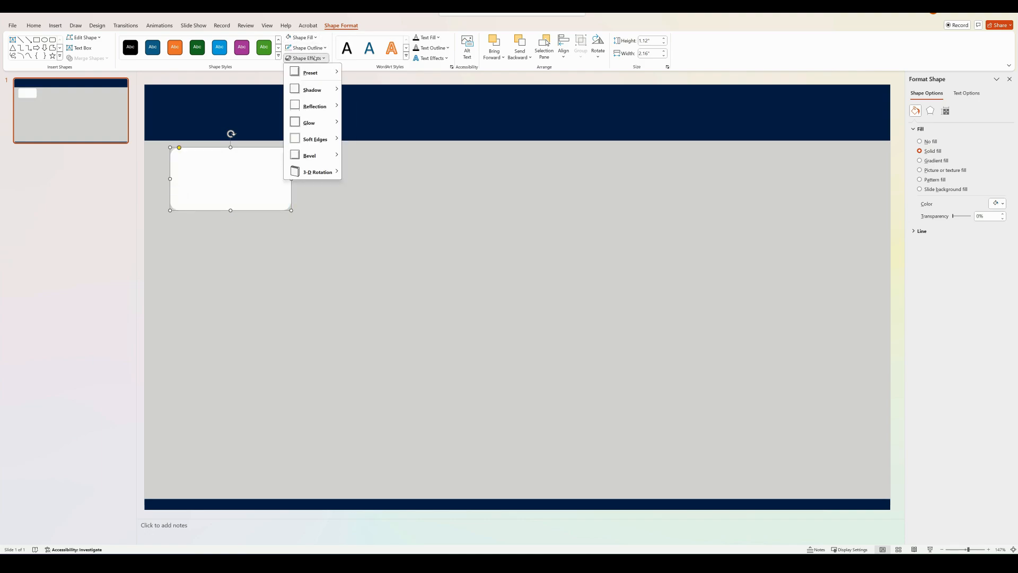
mouse_move(326, 70)
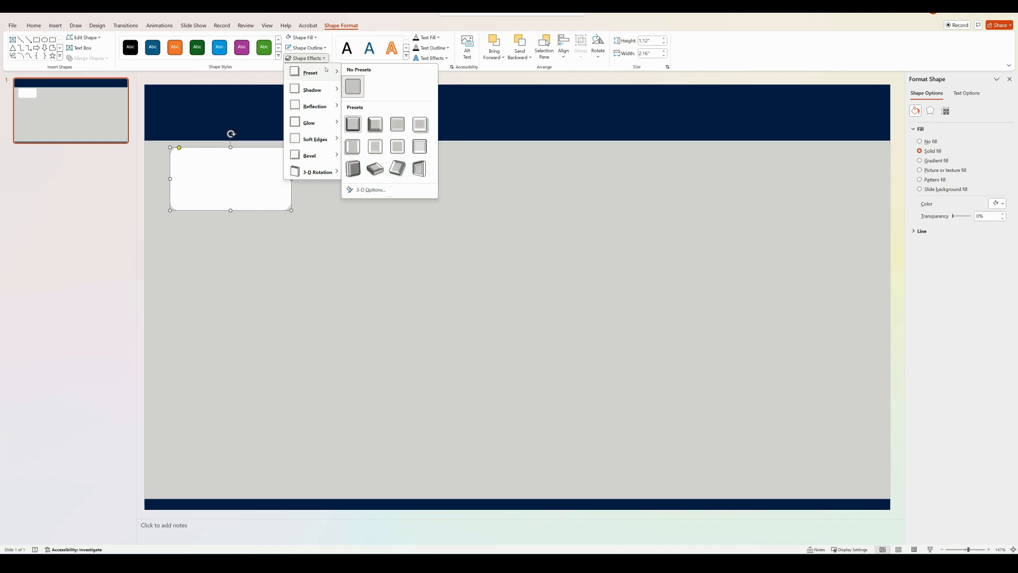
left_click(420, 124)
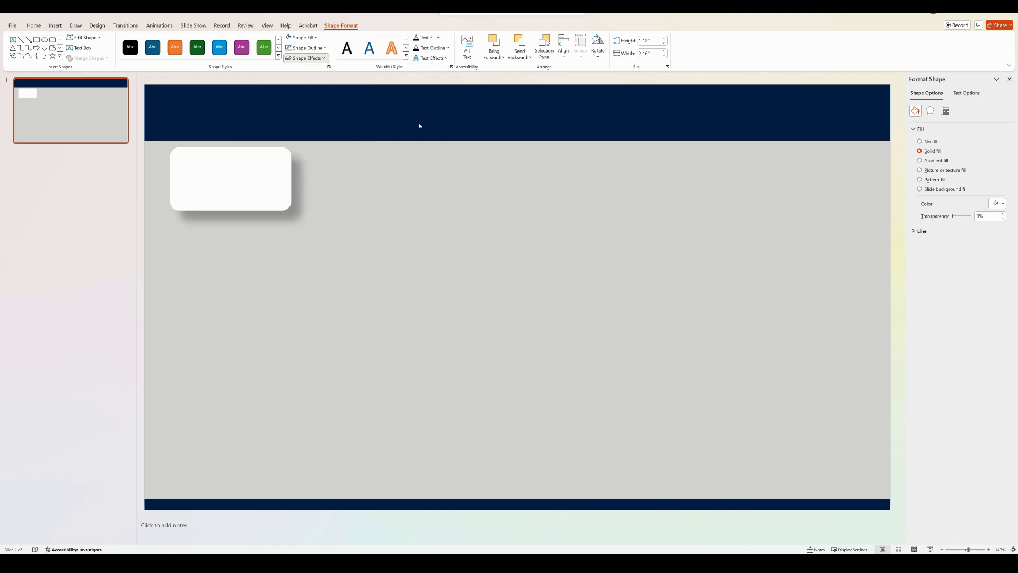
Set the white card's height to 1.49 inches and its width to 2.33 inches
left_click(648, 41)
key("BackSpace")
type("1.")
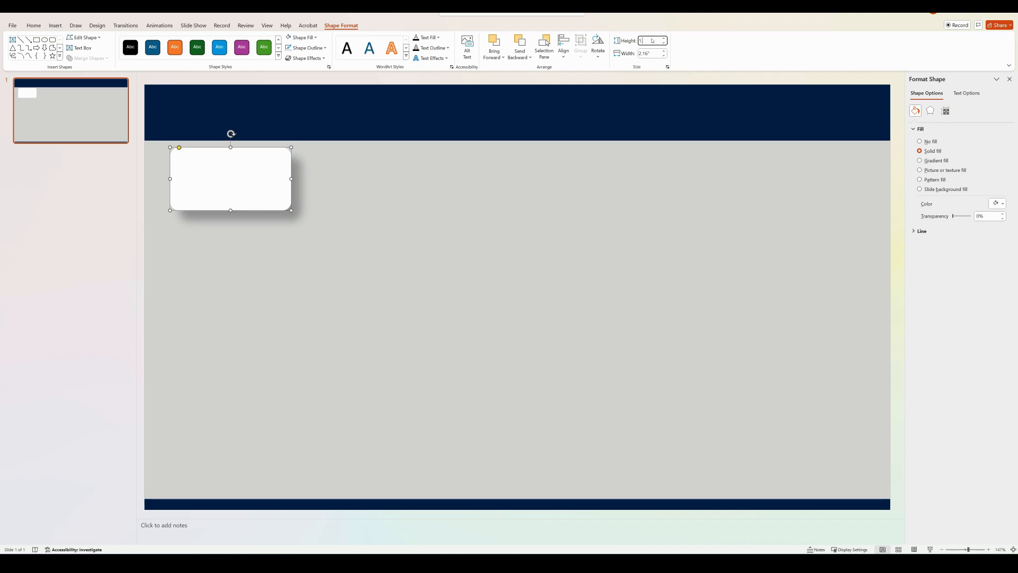
type("49")
left_click(654, 52)
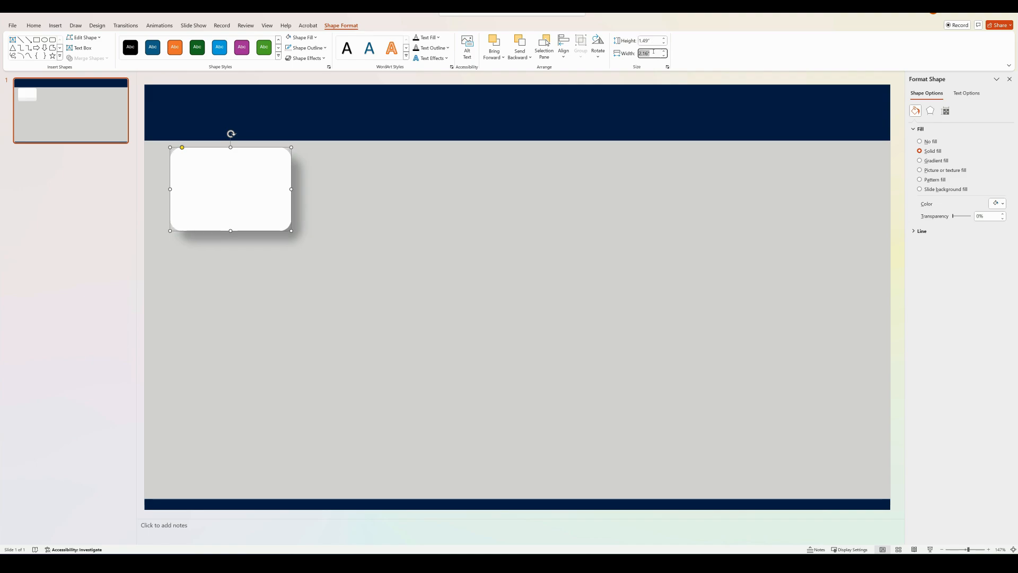
key("BackSpace")
left_click(508, 193)
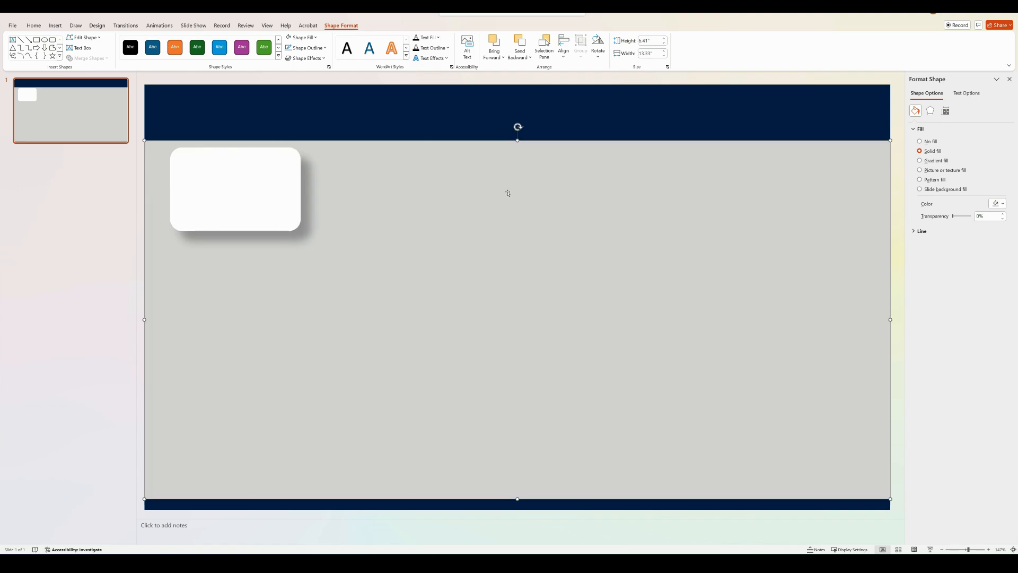
Duplicate the white card into a row of five below the header and distribute the cards evenly in the horizontal direction
left_click(238, 188)
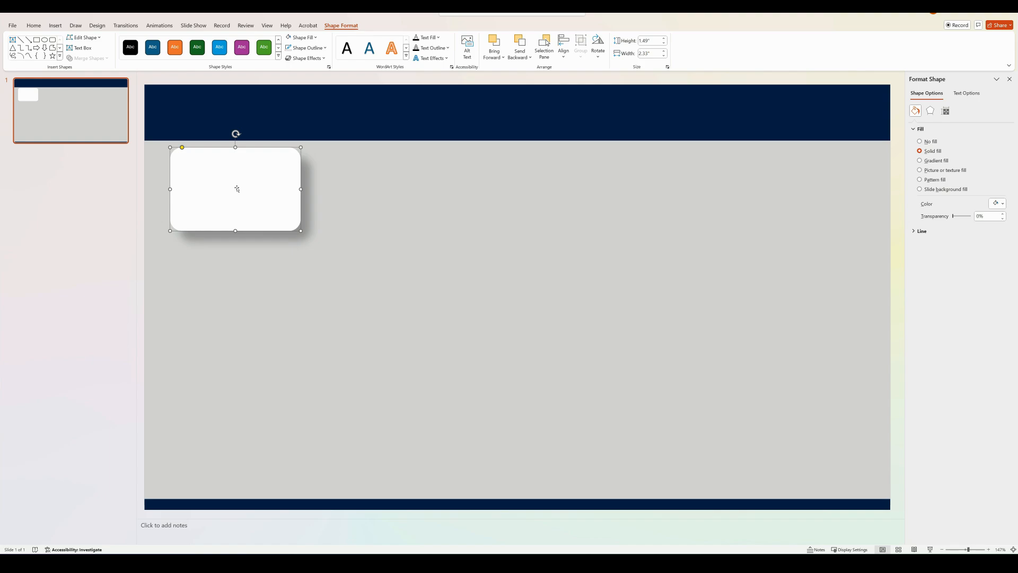
left_click_drag(238, 191, 786, 186)
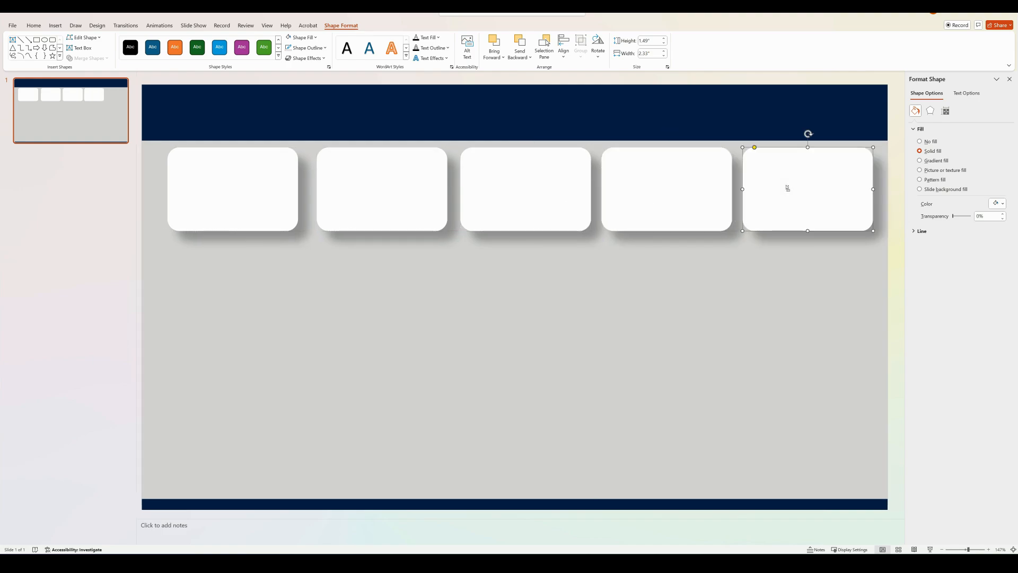
left_click(255, 191, "shift")
left_click(347, 193, "shift")
left_click(486, 185, "shift")
left_click(627, 186, "shift")
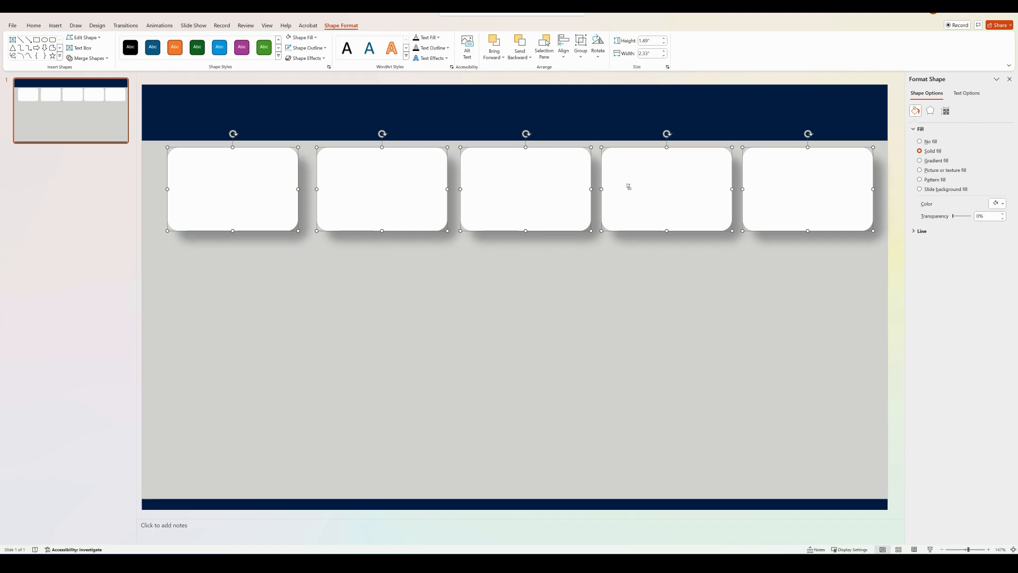
left_click(565, 53)
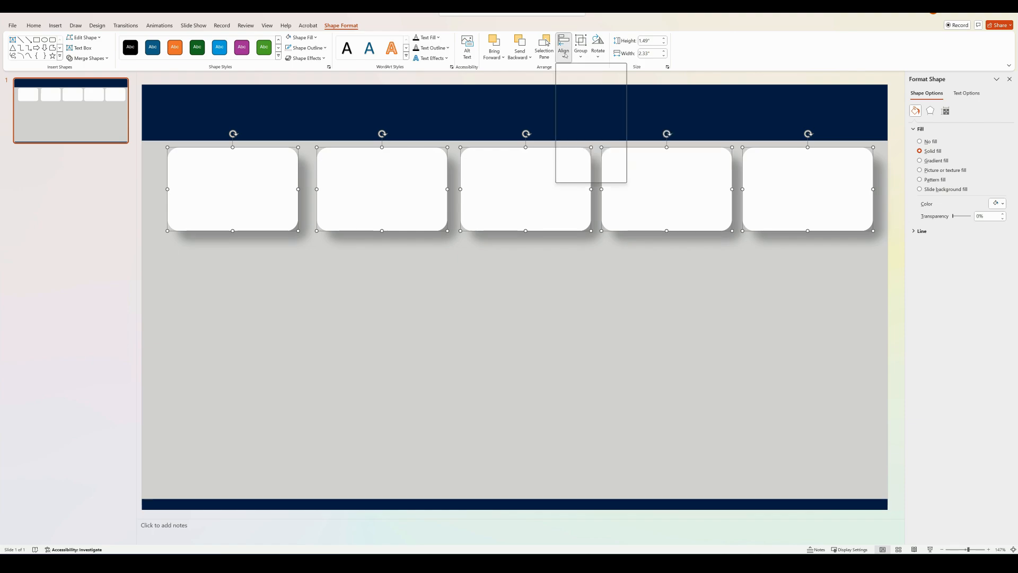
left_click(564, 55)
left_click(565, 56)
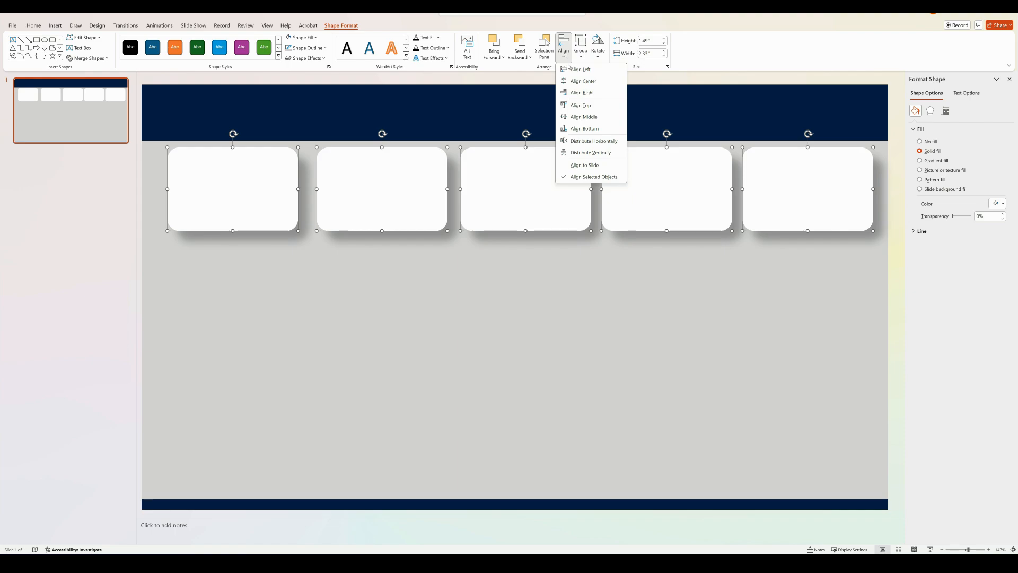
left_click(589, 140)
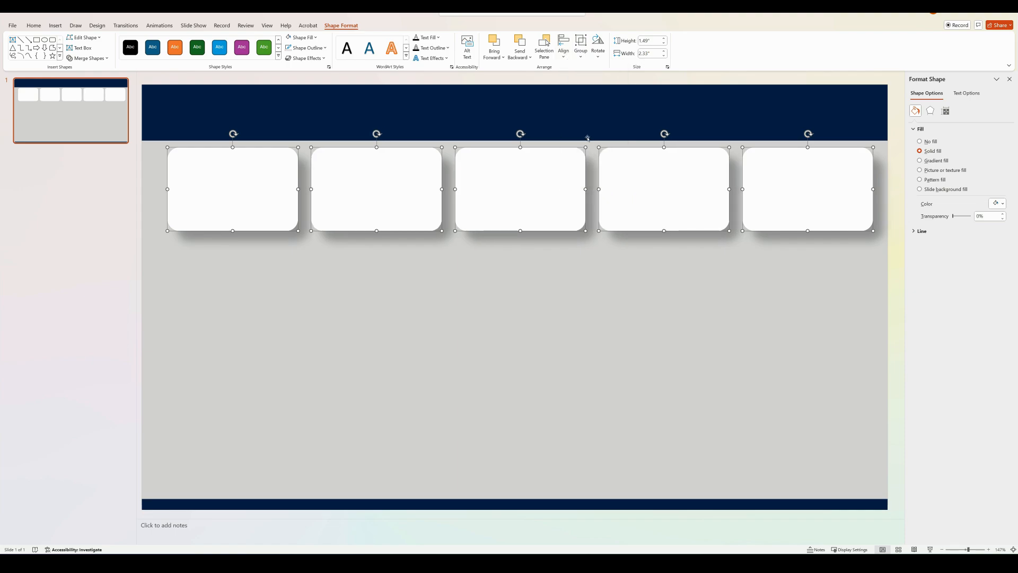
left_click(588, 138)
Duplicate the first card below the row and widen the copy to about 7.44 inches
left_click(236, 189)
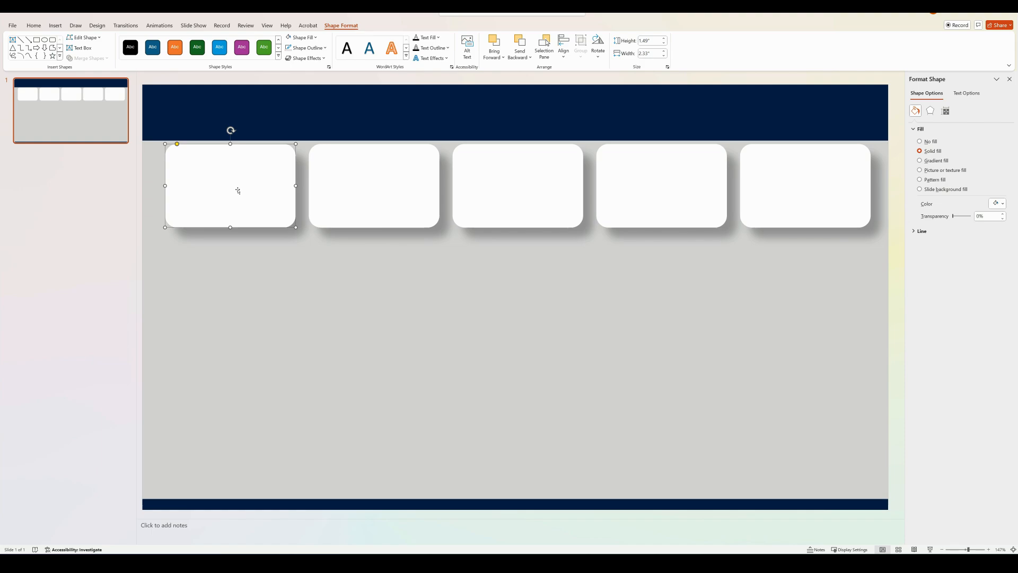
left_click_drag(240, 193, 230, 295)
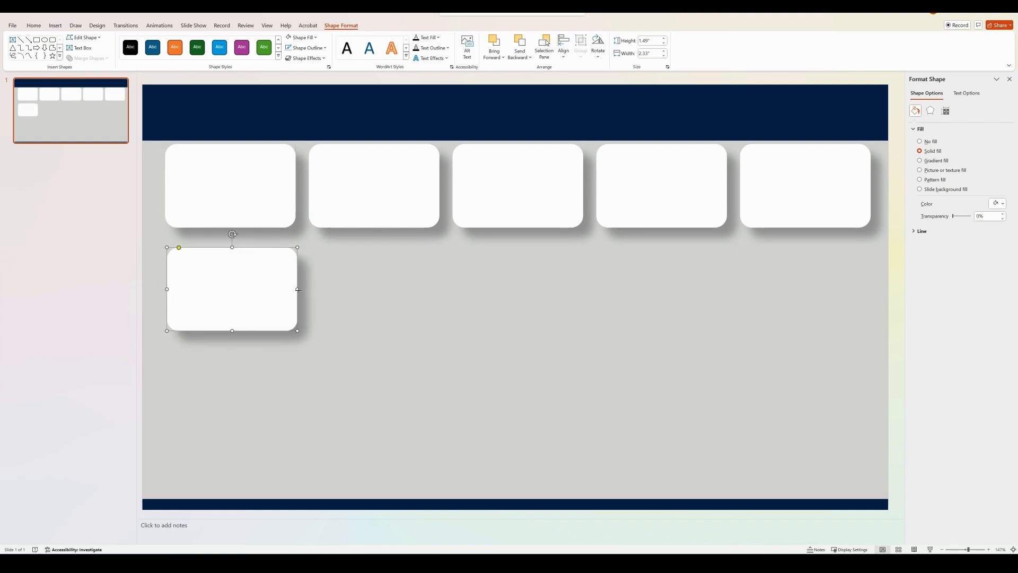
left_click_drag(299, 289, 584, 282)
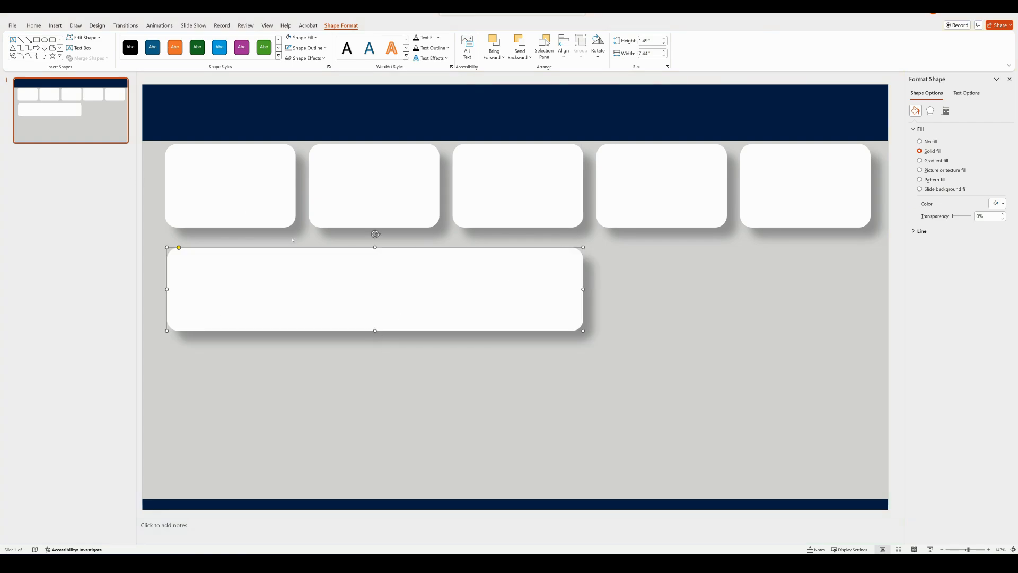
Set the wide card's height to 1.89 inches and its width to 7.56 inches
left_click(651, 41)
key("BackSpace")
left_click(654, 54)
key("BackSpace")
type("7")
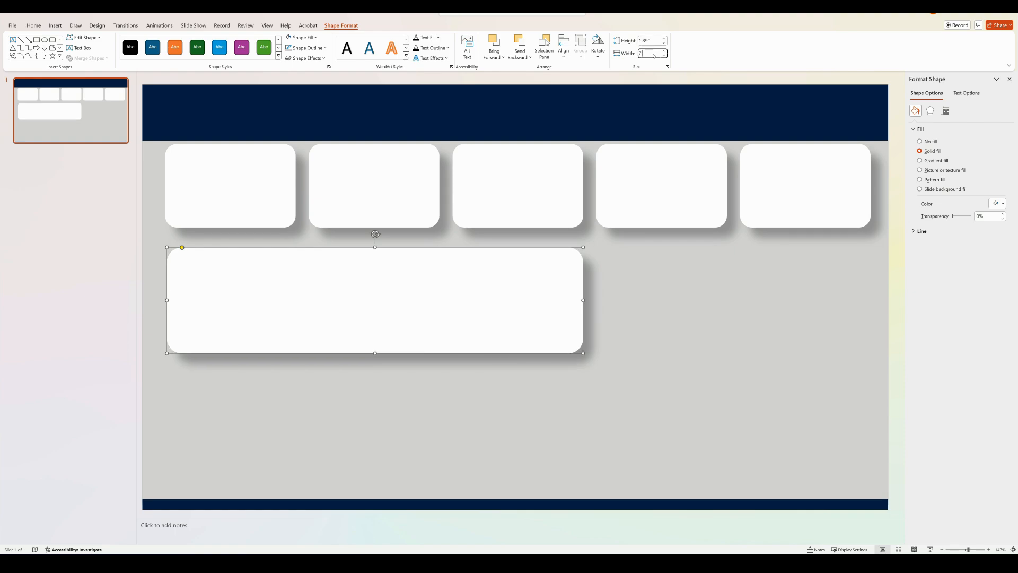
type(".56")
key("Return")
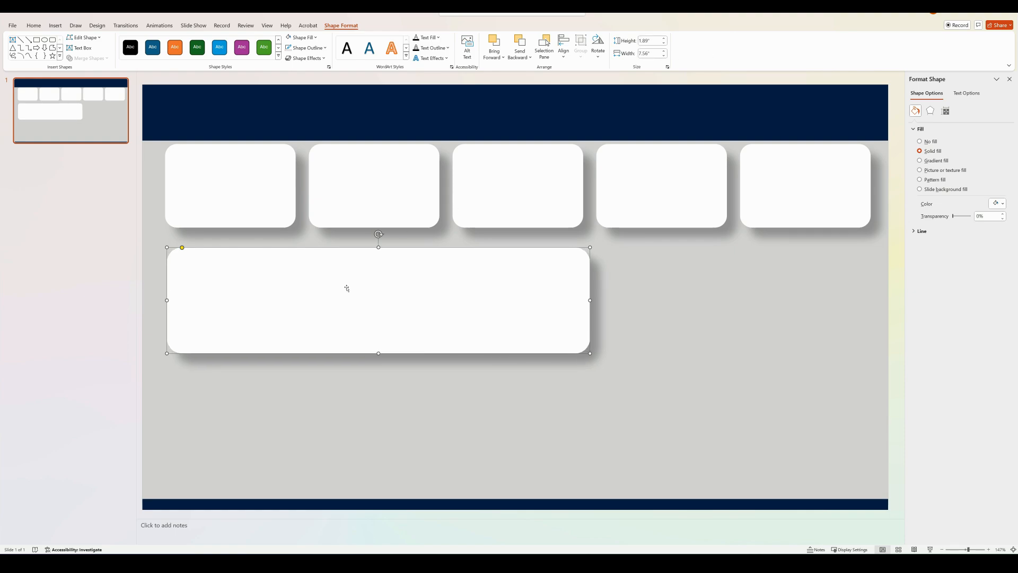
Duplicate the wide card once beneath it and once to its right, narrowing the right copy to about 4.87 inches
left_click_drag(350, 298, 353, 415)
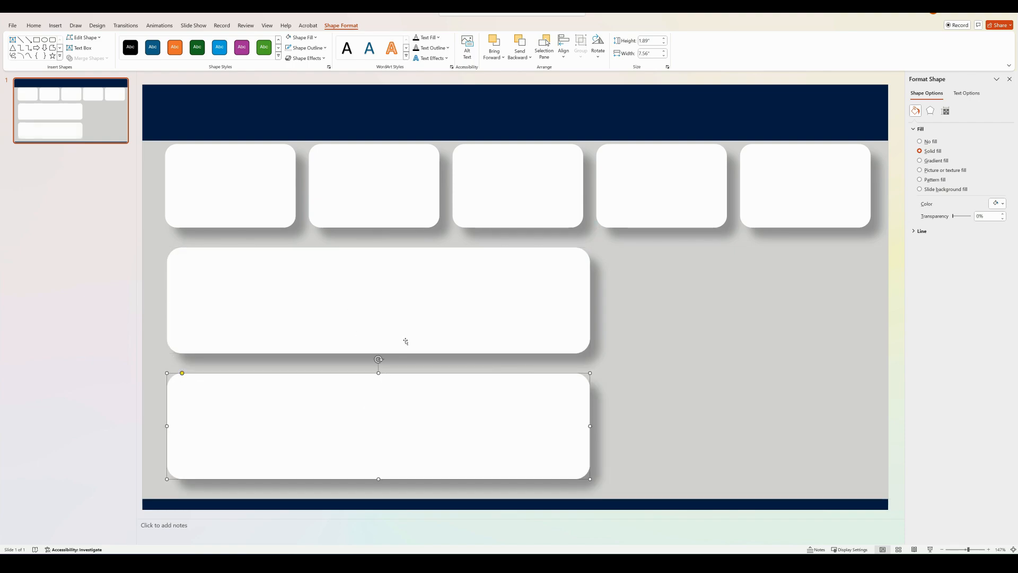
left_click(414, 324)
left_click_drag(414, 323, 639, 304)
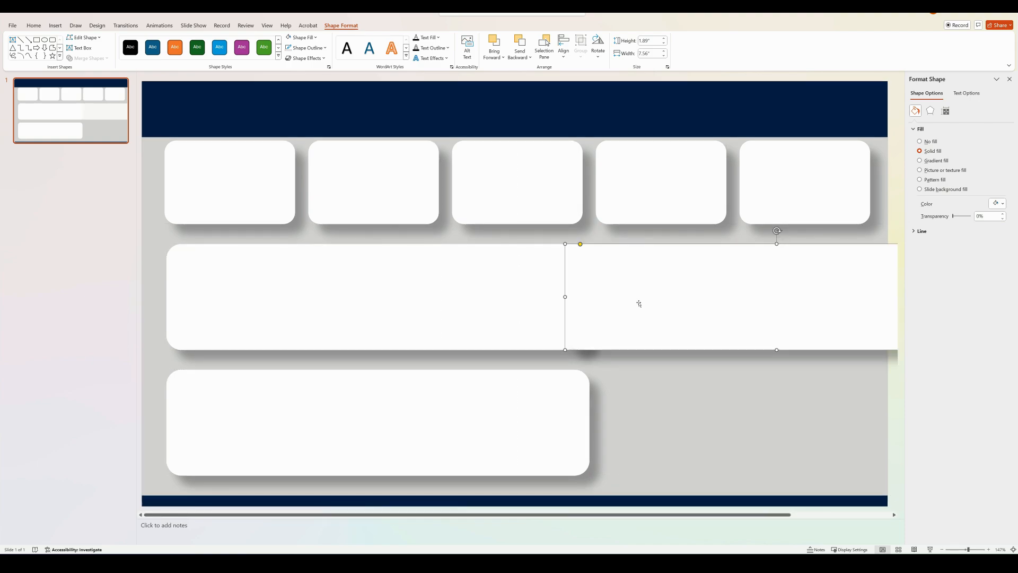
left_click_drag(565, 297, 618, 290)
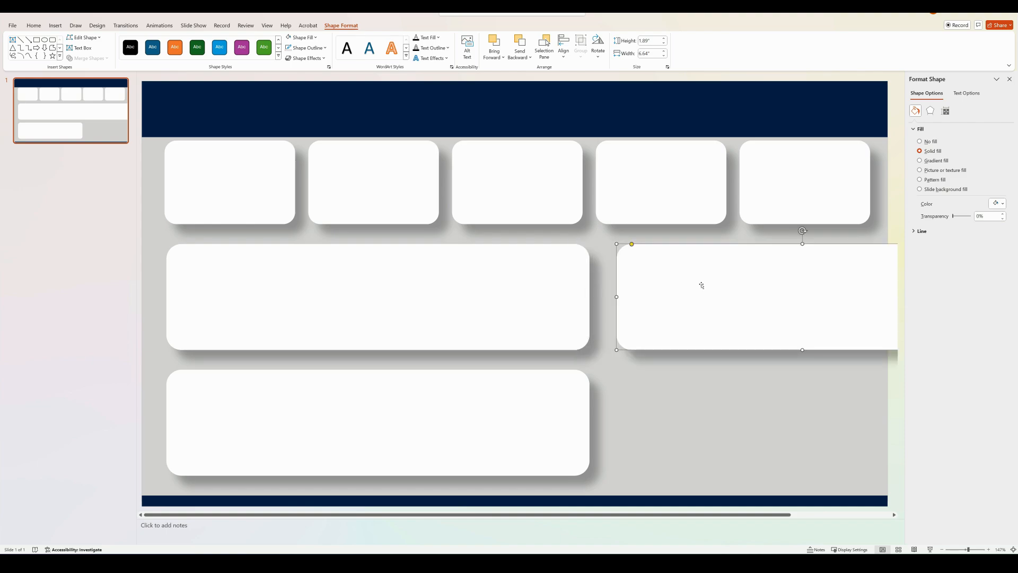
left_click_drag(700, 285, 670, 280)
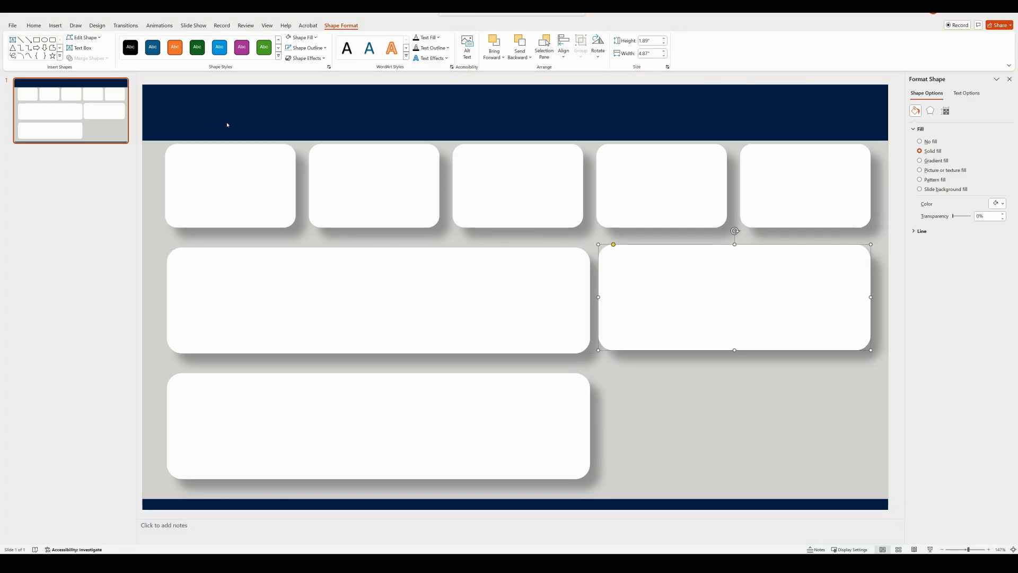
Set the narrower card's width to 4.94 inches and place a duplicate beneath it beside the lower wide card
left_click(654, 54)
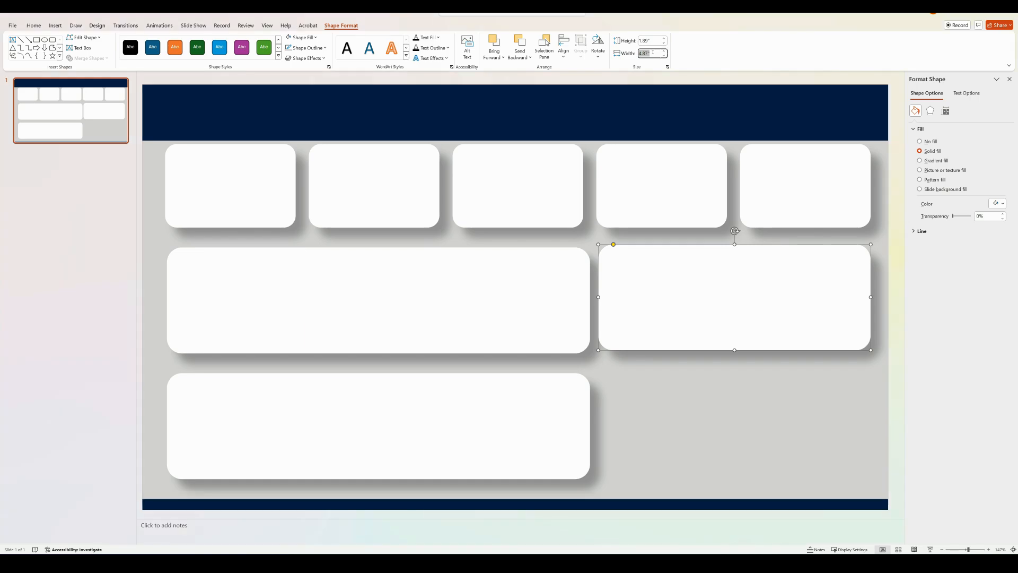
key("BackSpace")
type("4.94")
key("Return")
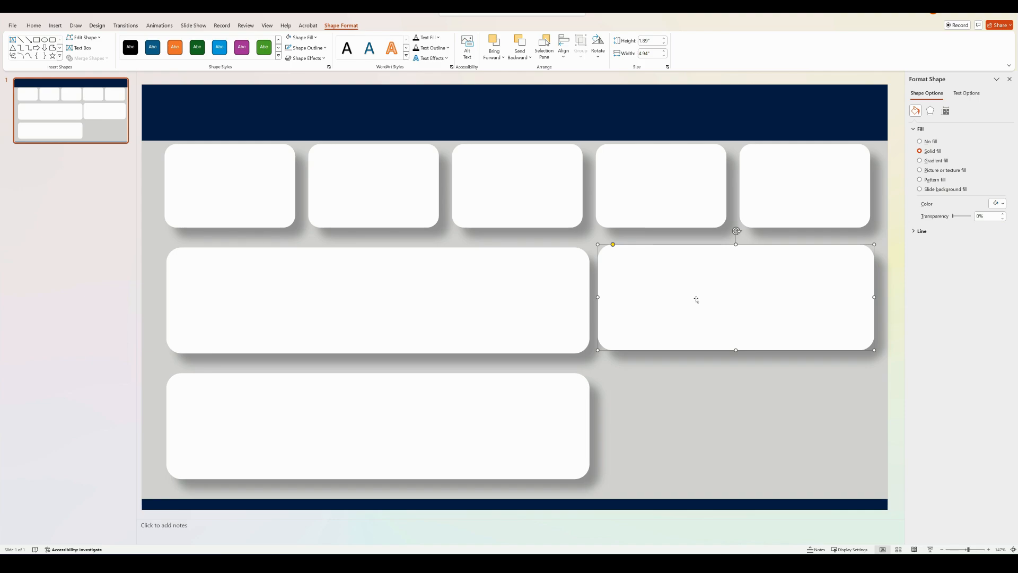
left_click_drag(698, 299, 712, 426)
Reposition the cards in all three rows so their outer edges line up and the gaps between them are even
left_click(452, 299)
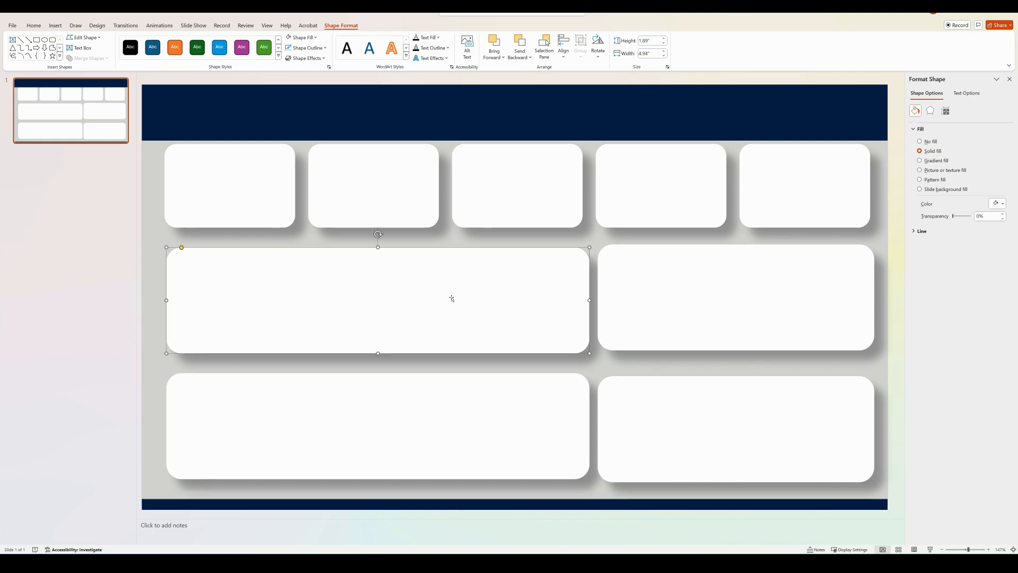
left_click_drag(230, 191, 224, 186)
left_click_drag(250, 277, 245, 278)
left_click_drag(254, 402, 252, 402)
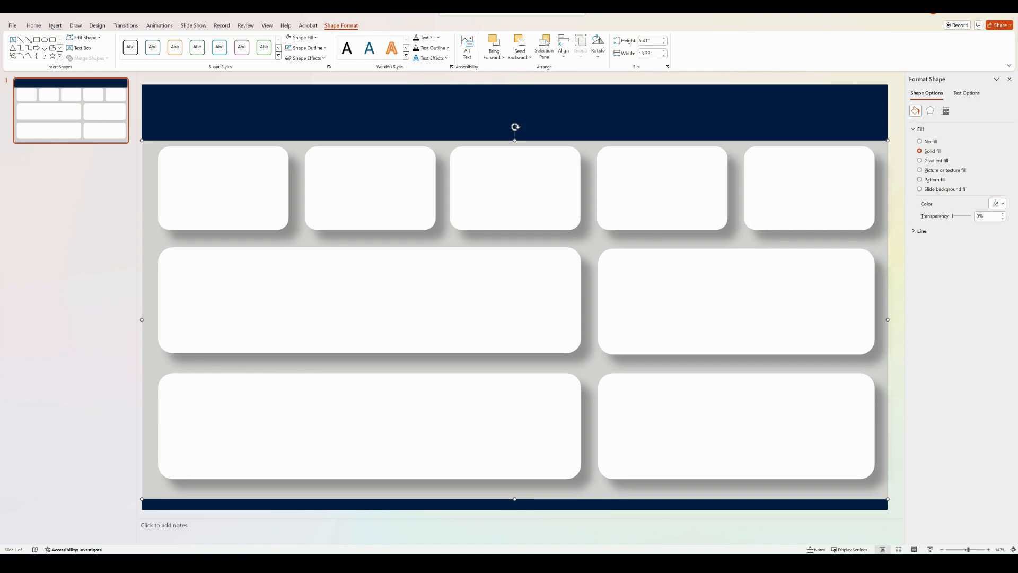
Search the stock icons for "data" and insert the solid bar chart icon on the slide
left_click(53, 25)
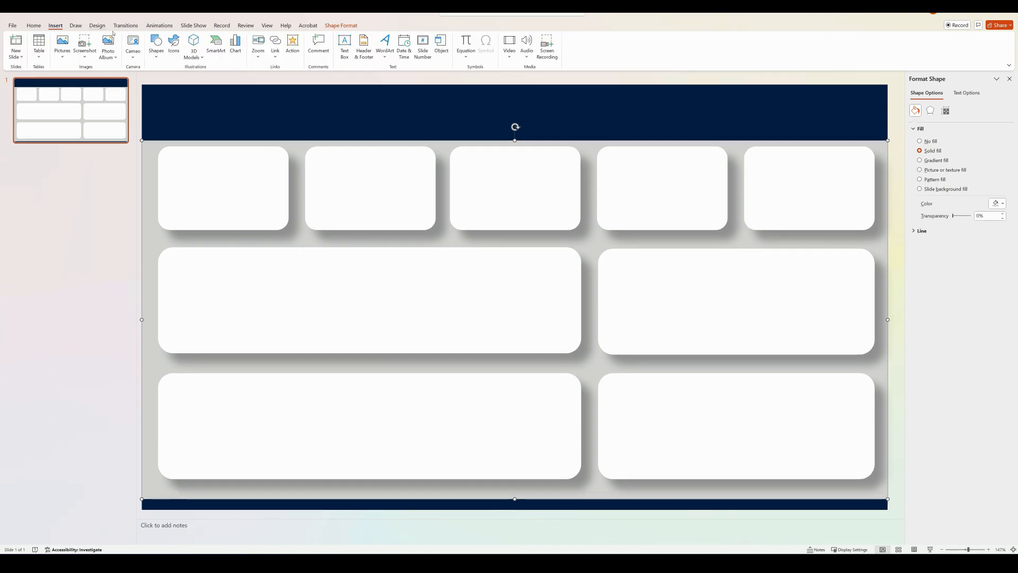
left_click(172, 44)
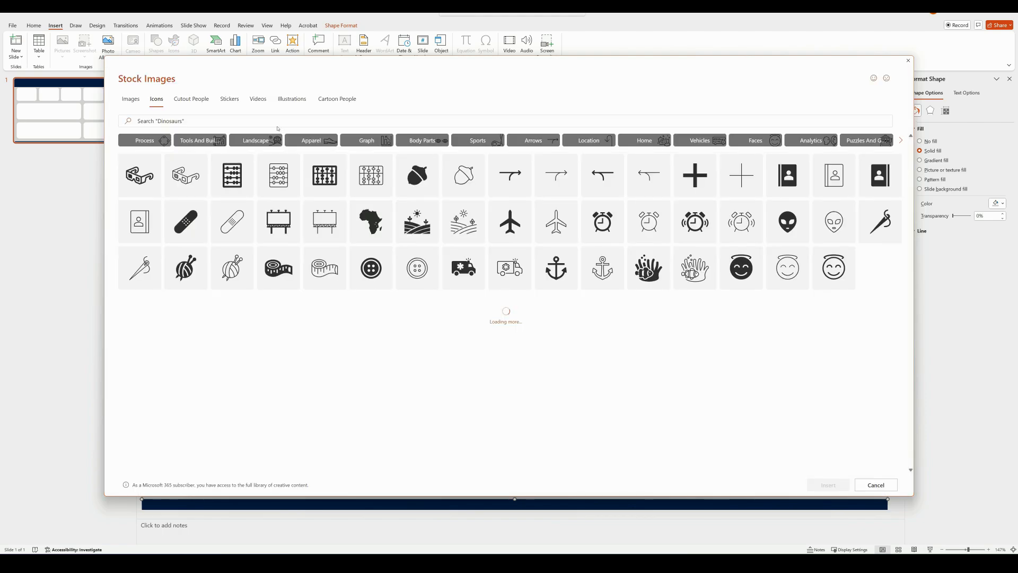
left_click(277, 125)
type("data")
key("Return")
left_click(649, 202)
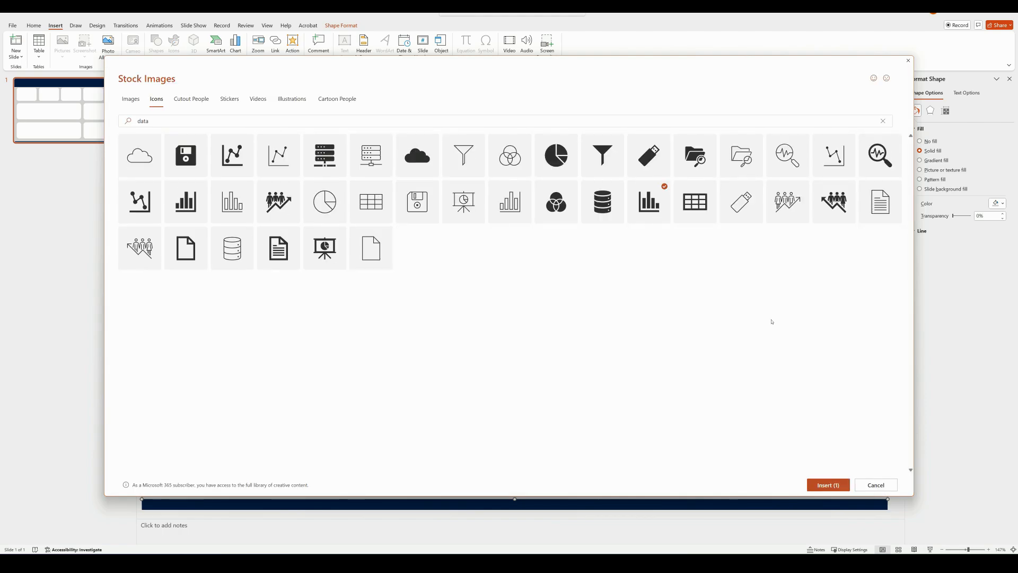
left_click(828, 485)
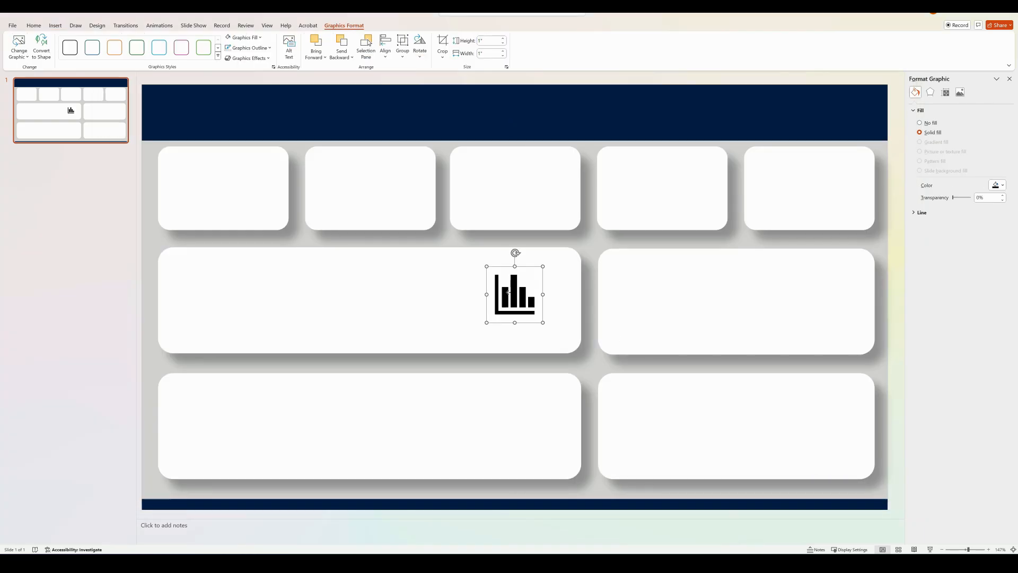
Move the bar chart icon to the left end of the navy header and fill it with white
left_click_drag(508, 292, 159, 111)
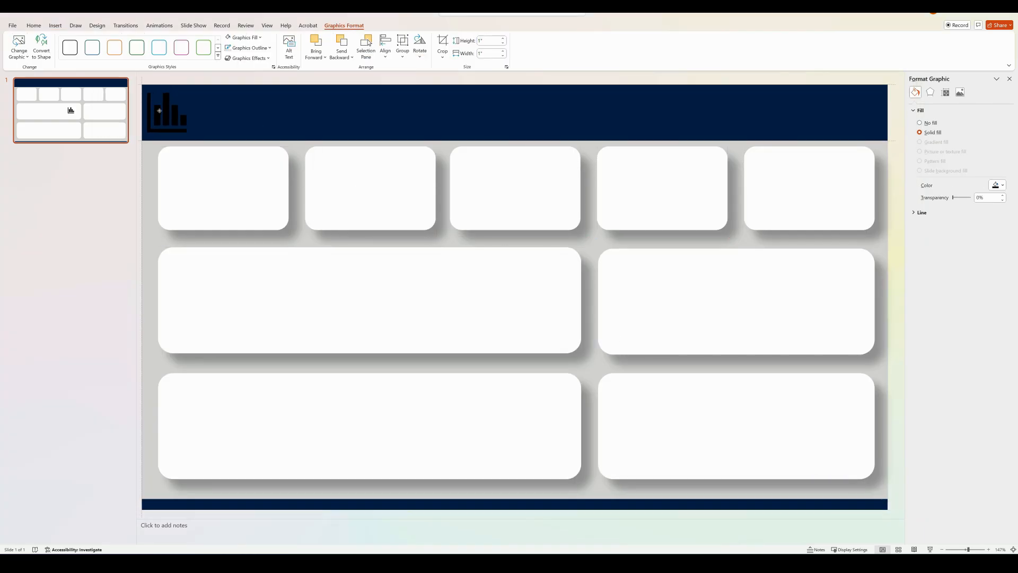
left_click(998, 185)
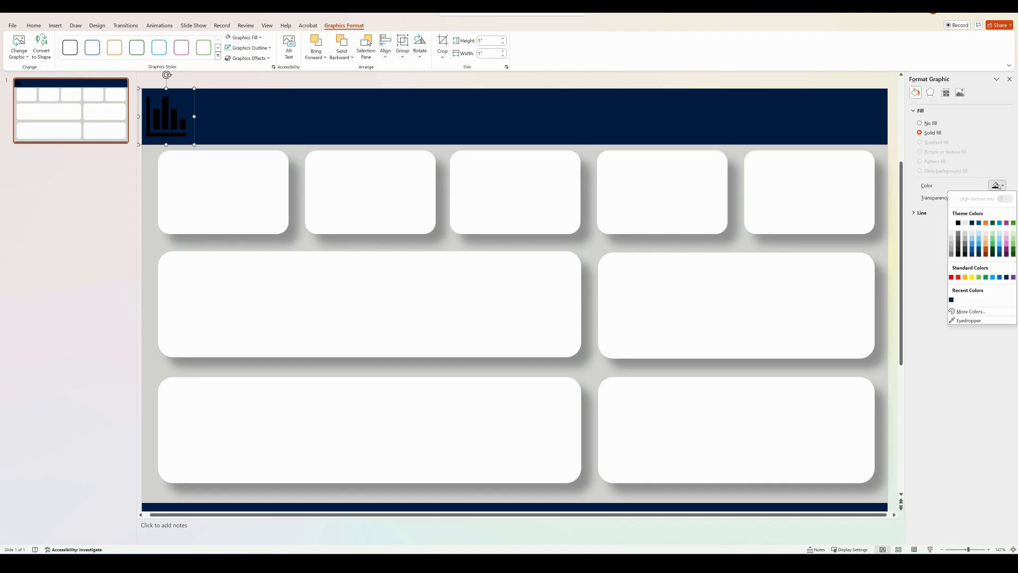
left_click(952, 223)
left_click(876, 245)
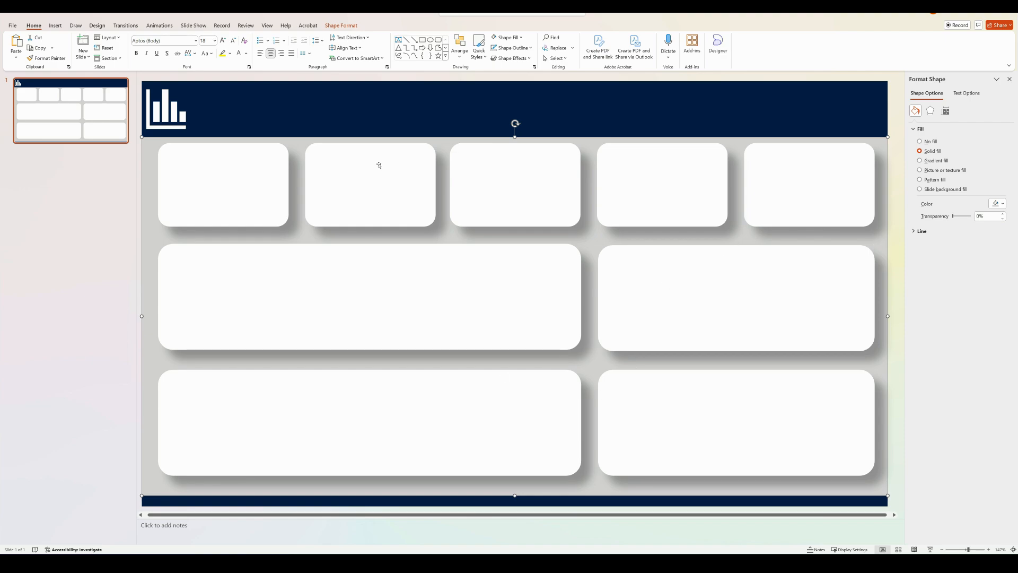
Export only the current slide as a JPEG named "Sales dashboard Layout design" in the Desktop > Power BI folder
key("ctrl+s")
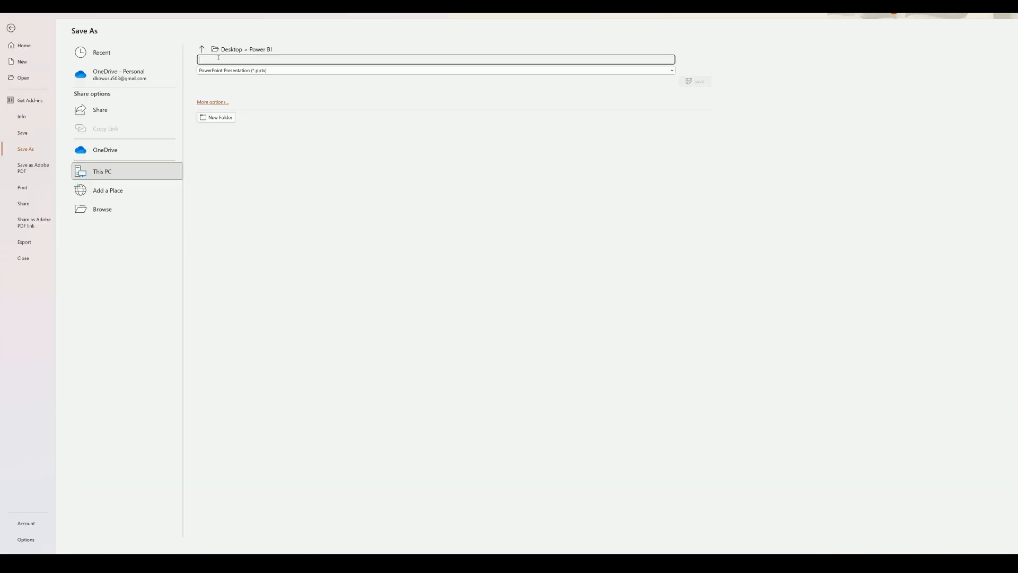
type("Sales dashboard Layout design")
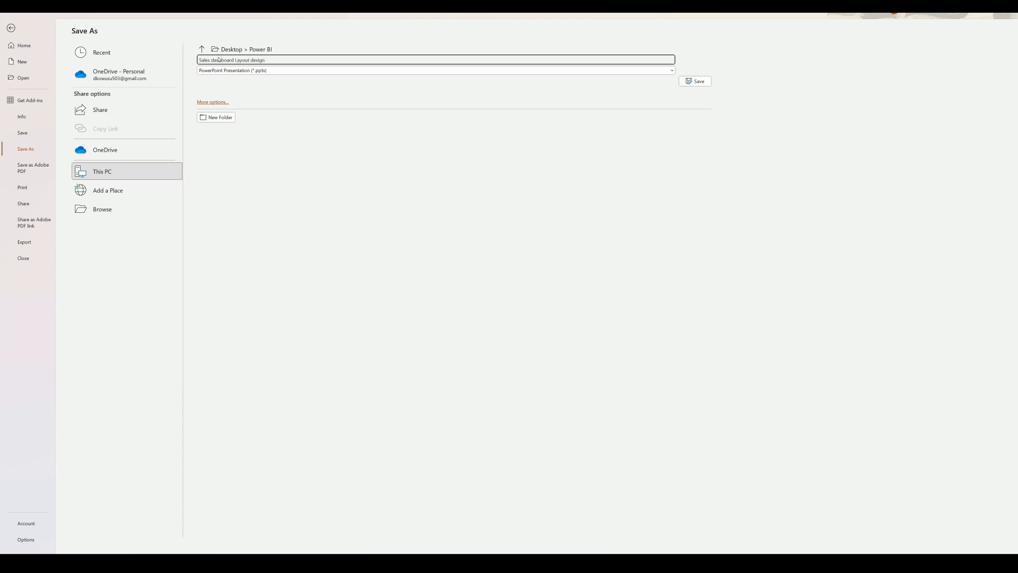
left_click(667, 70)
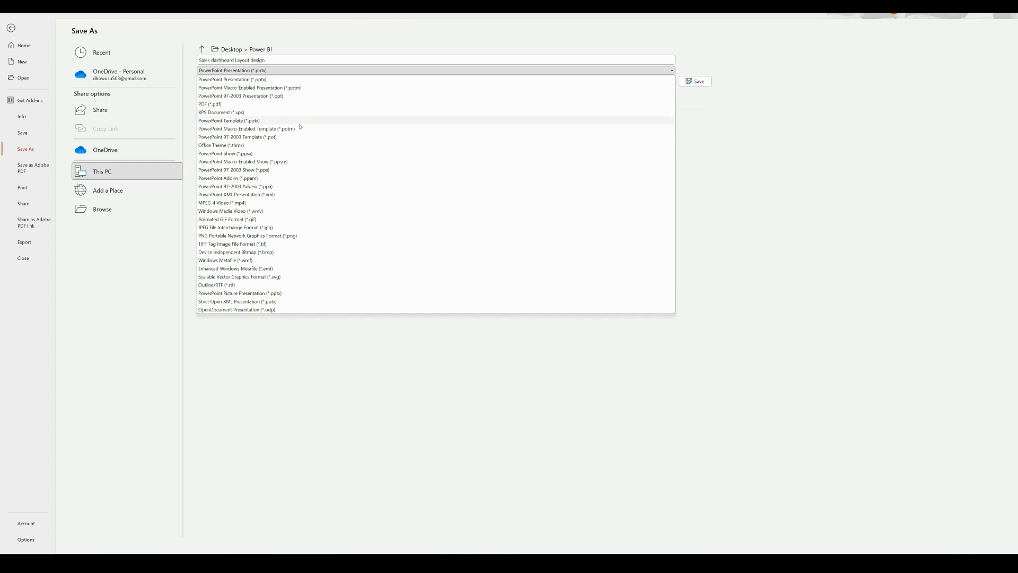
left_click(265, 228)
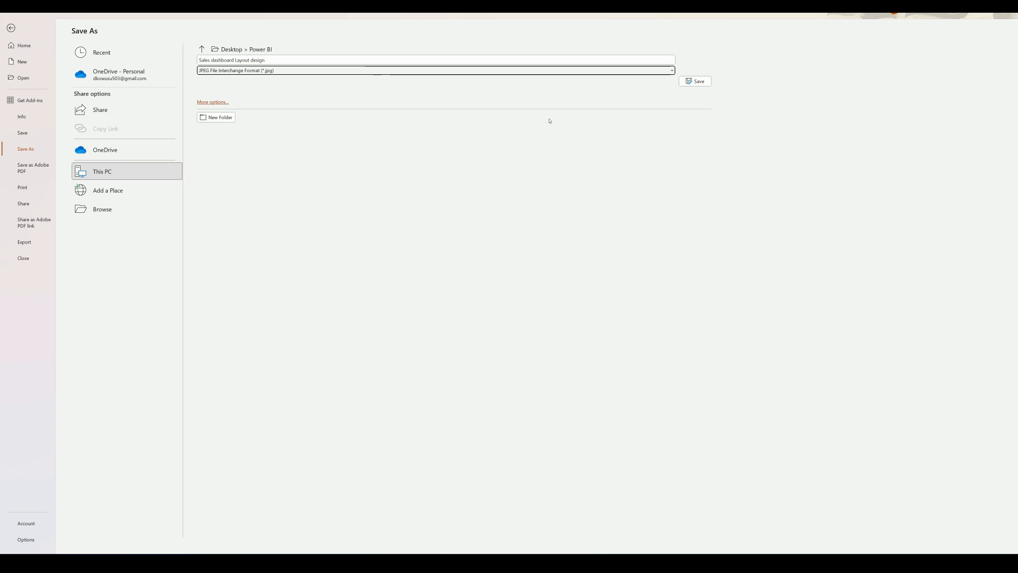
left_click(688, 81)
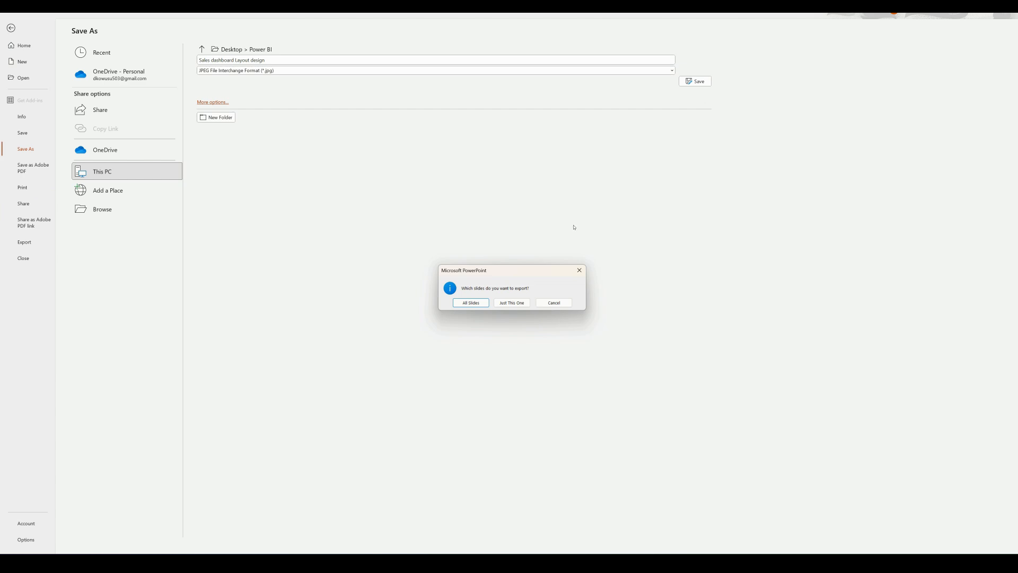
left_click(510, 302)
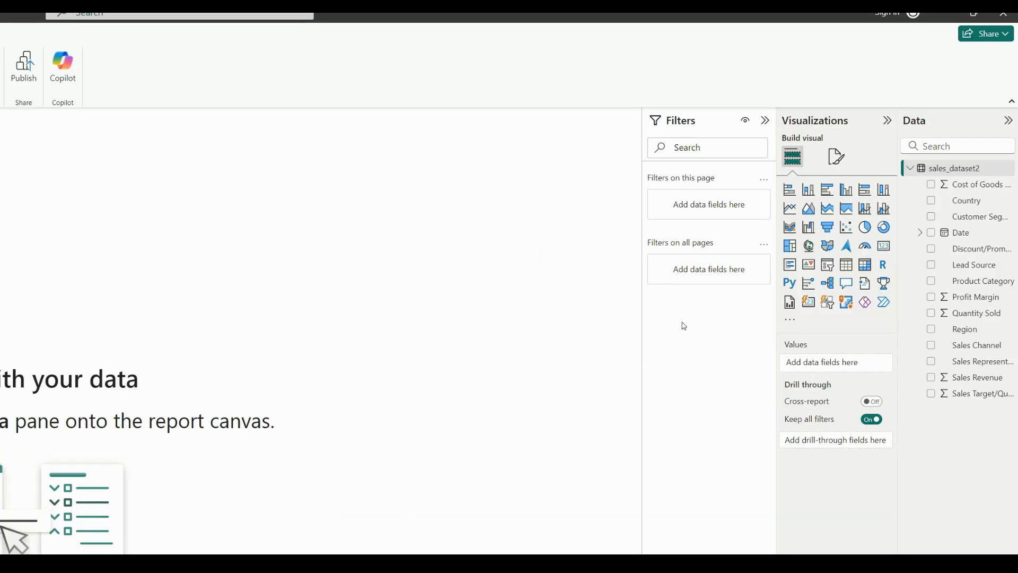
Switch to Power BI and set the Sales dashboard Layout design image as the canvas background with 0% transparency
left_click(838, 157)
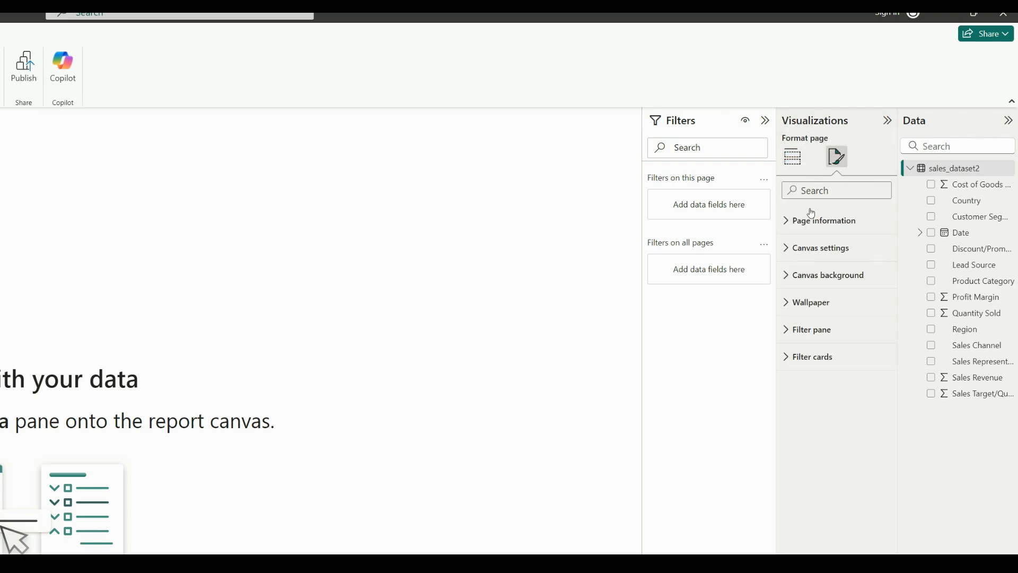
left_click(787, 279)
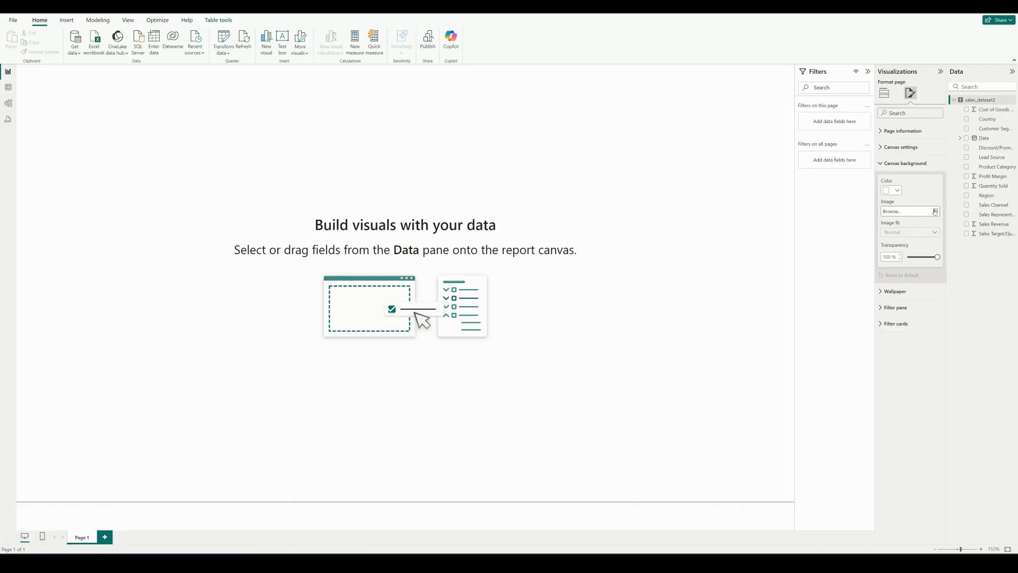
left_click(935, 211)
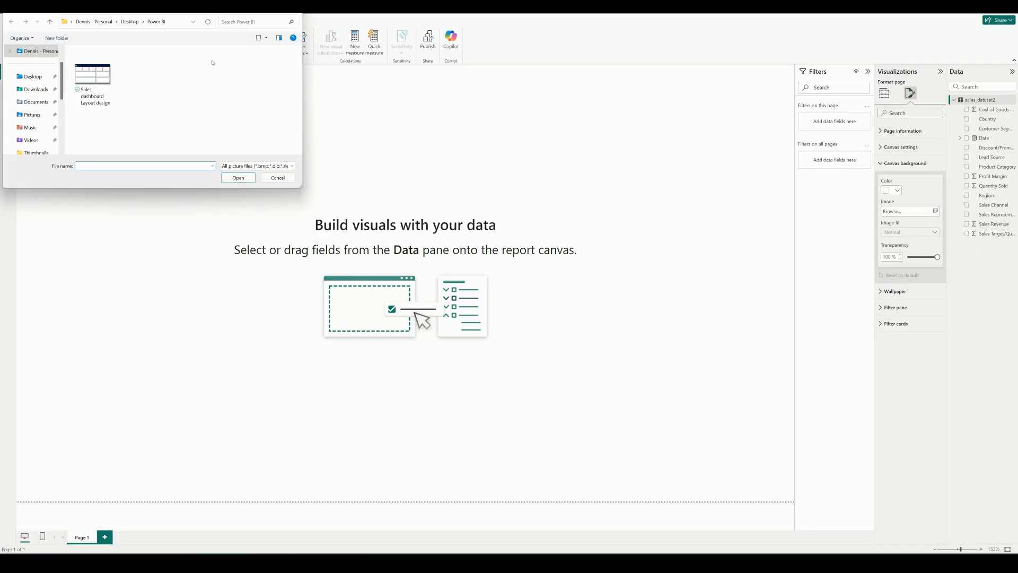
left_click(104, 78)
left_click(239, 179)
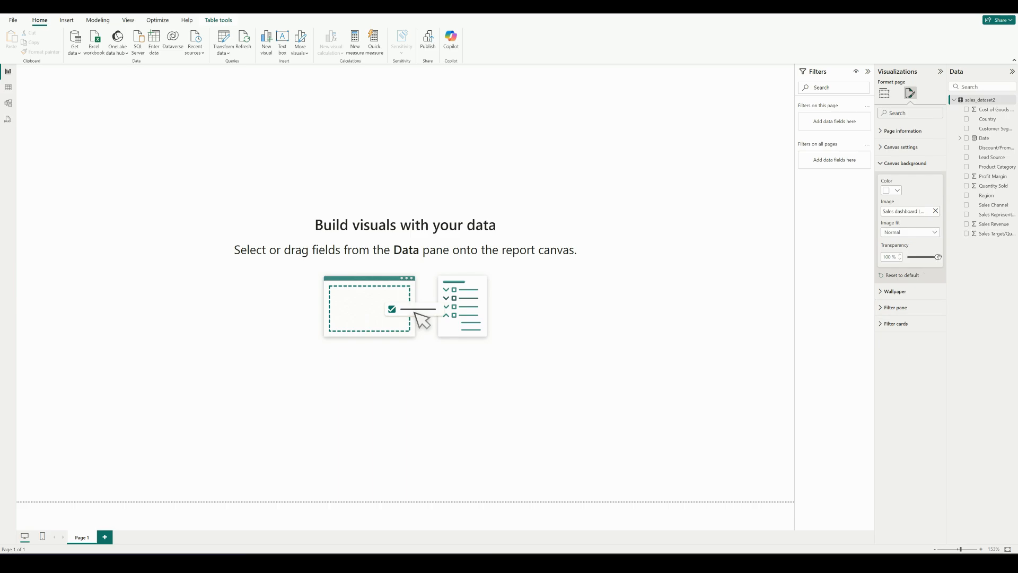
left_click_drag(938, 257, 904, 258)
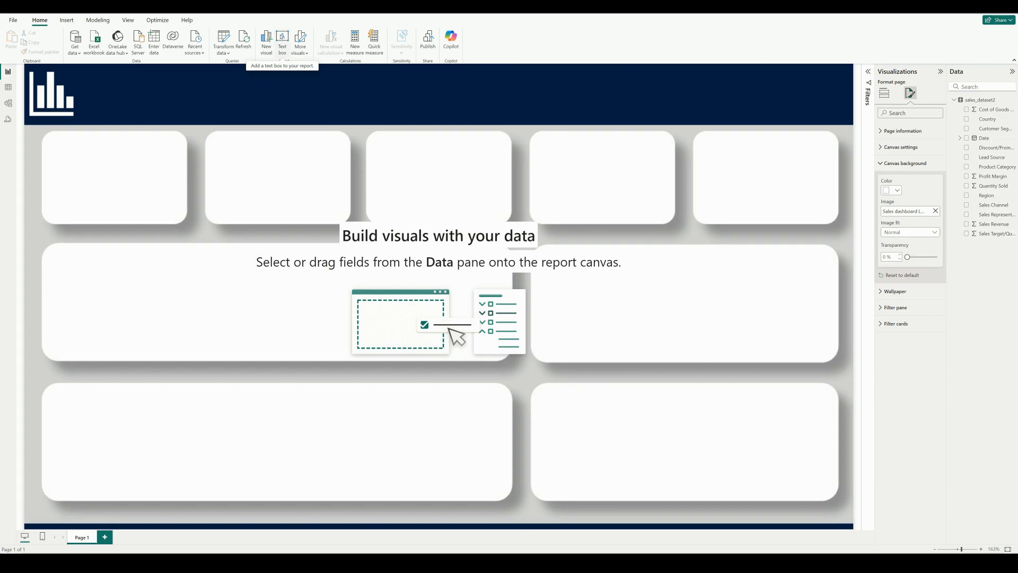
Add a text box reading "Sales Performance Dashboard" at font size 28
left_click(282, 41)
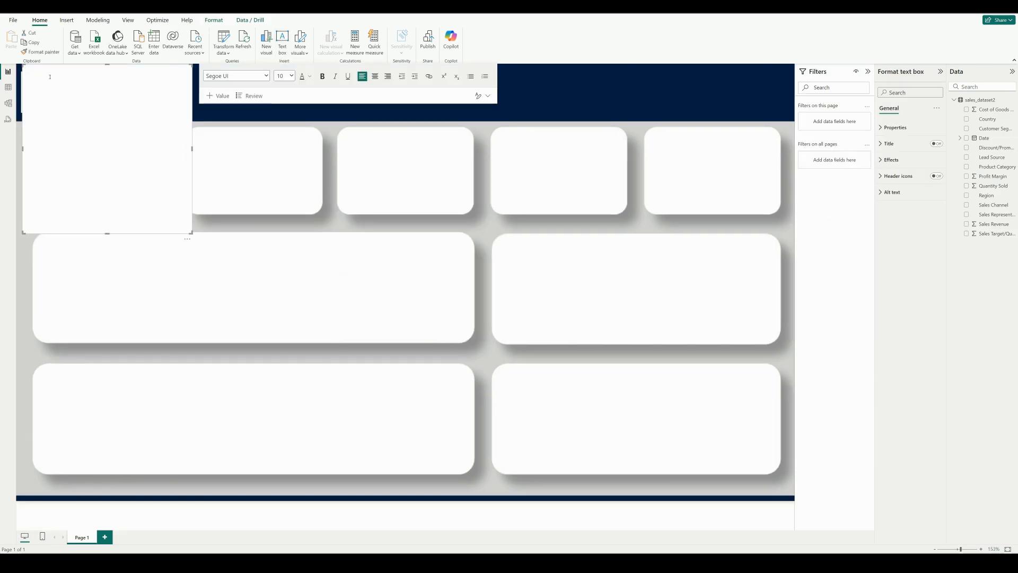
left_click(291, 76)
left_click(281, 194)
type("Sales P")
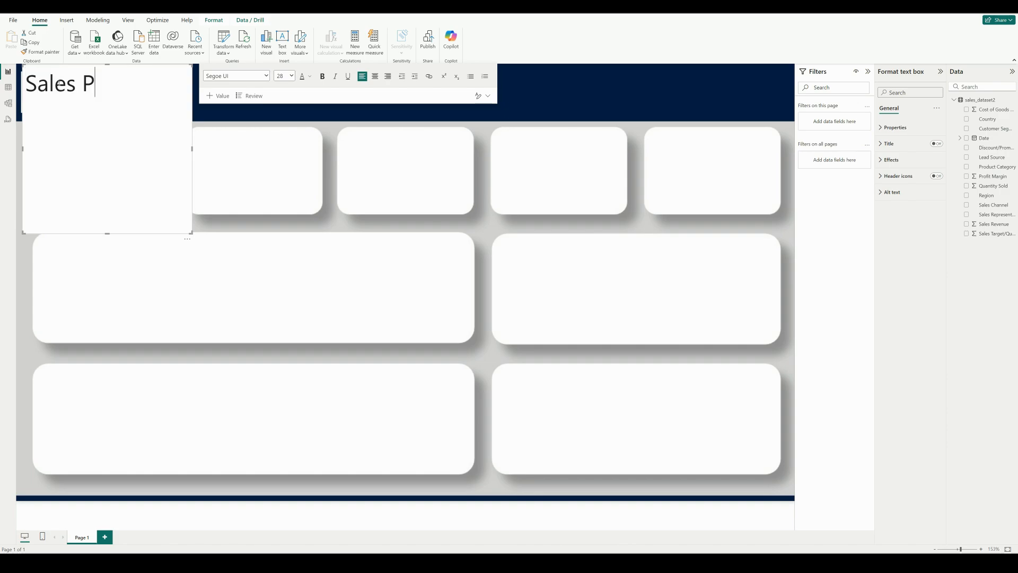
type("erformance Dashboard")
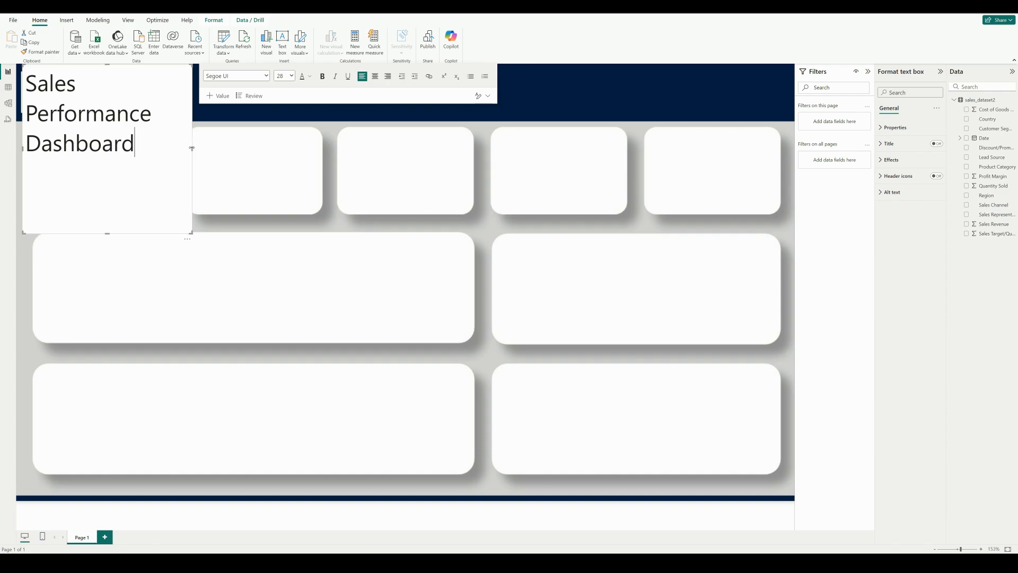
Resize the title text box to fit on one line and move it into the header beside the chart icon
left_click_drag(192, 149, 365, 146)
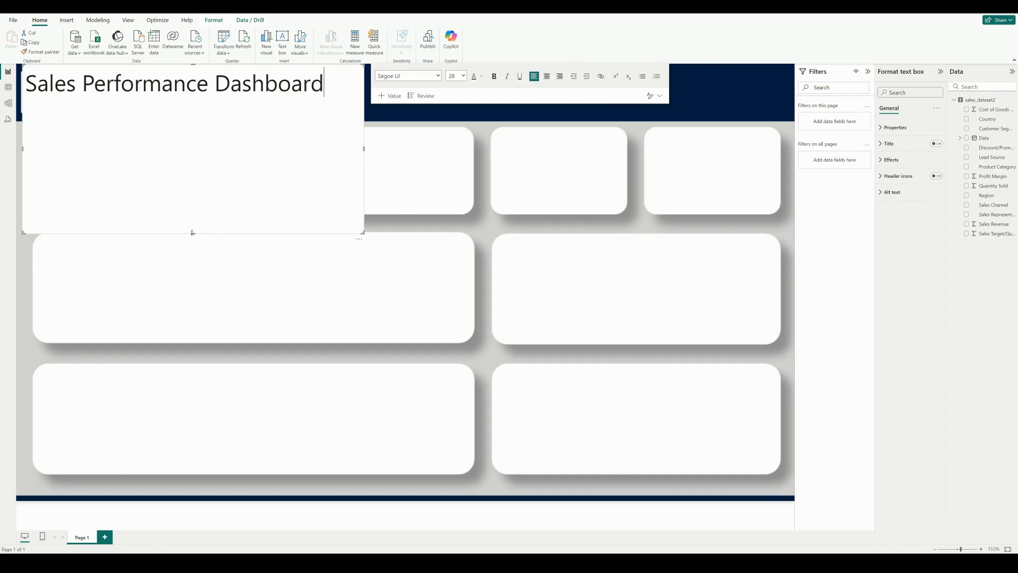
left_click_drag(191, 232, 186, 107)
left_click(185, 137)
left_click_drag(29, 68, 80, 73)
left_click(159, 88)
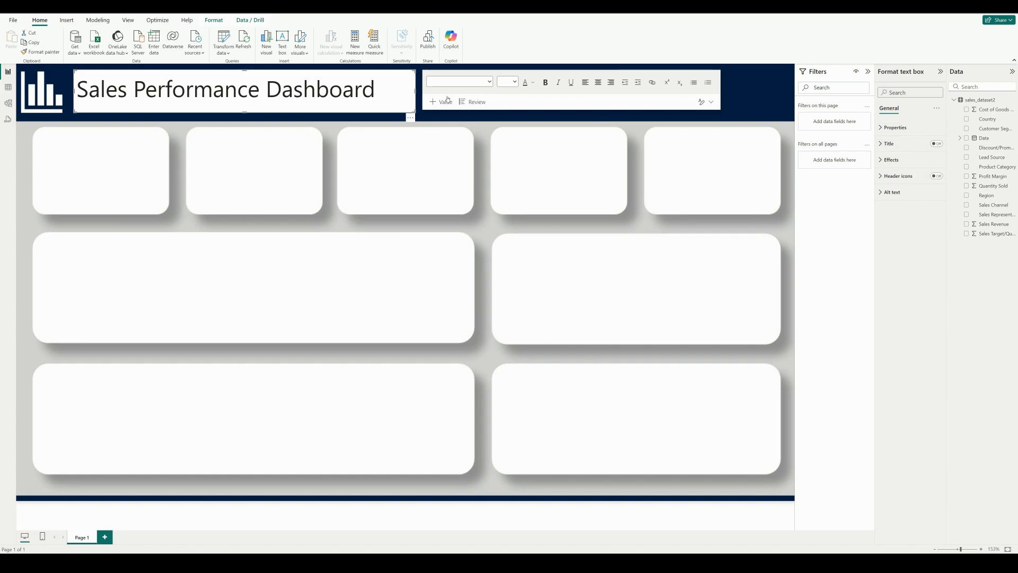
Turn off the title text box's background and make its text white and bold
left_click(886, 160)
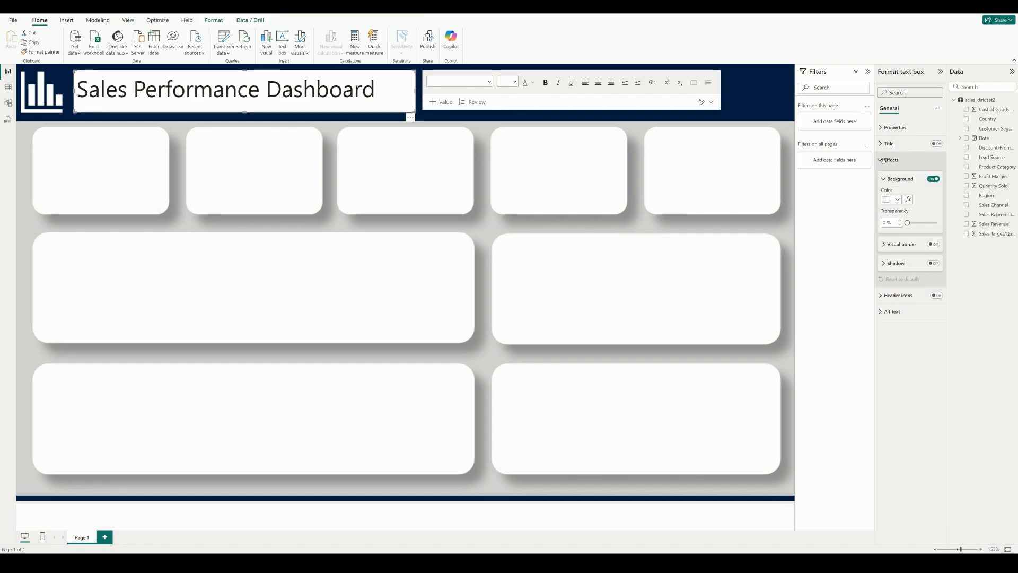
left_click(934, 178)
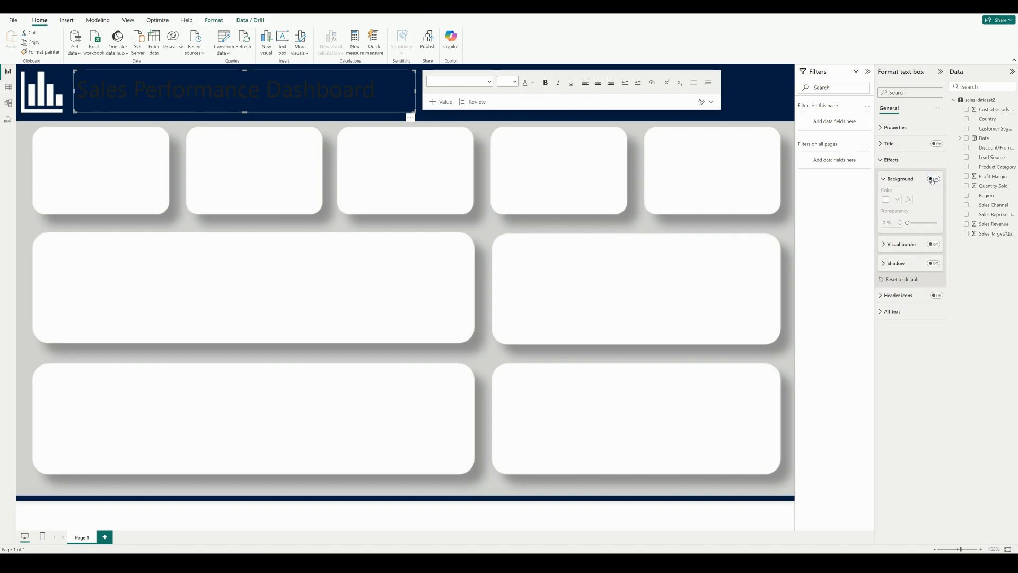
left_click(83, 88)
left_click_drag(83, 88, 376, 90)
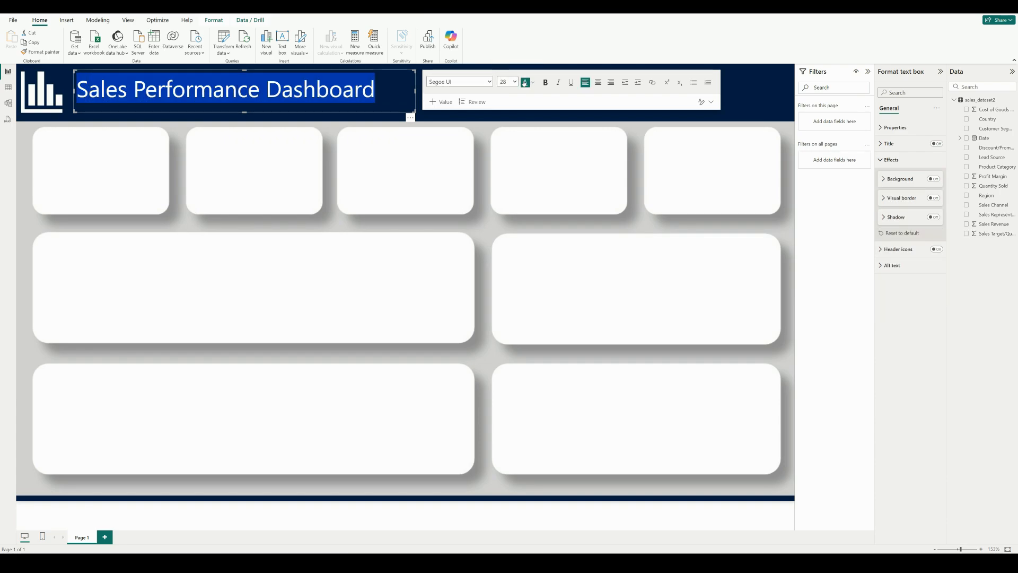
left_click(546, 82)
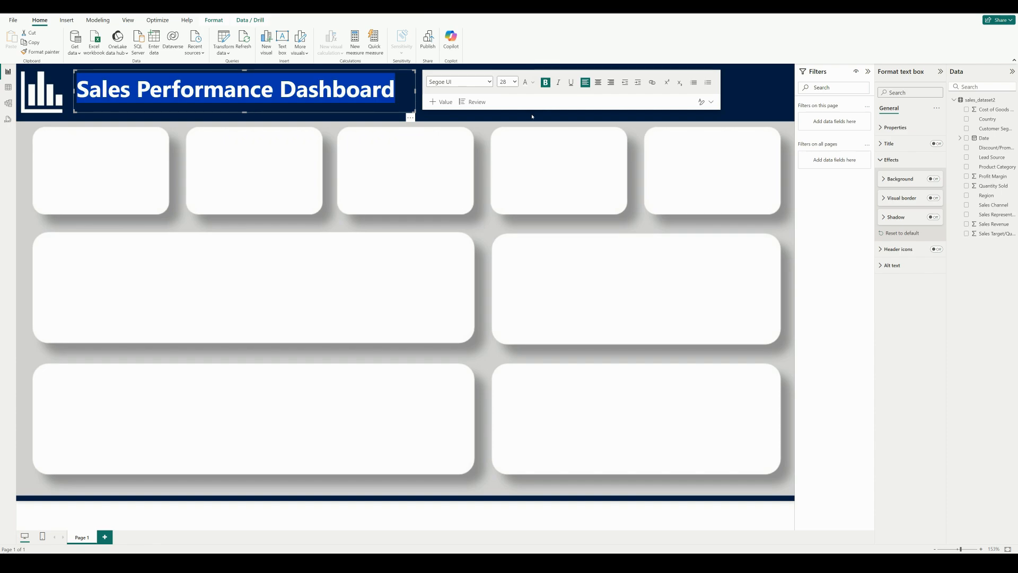
left_click(435, 110)
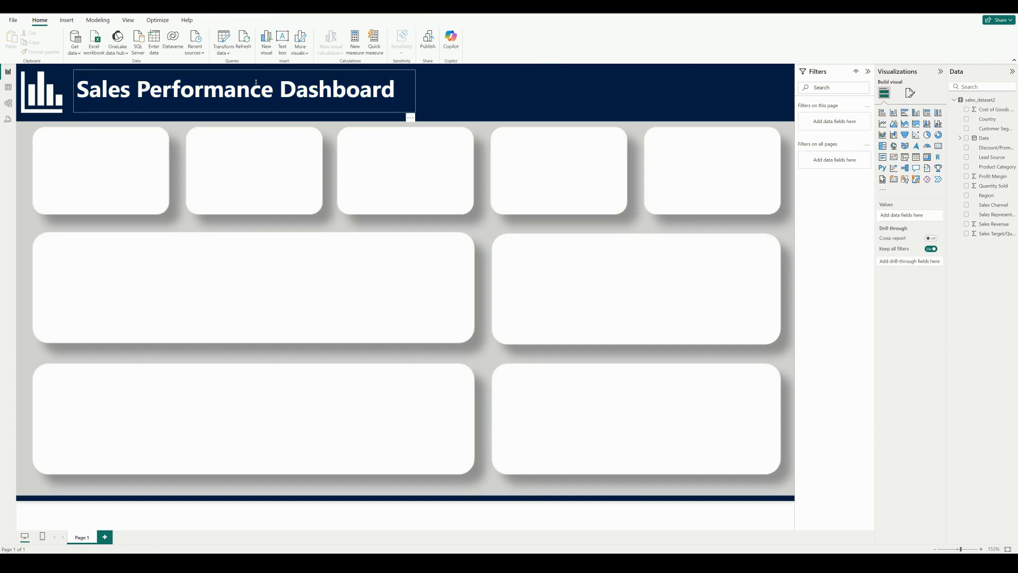
Shift the title text box slightly closer to the chart icon and lower within the header
left_click_drag(223, 73, 216, 74)
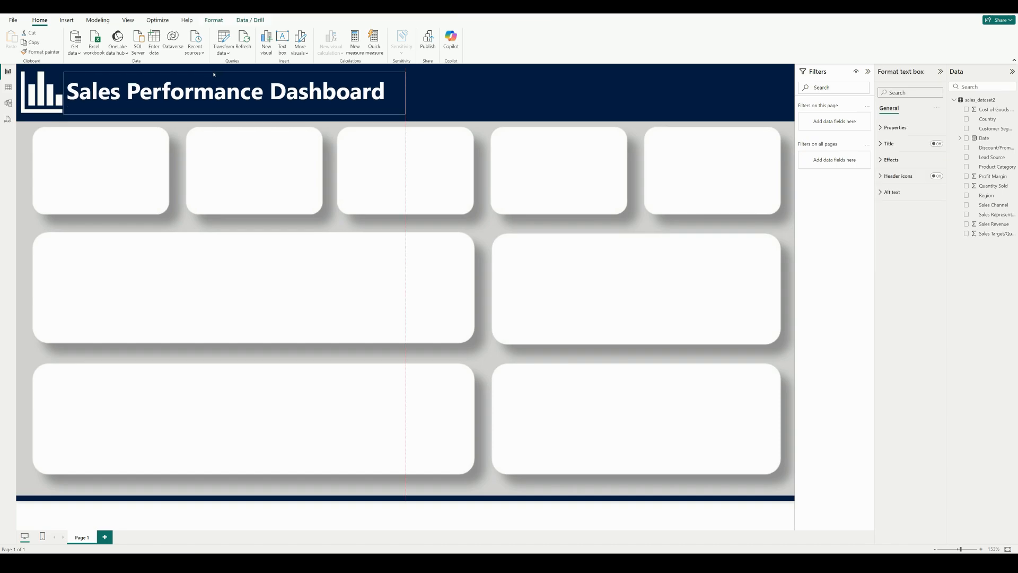
left_click_drag(216, 74, 216, 76)
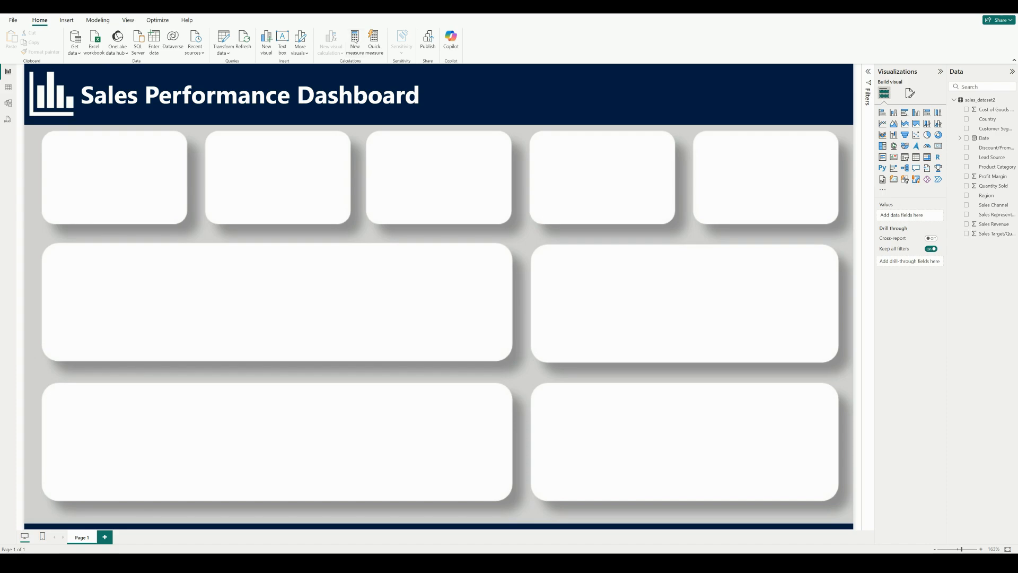
Create a new measure named Sales Target Achievement
left_click(355, 40)
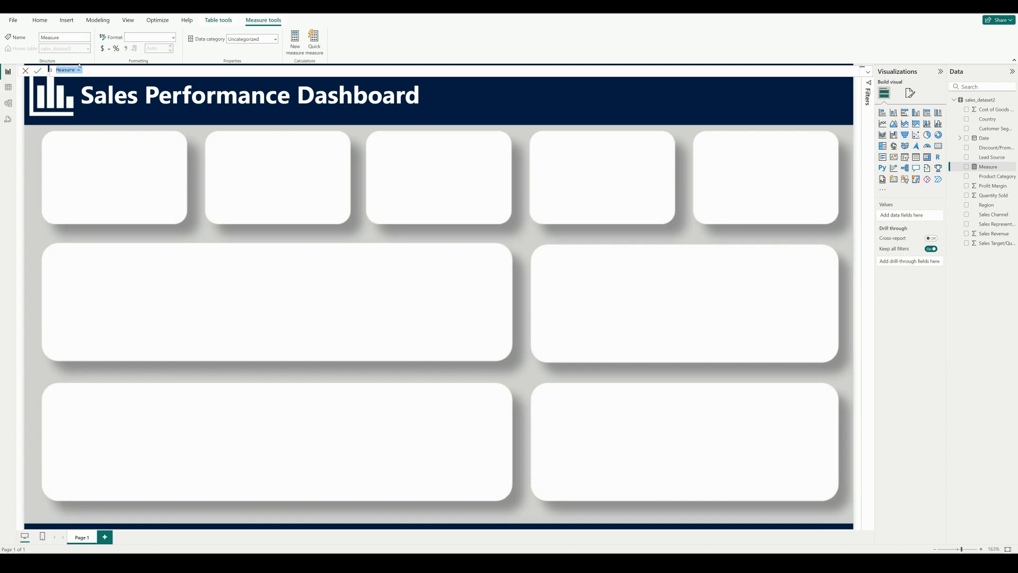
left_click(77, 69)
double_click(75, 69)
type("M")
key("BackSpace")
type("Sales Target Achievement")
Begin the measure's formula with SUM(sales_dataset2[Sales Revenue])
left_click(131, 71)
type("SUM(")
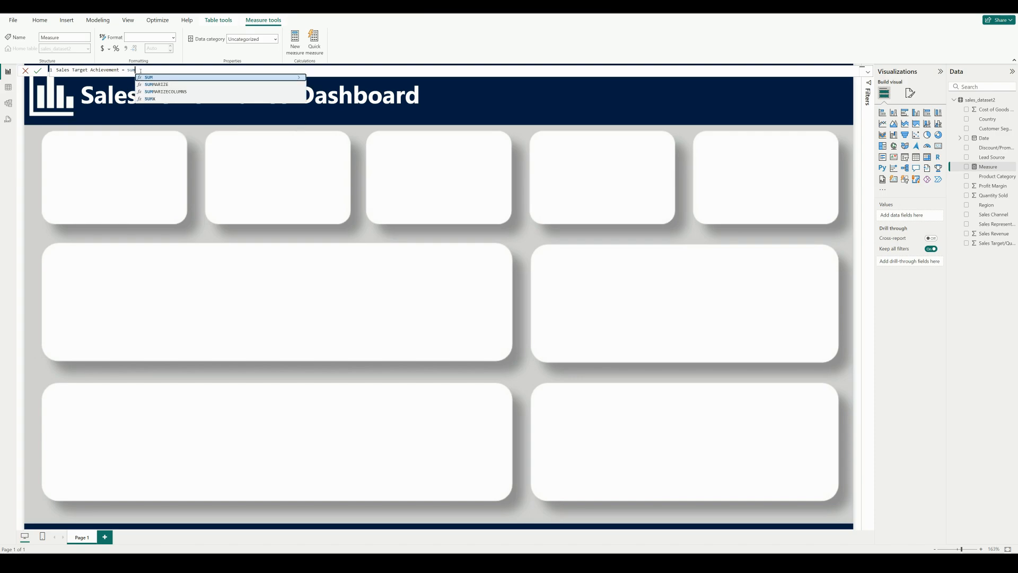
scroll(196, 137, "down", 1)
left_click(197, 148)
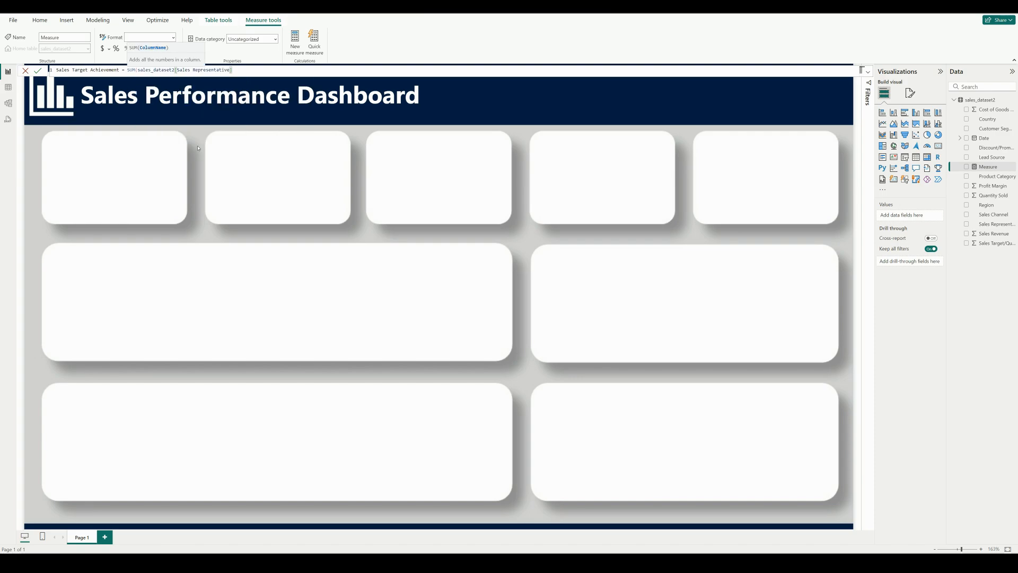
key("BackSpace")
key("BackSpace")
key("BackSpace")
key("BackSpace")
key("BackSpace")
key("BackSpace")
key("BackSpace")
key("BackSpace")
key("BackSpace")
key("BackSpace")
key("BackSpace")
key("BackSpace")
key("BackSpace")
key("BackSpace")
key("BackSpace")
key("BackSpace")
key("BackSpace")
key("BackSpace")
key("BackSpace")
key("BackSpace")
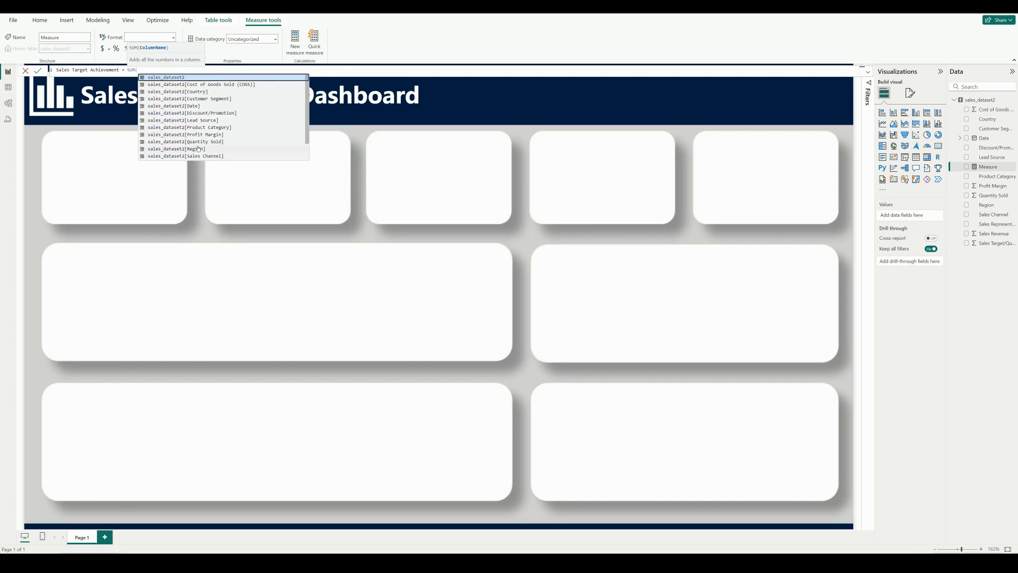
scroll(198, 148, "down", 1)
left_click(211, 151)
Divide the revenue sum by SUM(sales_dataset2[Sales Target/Quota]) and commit the measure
type(")/SUM(sales_dataset2[Sales Revenue])/")
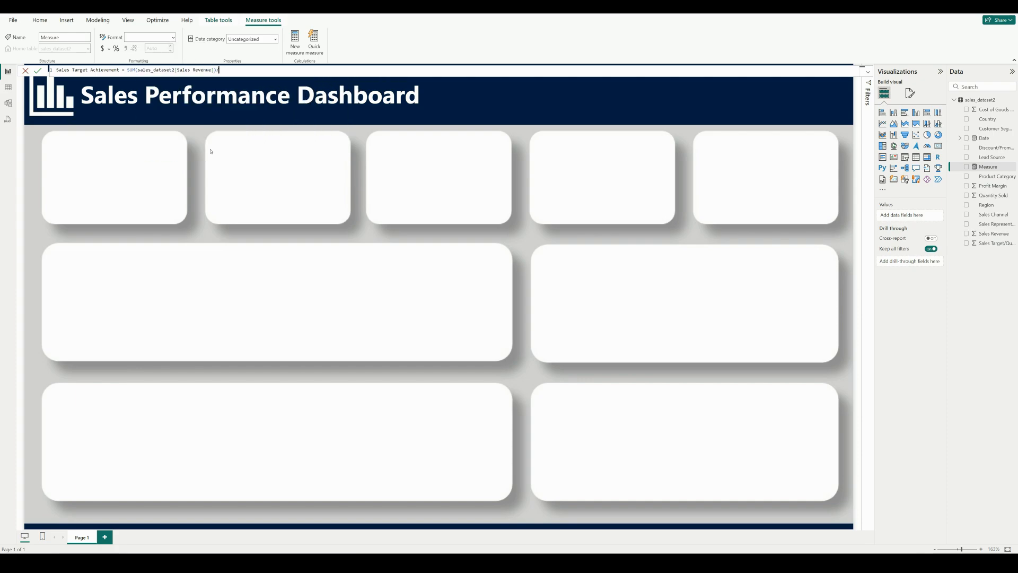
key("BackSpace")
key("BackSpace")
key("BackSpace")
key("BackSpace")
key("BackSpace")
key("BackSpace")
key("BackSpace")
key("BackSpace")
key("BackSpace")
key("BackSpace")
key("BackSpace")
key("BackSpace")
key("BackSpace")
key("BackSpace")
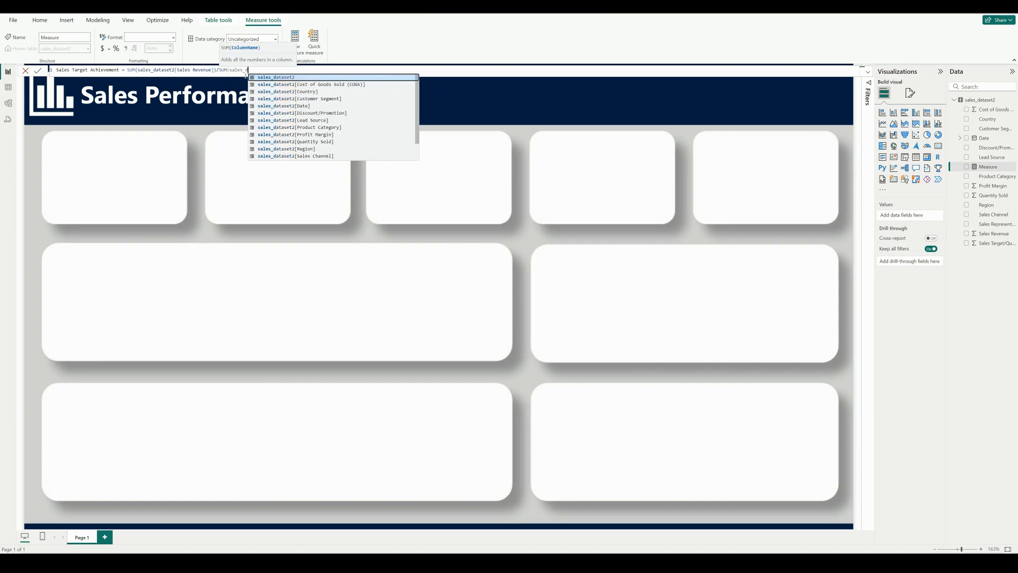
left_click(306, 157)
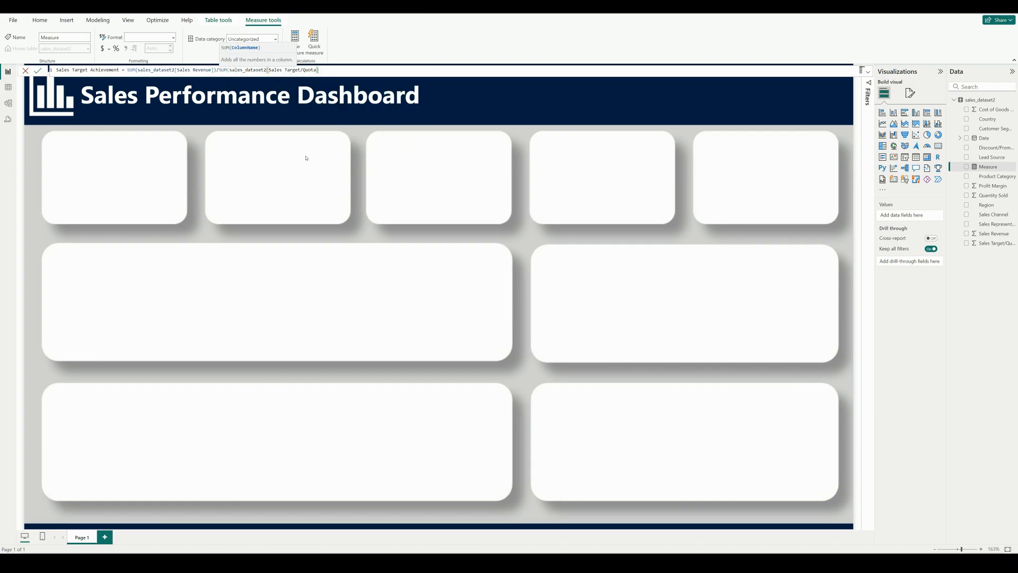
type(")")
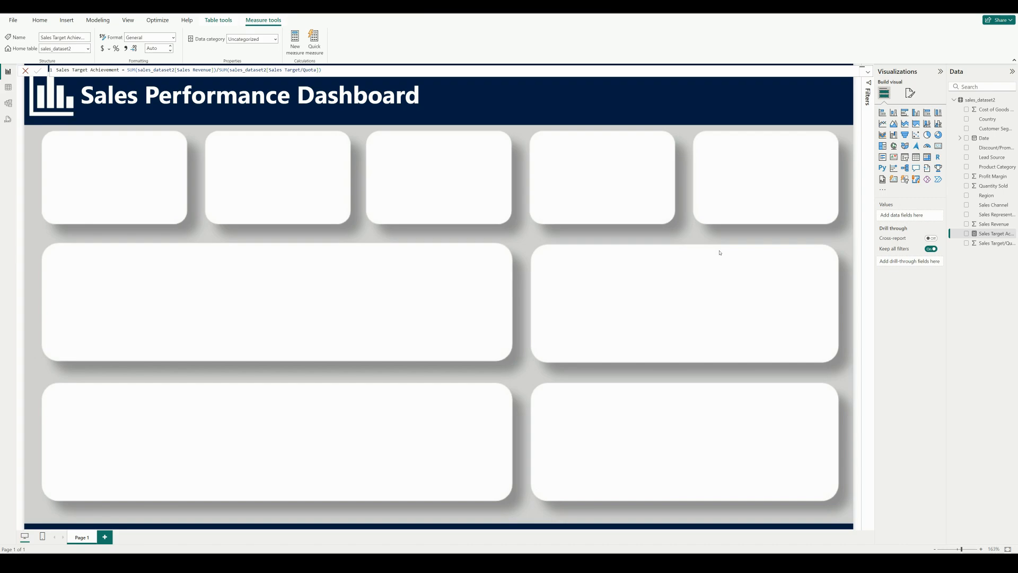
Add a card visual showing Sales Revenue and fit it inside the first small box of the upper row
left_click(938, 145)
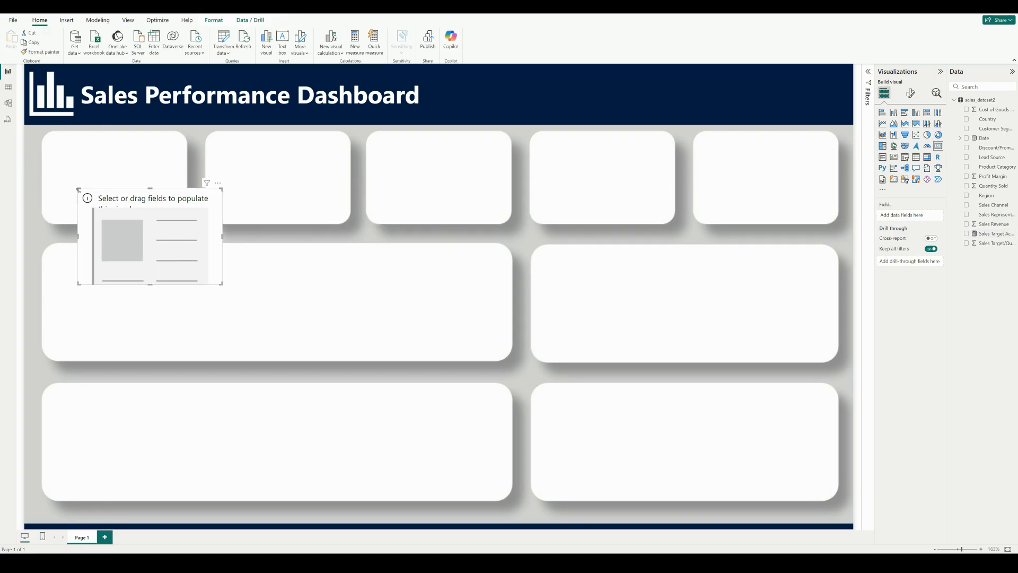
left_click_drag(138, 211, 103, 149)
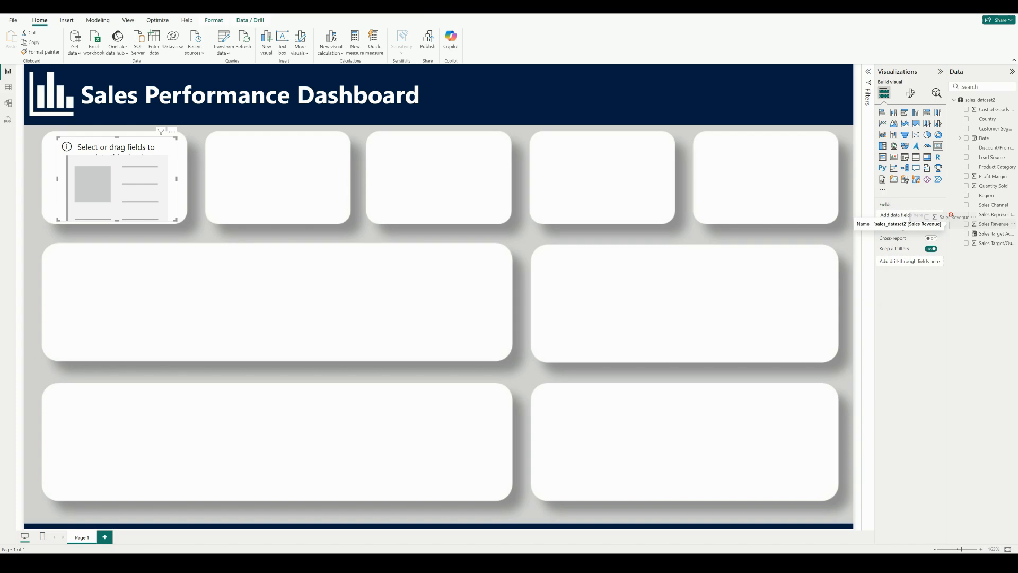
left_click_drag(994, 224, 918, 214)
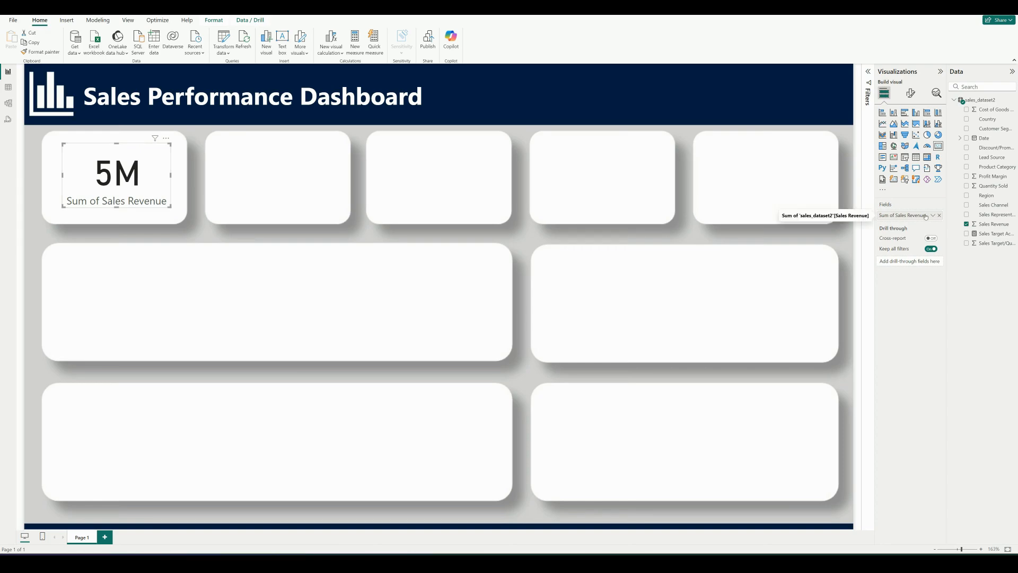
Rename the card's field to Total Sales Revenue
key("BackSpace")
key("BackSpace")
key("BackSpace")
key("BackSpace")
key("BackSpace")
key("BackSpace")
key("BackSpace")
type("Total")
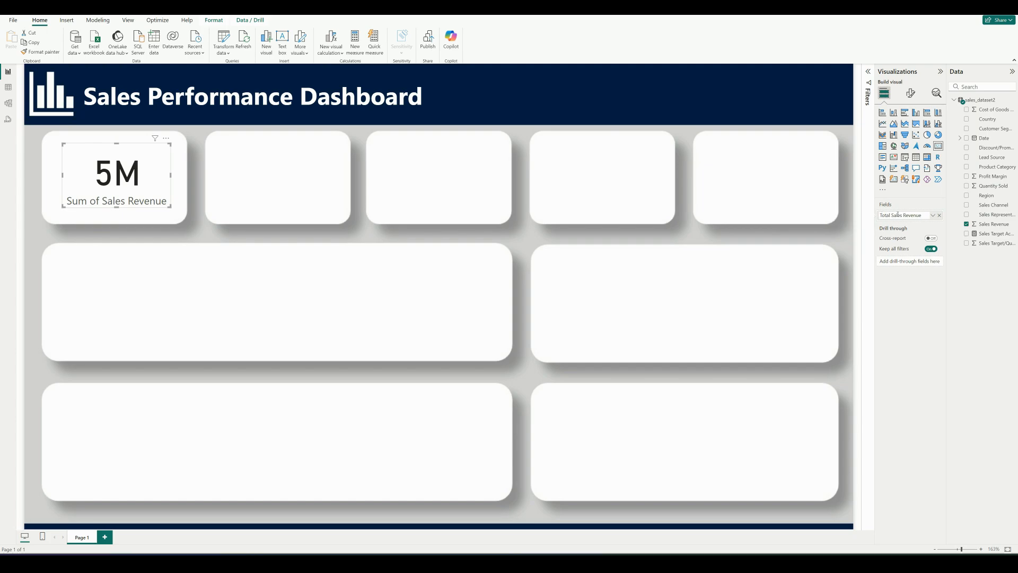
key("Return")
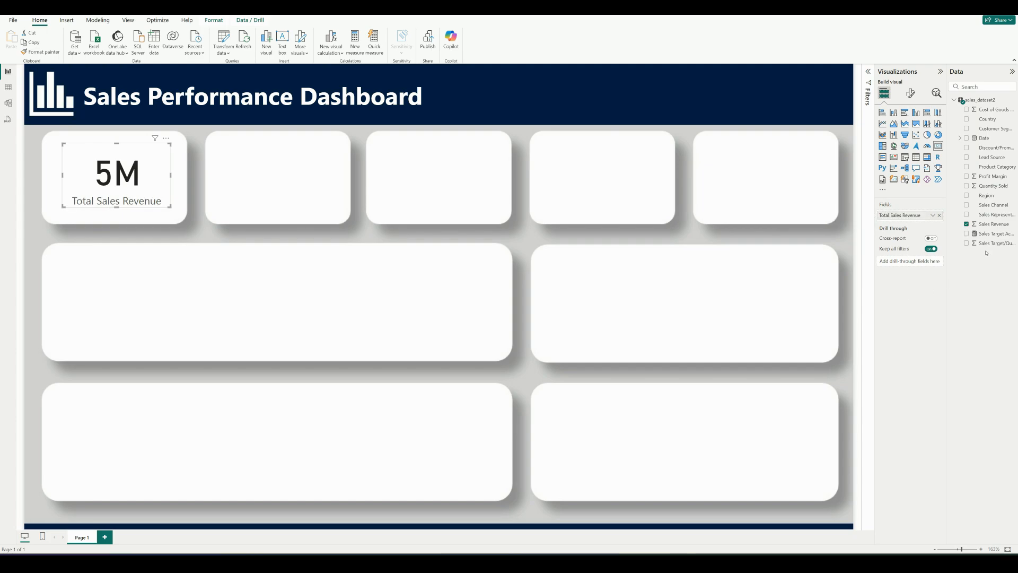
Format the Sales Revenue column as Currency with 0 decimal places
left_click(997, 225)
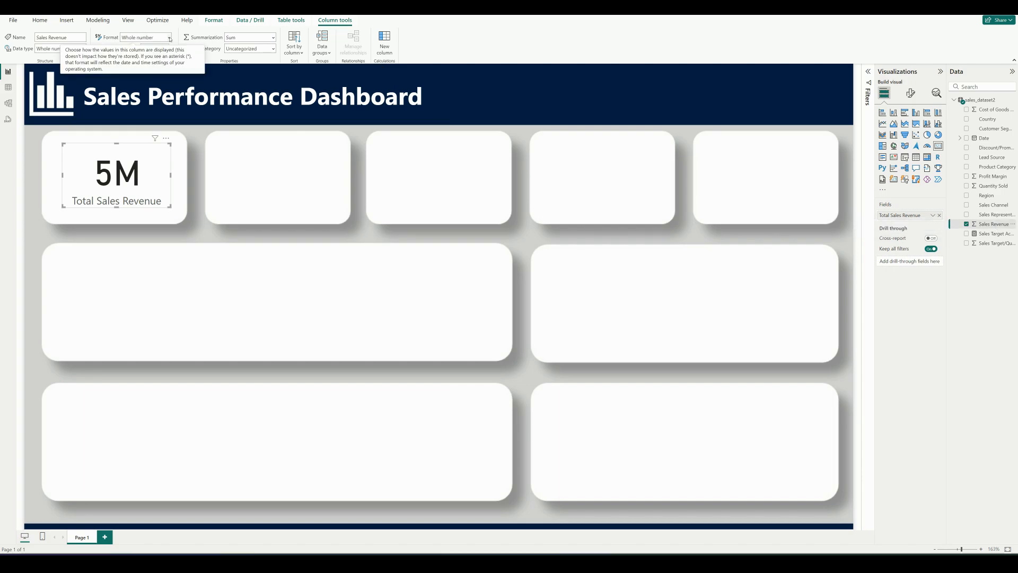
left_click(169, 38)
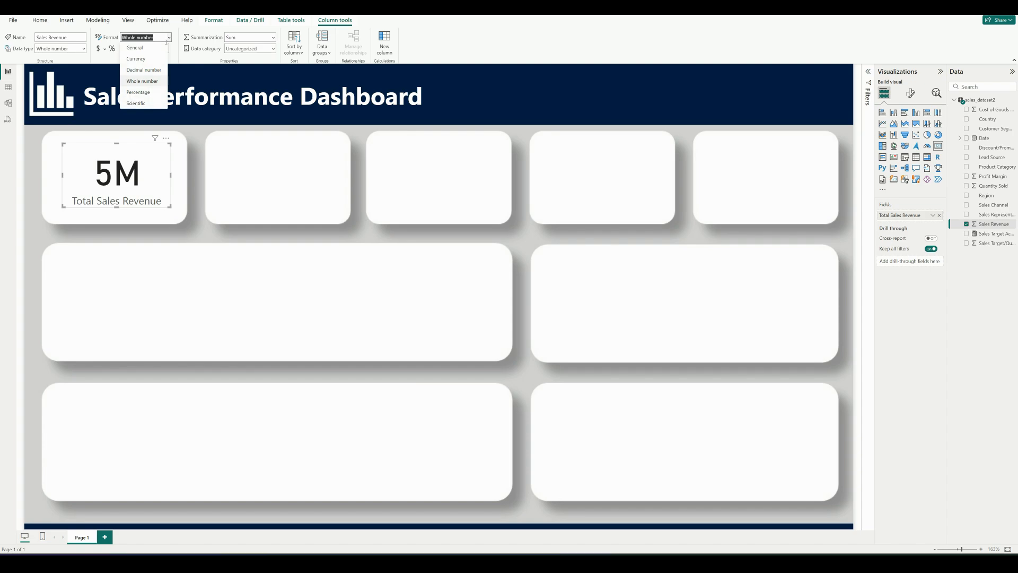
left_click(157, 59)
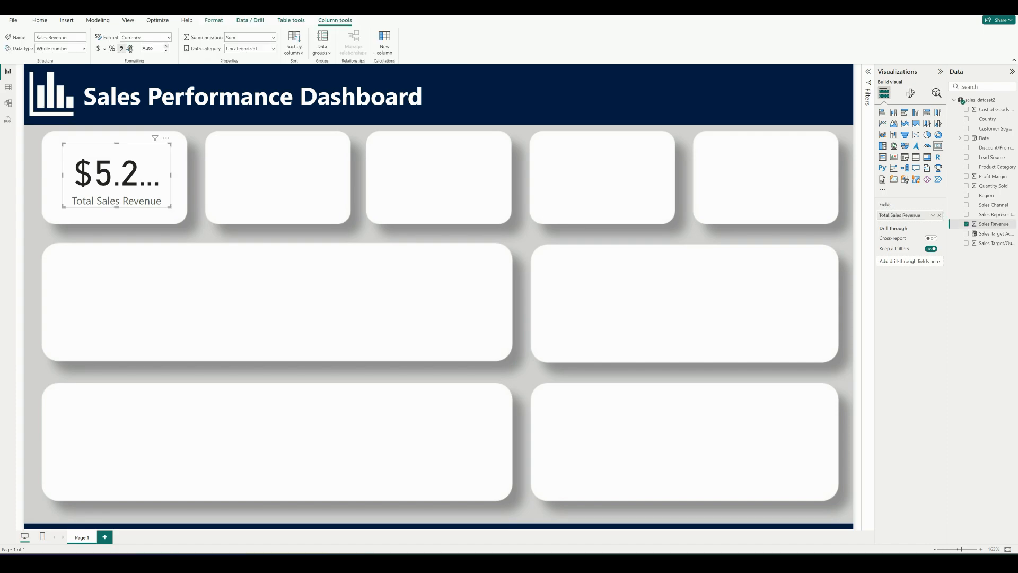
left_click(166, 46)
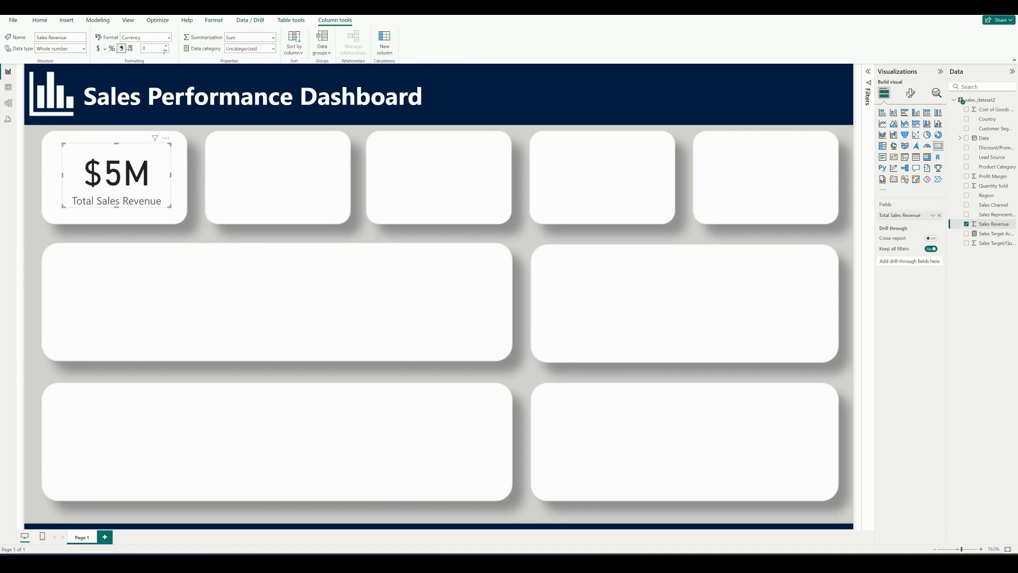
Set the Total Sales Revenue card's callout value color to #041E42 and copy the hex code
left_click(117, 175)
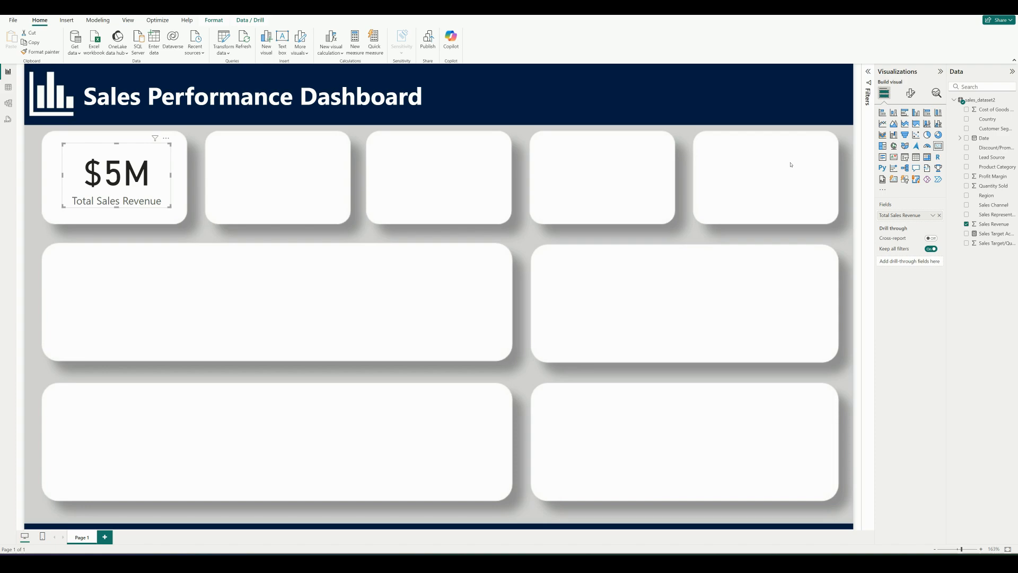
left_click(911, 95)
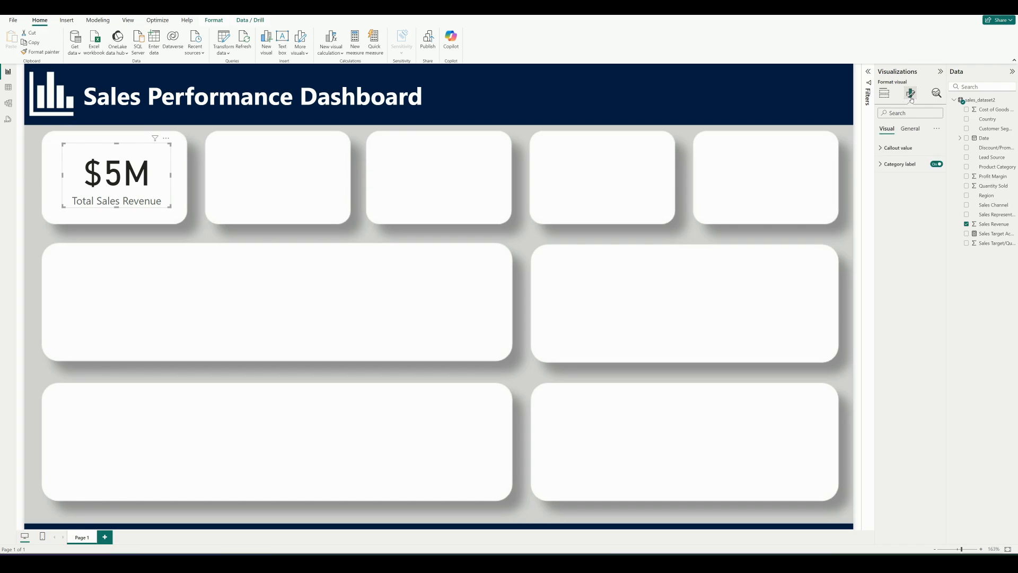
left_click(882, 148)
left_click(899, 208)
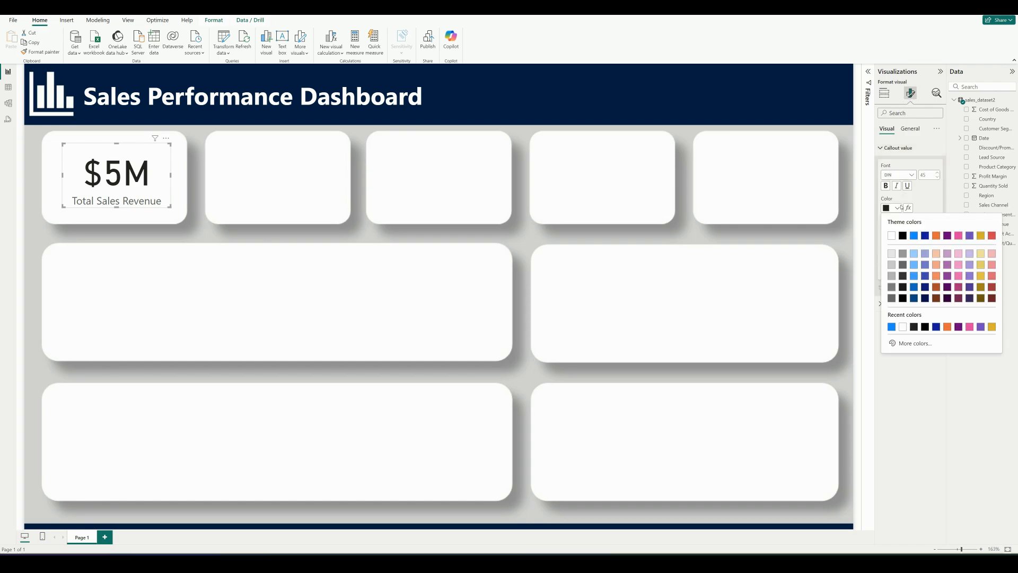
left_click(909, 343)
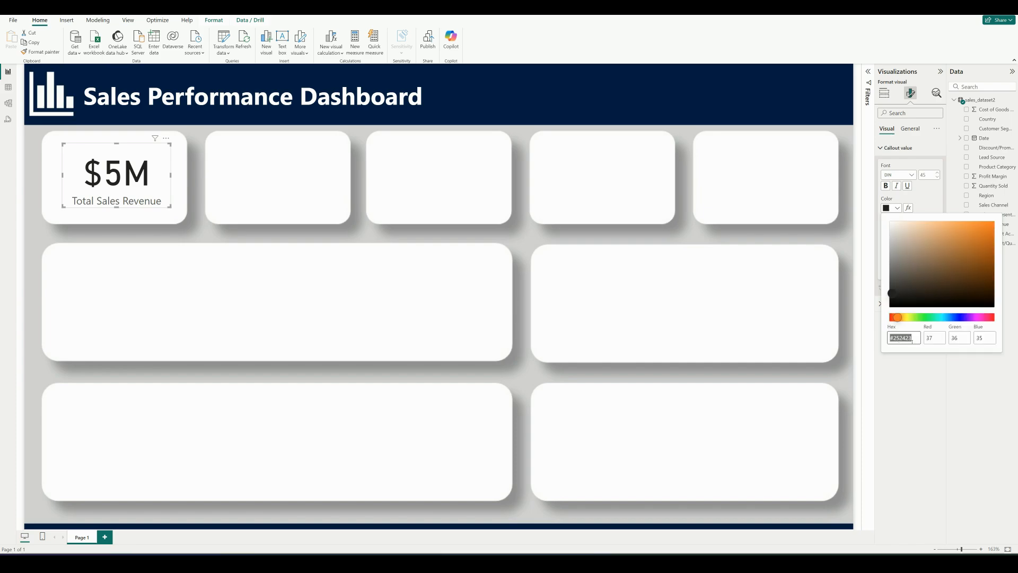
key("BackSpace")
key("BackSpace")
key("BackSpace")
key("BackSpace")
key("BackSpace")
key("BackSpace")
type("041E42")
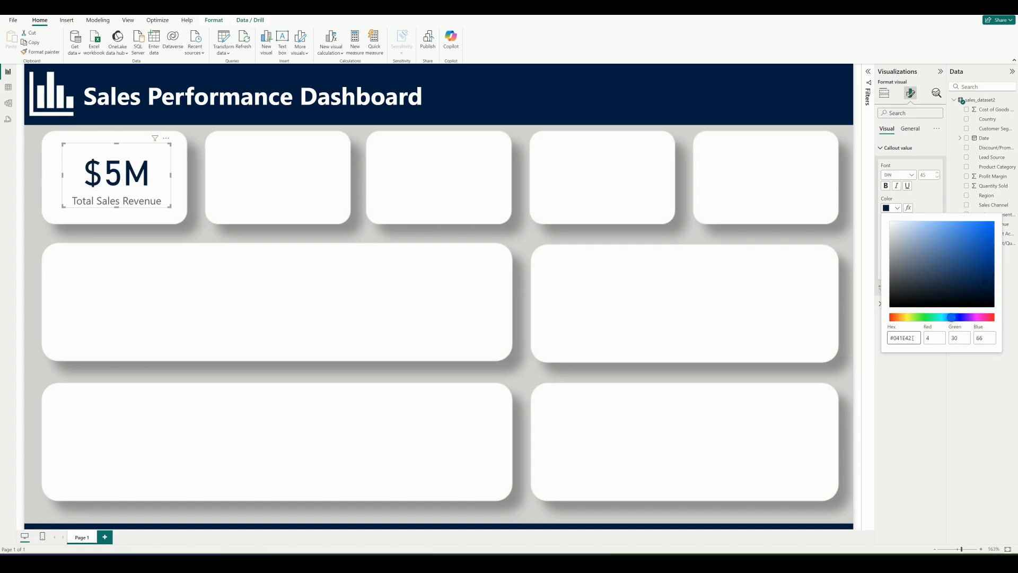
left_click_drag(913, 338, 890, 337)
left_click(914, 337)
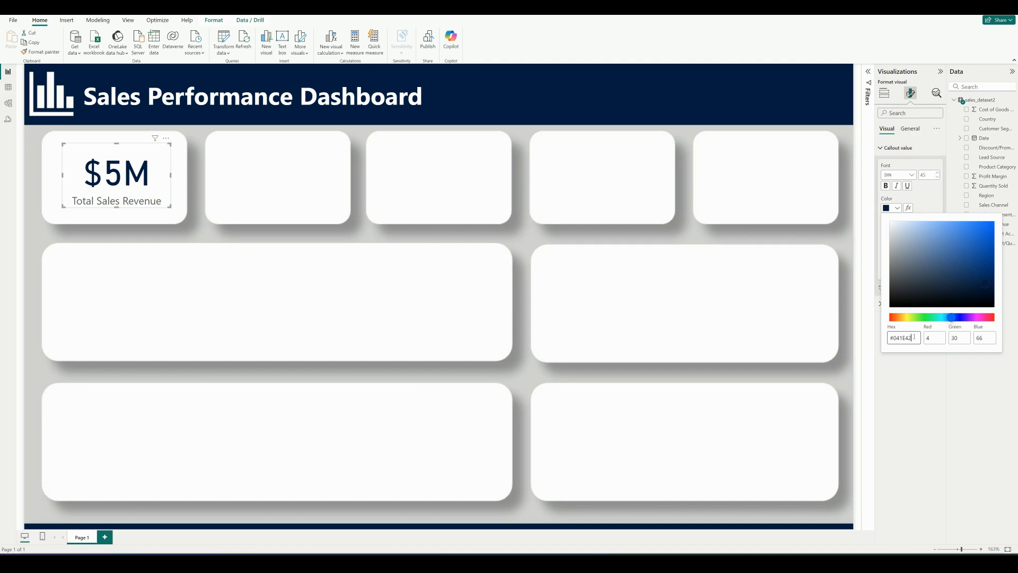
left_click(921, 364)
left_click(881, 148)
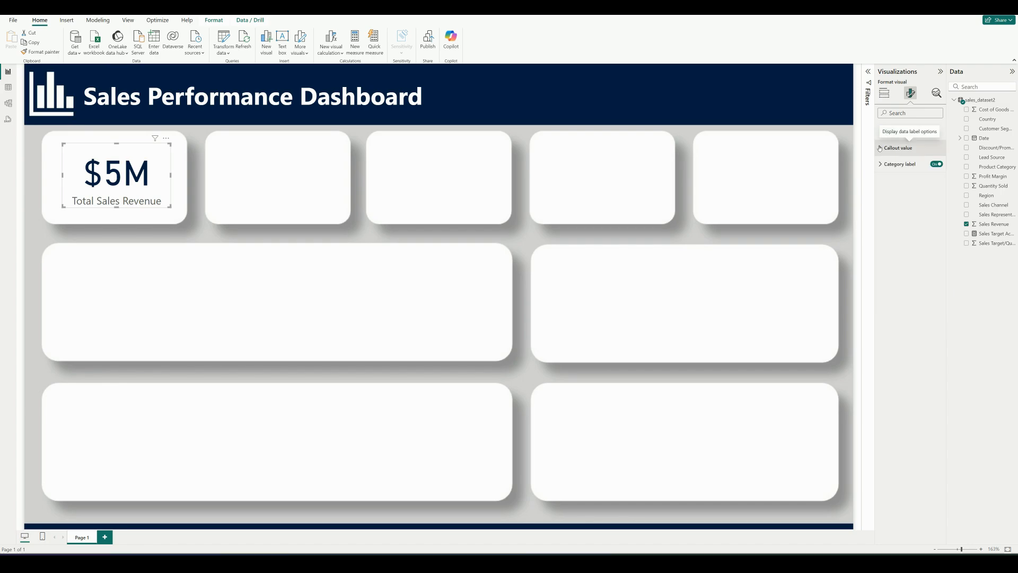
Set the card's category label color to the same #041E42
left_click(881, 163)
left_click(897, 224)
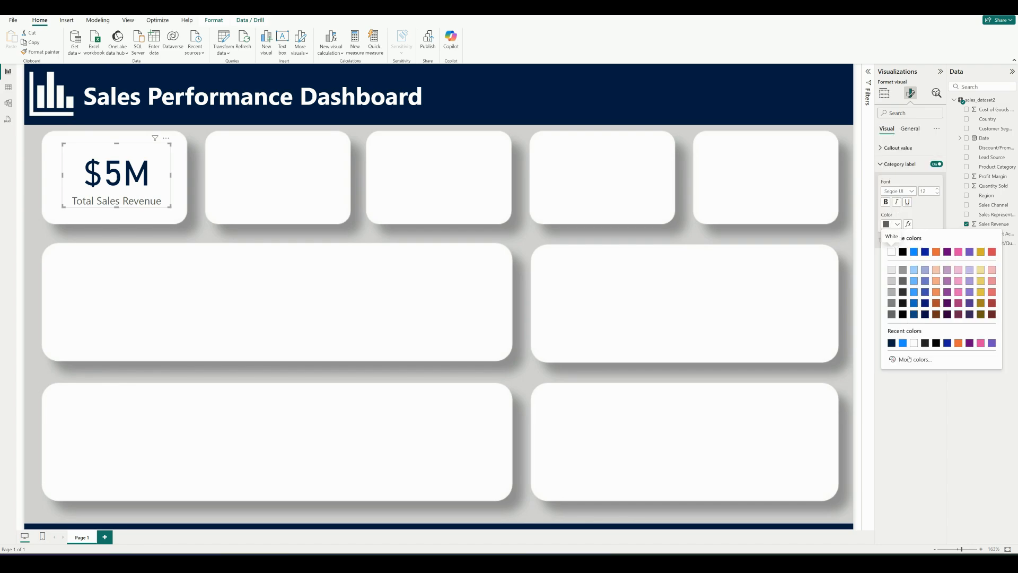
left_click(909, 359)
key("BackSpace")
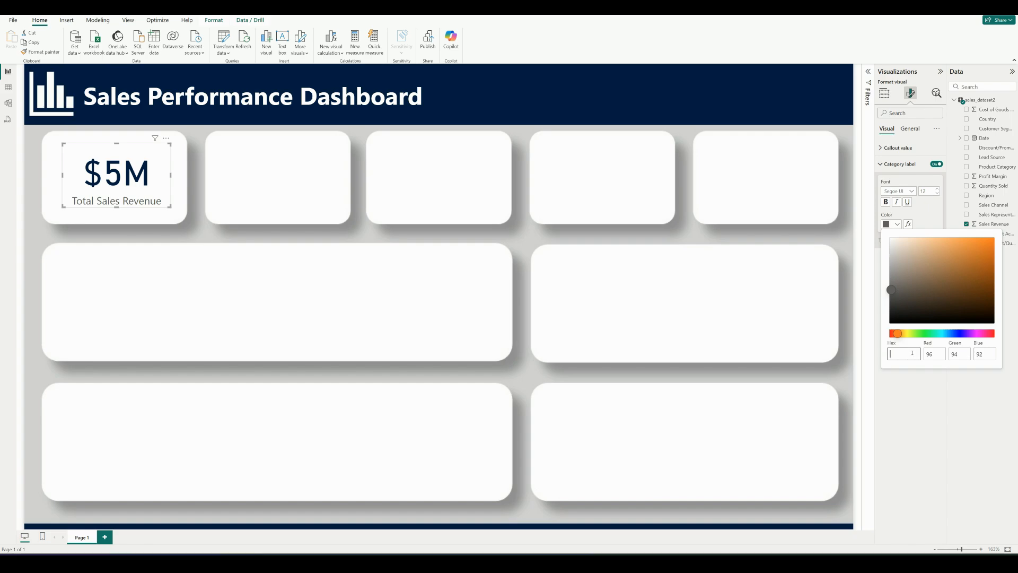
key("ctrl+v")
left_click(909, 382)
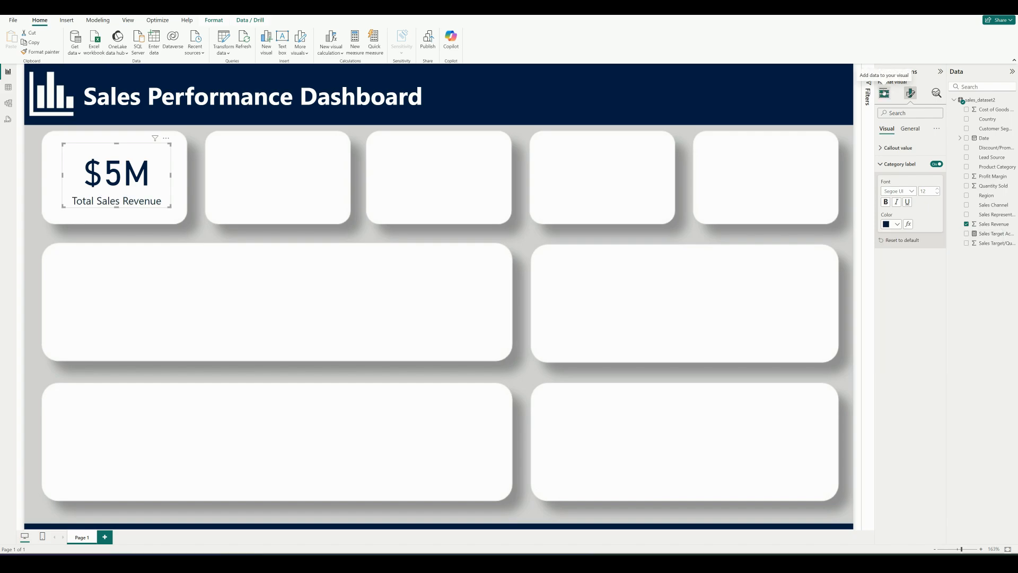
Duplicate the Total Sales Revenue card four times and place one copy in each remaining box of the upper row
left_click(884, 92)
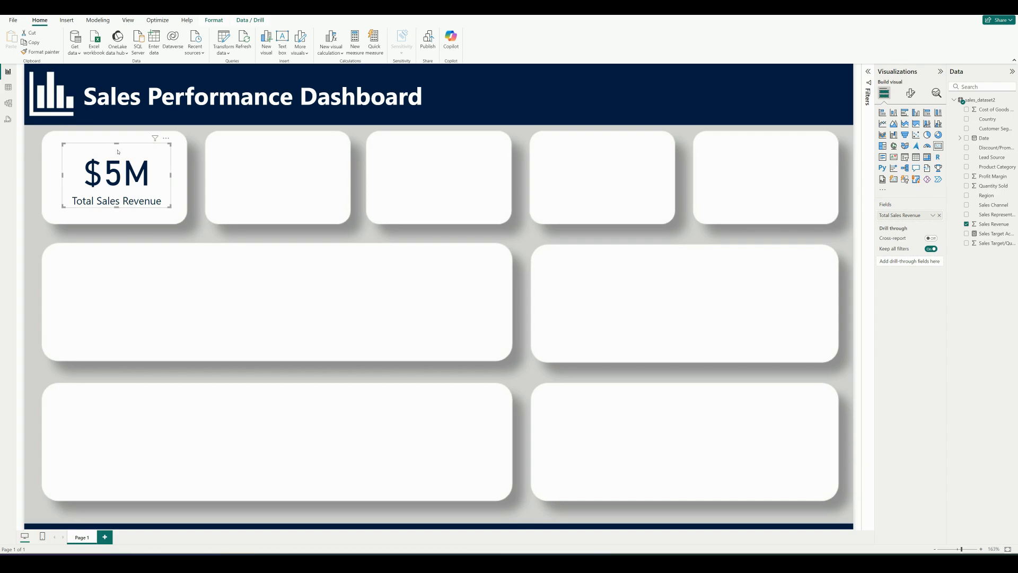
key("ctrl+x")
key("ctrl+v")
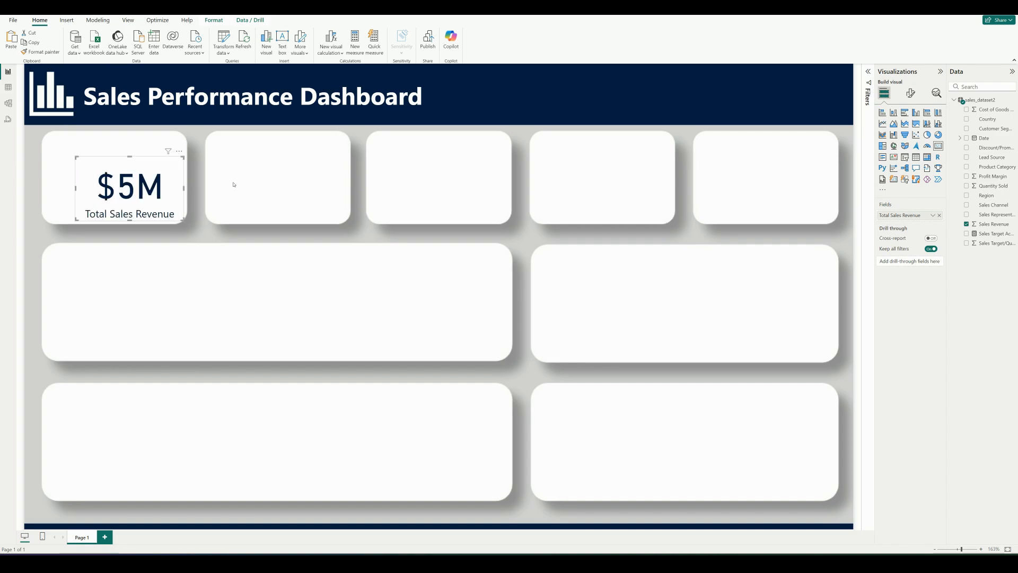
key("ctrl+v")
left_click_drag(163, 173, 787, 150)
left_click_drag(145, 170, 611, 151)
left_click_drag(130, 171, 284, 158)
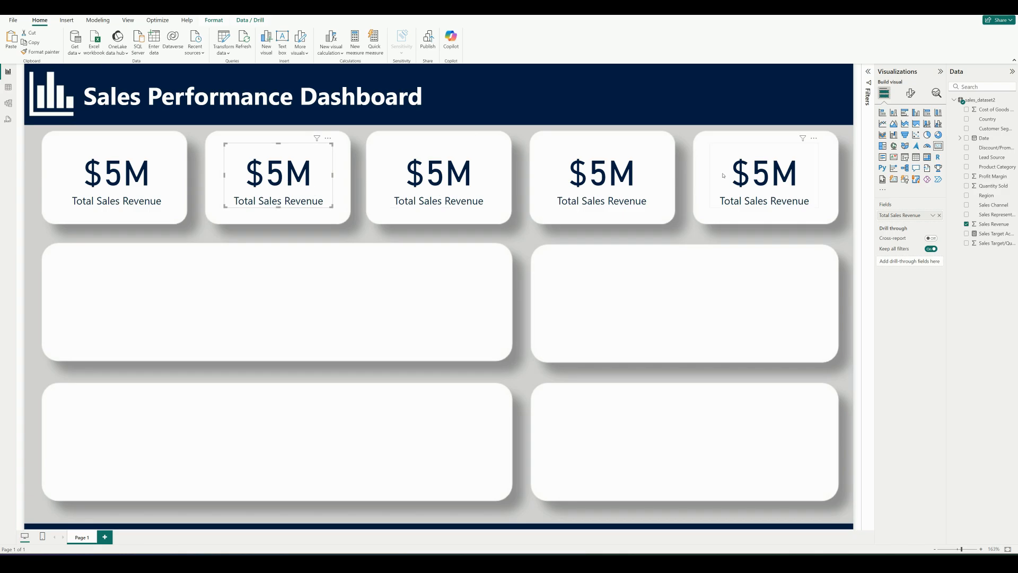
Replace the second card's field with Profit Margin and rename it Total Profit
left_click(940, 216)
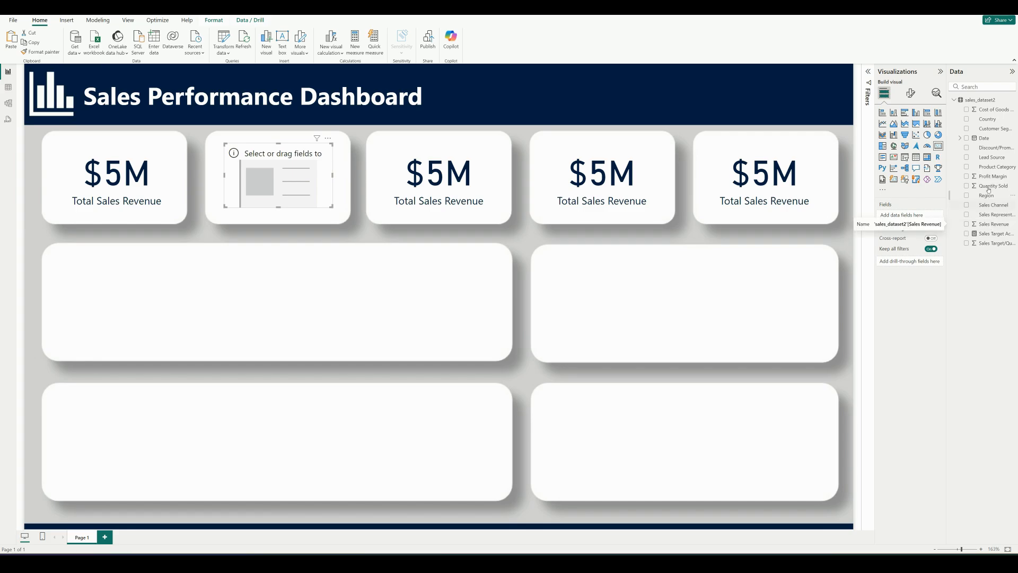
left_click_drag(994, 178, 914, 218)
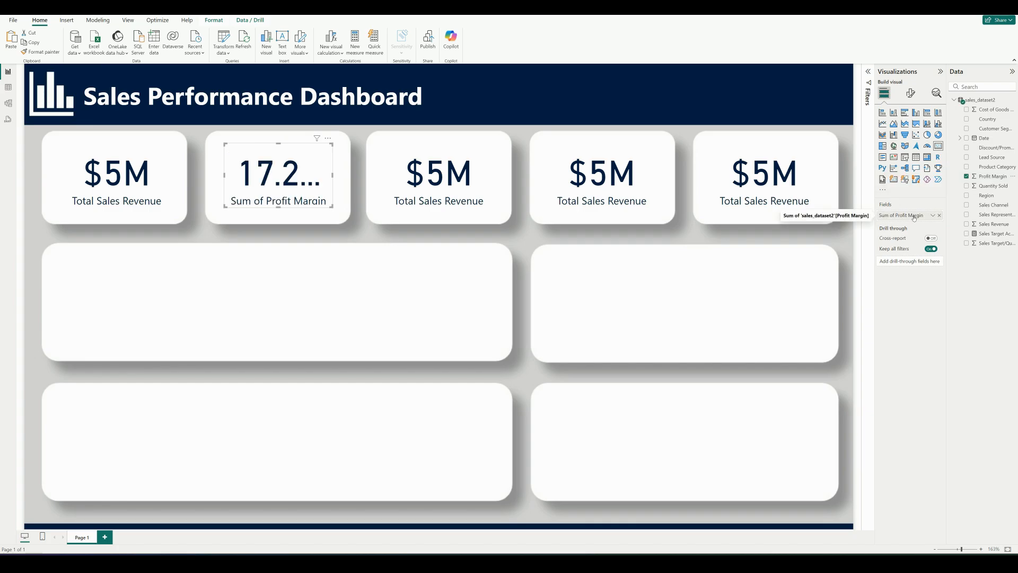
double_click(895, 214)
key("BackSpace")
key("BackSpace")
key("BackSpace")
left_click(896, 215)
key("BackSpace")
key("BackSpace")
key("BackSpace")
key("BackSpace")
key("BackSpace")
key("BackSpace")
key("BackSpace")
type("Total")
key("Return")
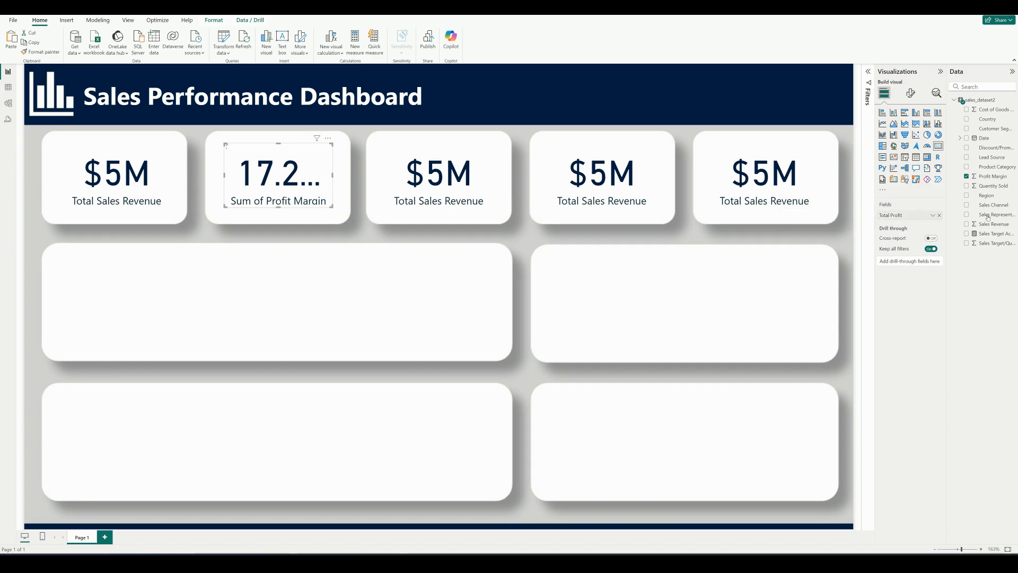
Format the Profit Margin column as currency with 0 decimal places
left_click(992, 176)
left_click(169, 37)
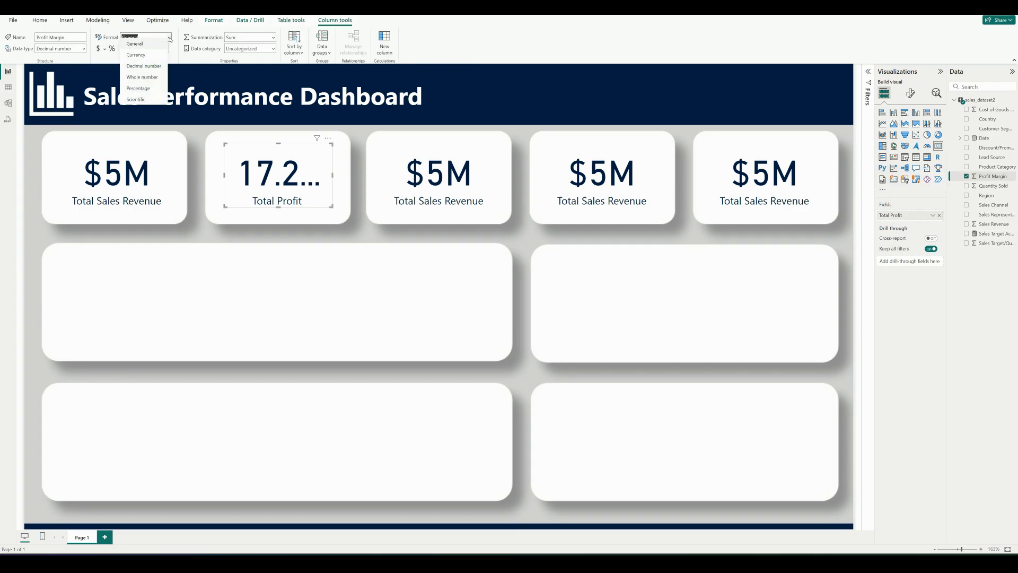
left_click(162, 59)
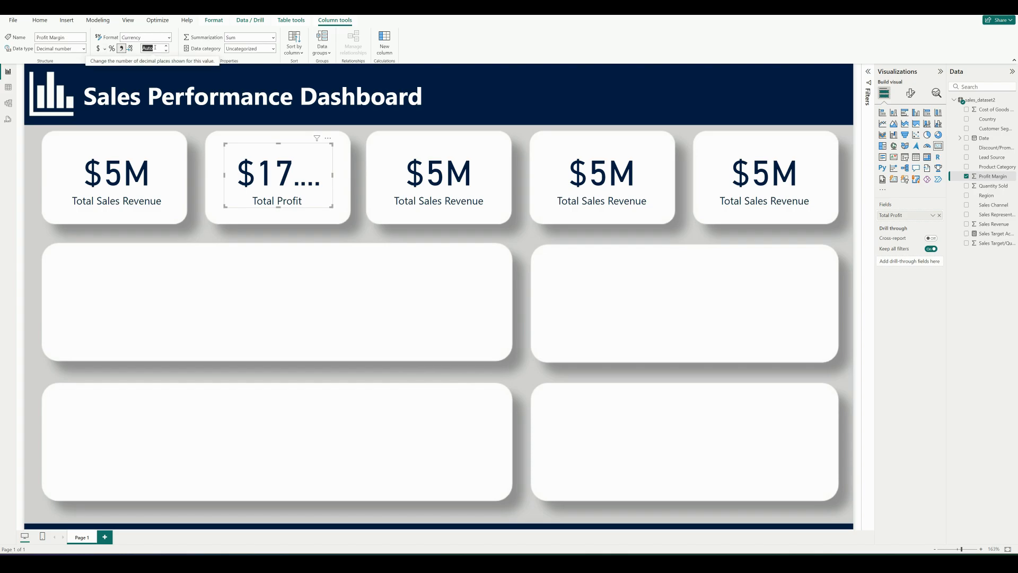
type("0")
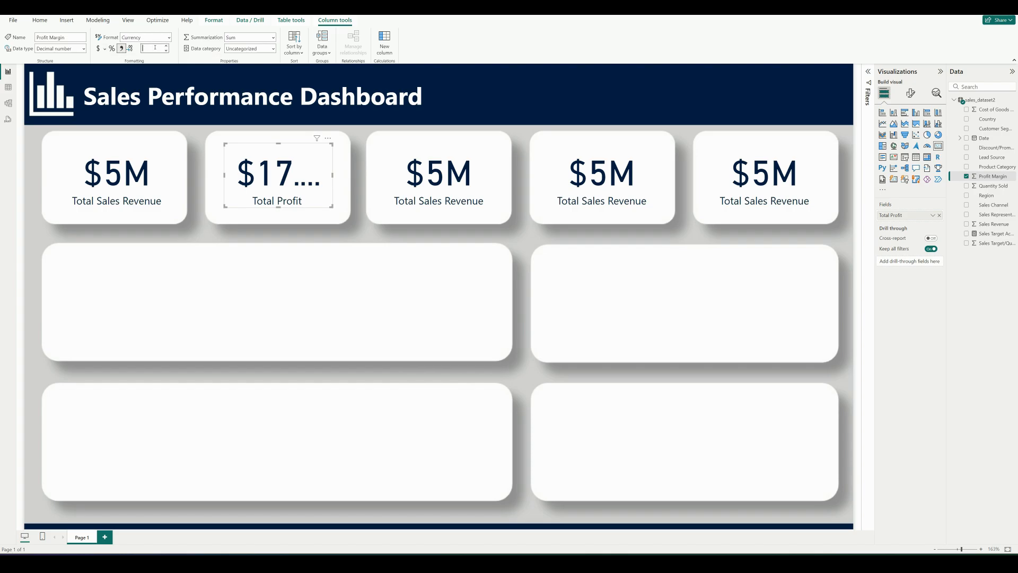
key("Return")
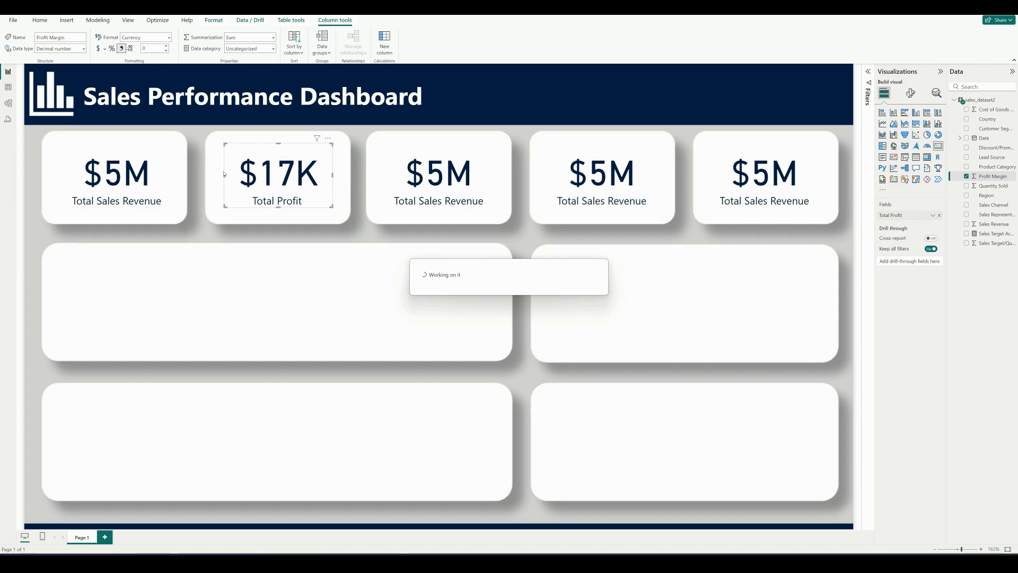
Replace the third card's Total Sales Revenue field with the Sales Target Achievement measure
left_click(460, 154)
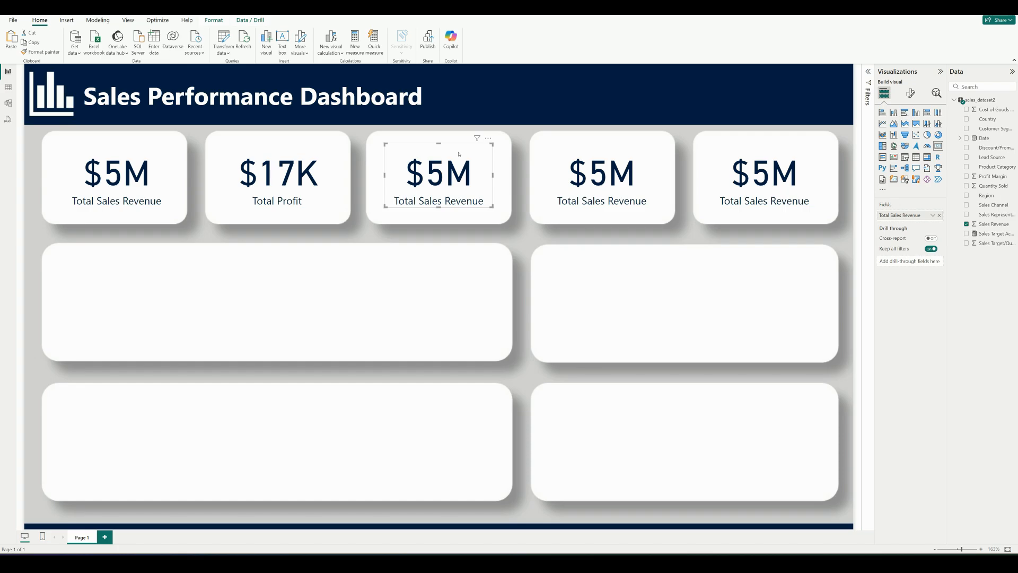
left_click(939, 215)
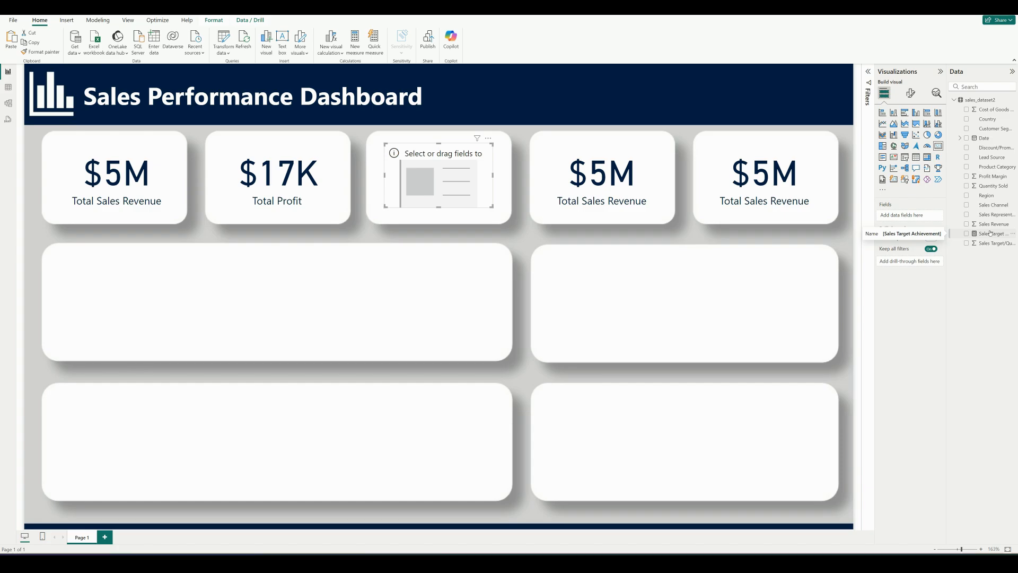
left_click_drag(989, 233, 917, 216)
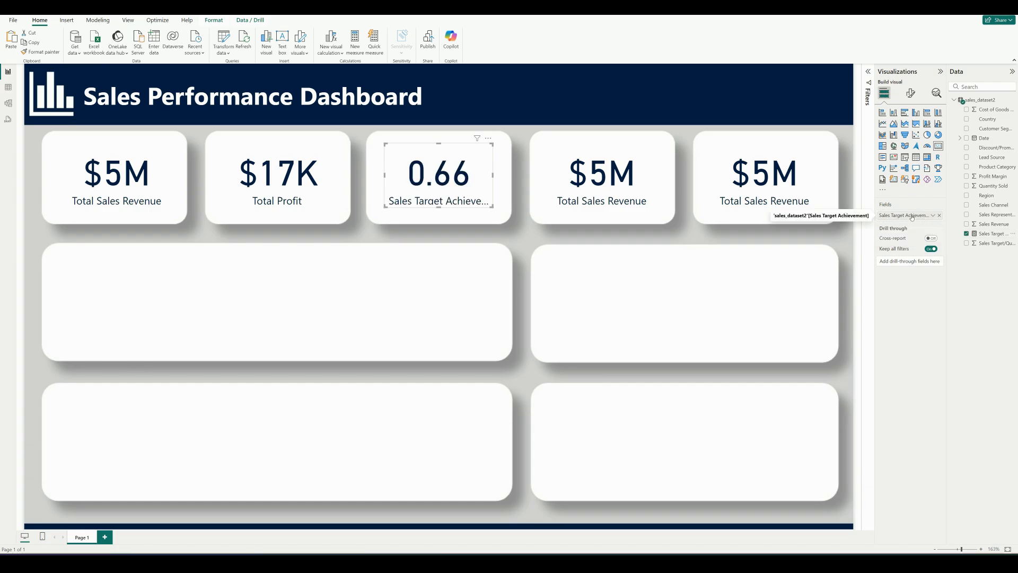
Format the Sales Target Achievement measure as a percentage with 0 decimal places and rename it Sales Target Achieved on the card
left_click(991, 233)
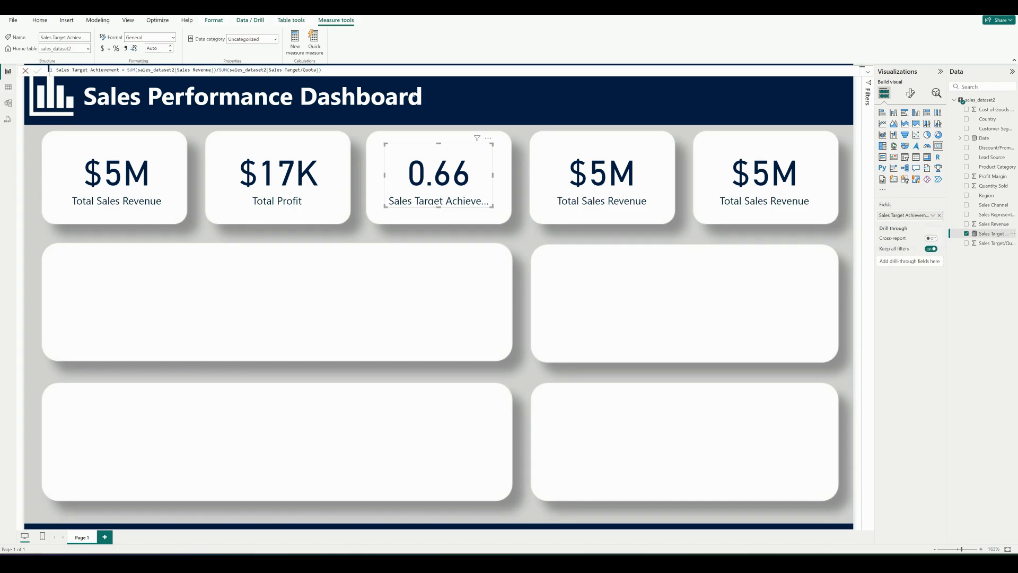
left_click(174, 38)
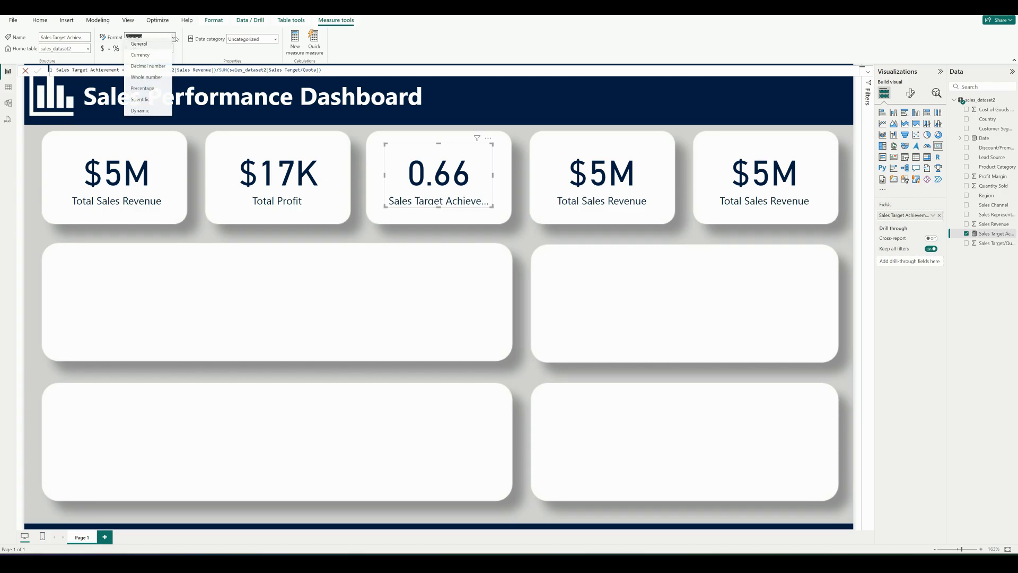
left_click(151, 92)
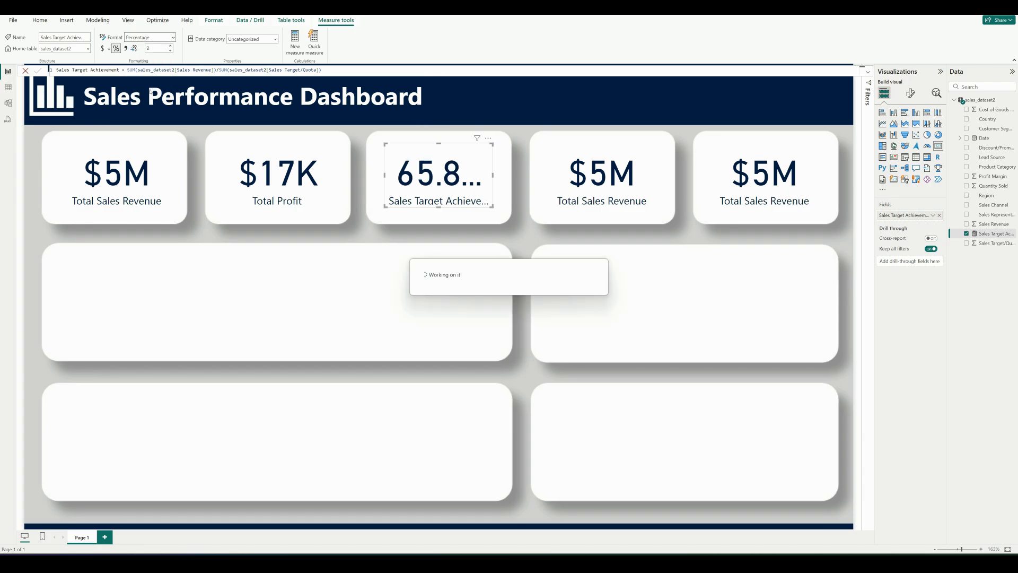
left_click(155, 47)
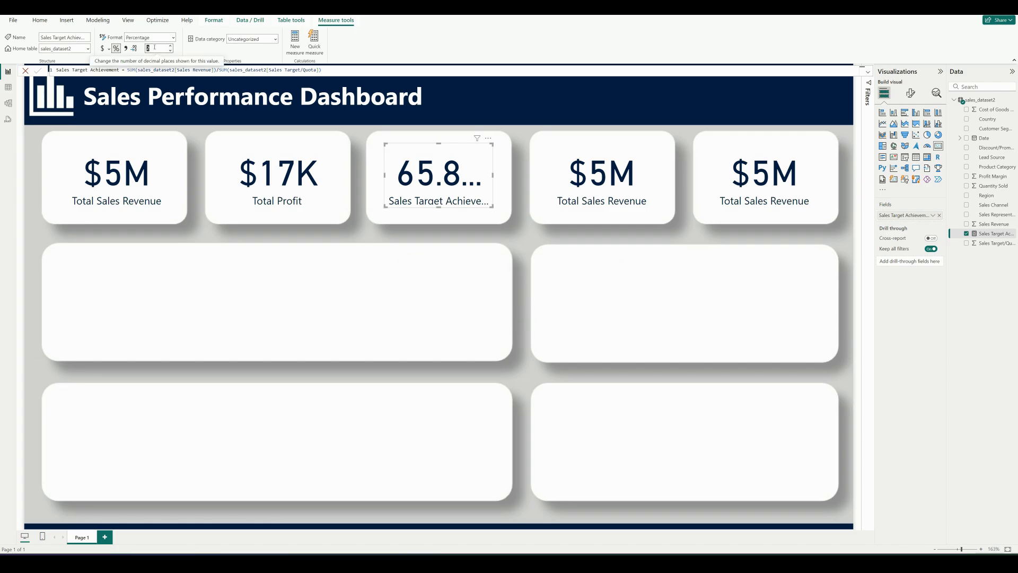
left_click(180, 53)
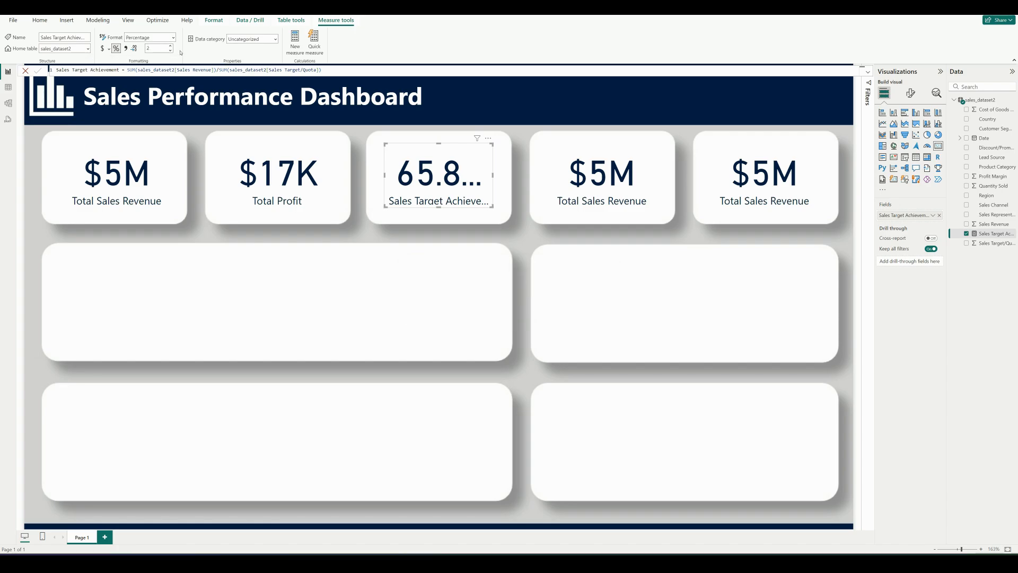
double_click(151, 49)
type("0")
key("Return")
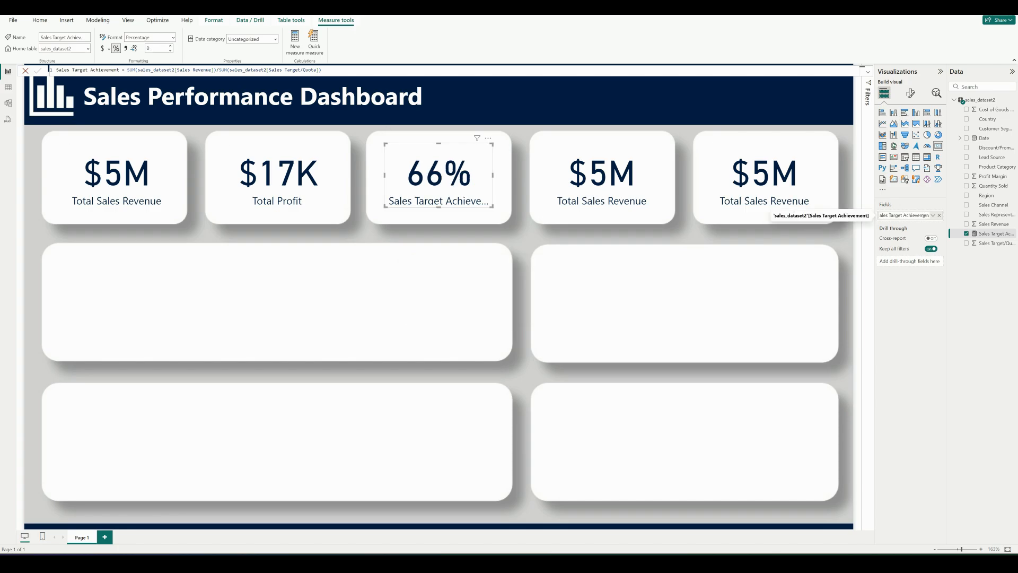
type("d")
key("Return")
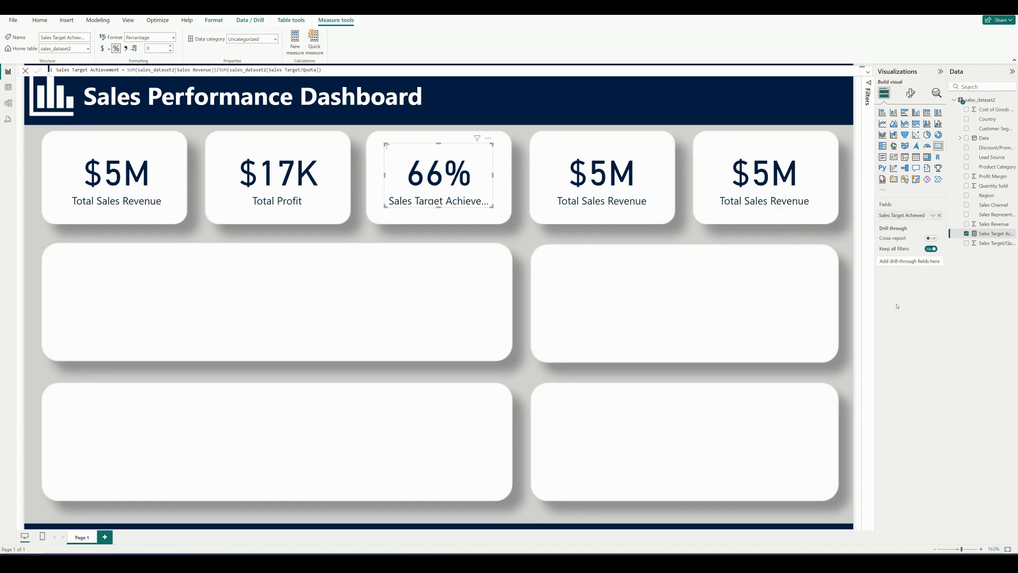
Replace the fourth card's field with Quantity Sold and rename it Total Units Sold
left_click(622, 153)
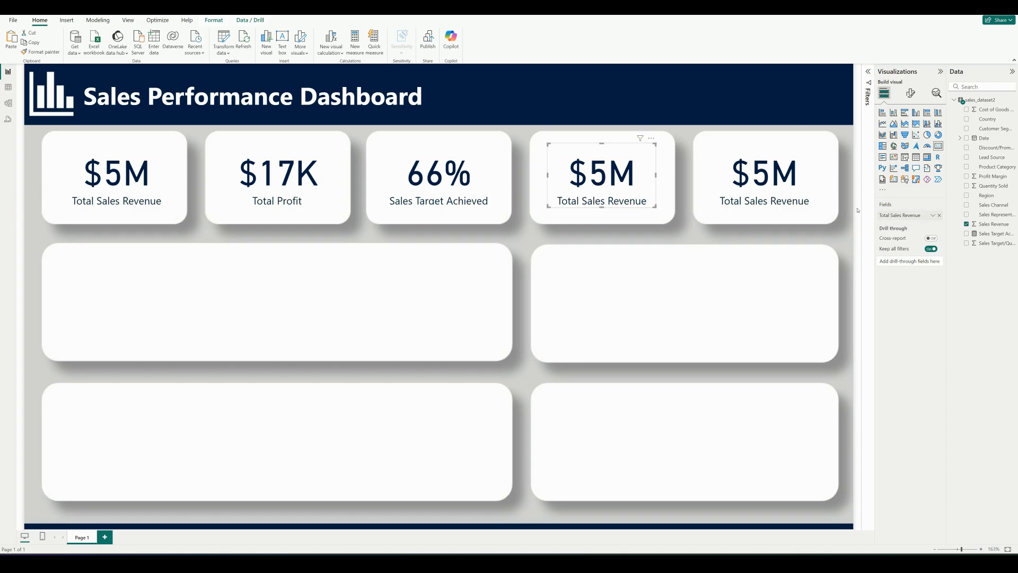
left_click(939, 217)
left_click_drag(989, 185, 913, 218)
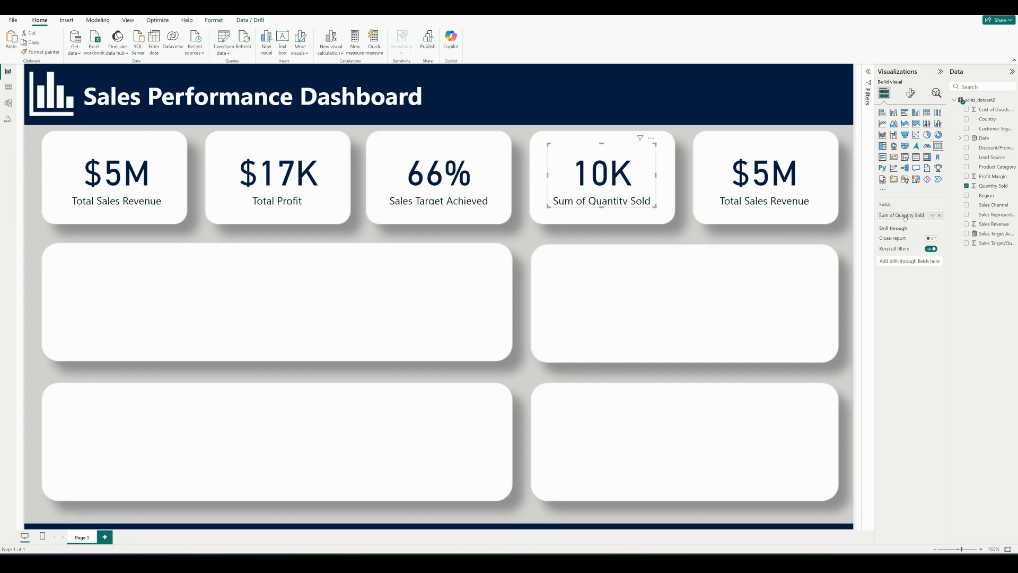
double_click(914, 215)
key("ctrl+BackSpace")
key("ctrl+BackSpace")
key("ctrl+BackSpace")
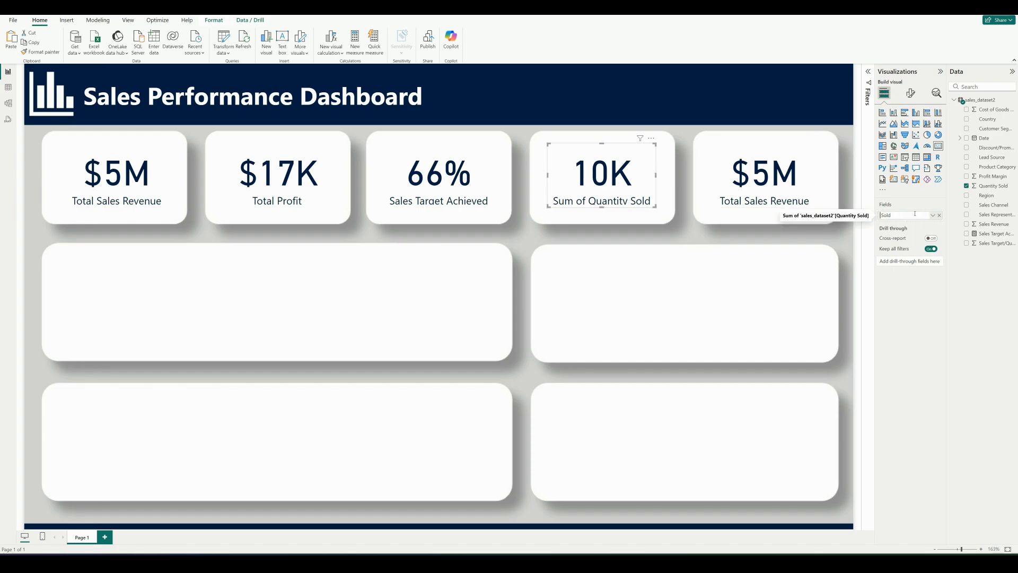
type("Total Units")
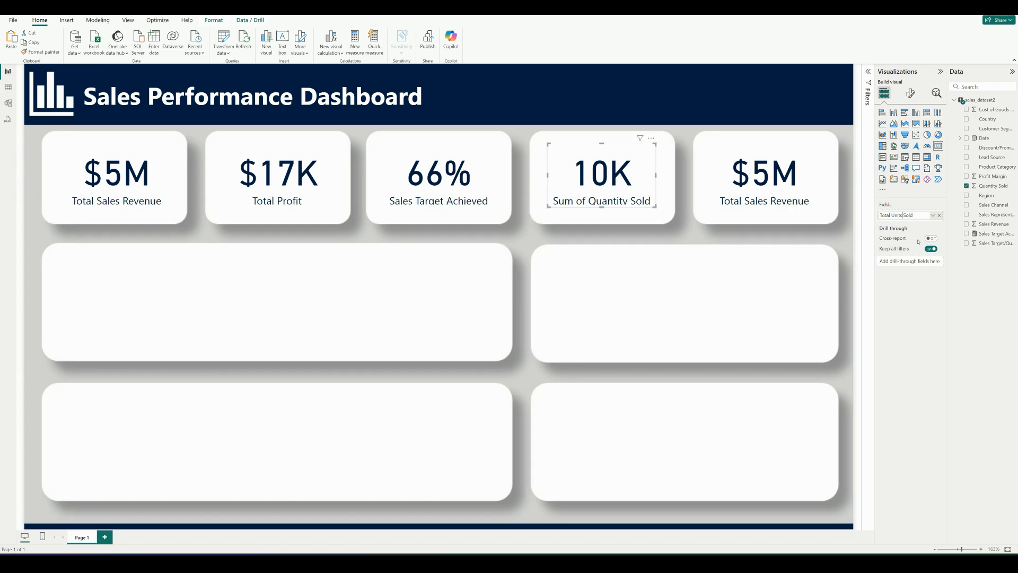
Switch the fifth card's Sales Revenue aggregation to Count and rename the field Number of Sales
left_click(796, 185)
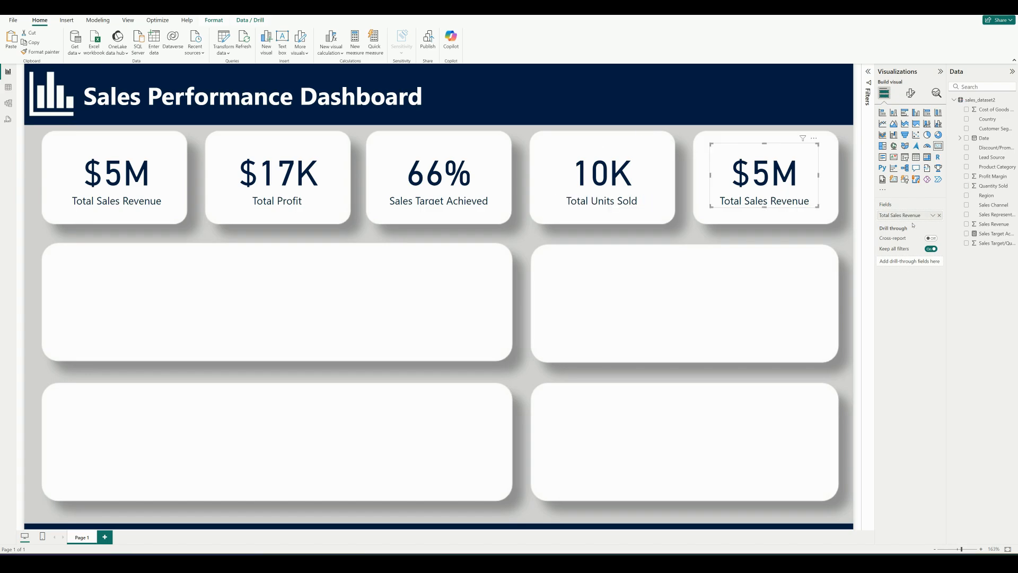
right_click(914, 216)
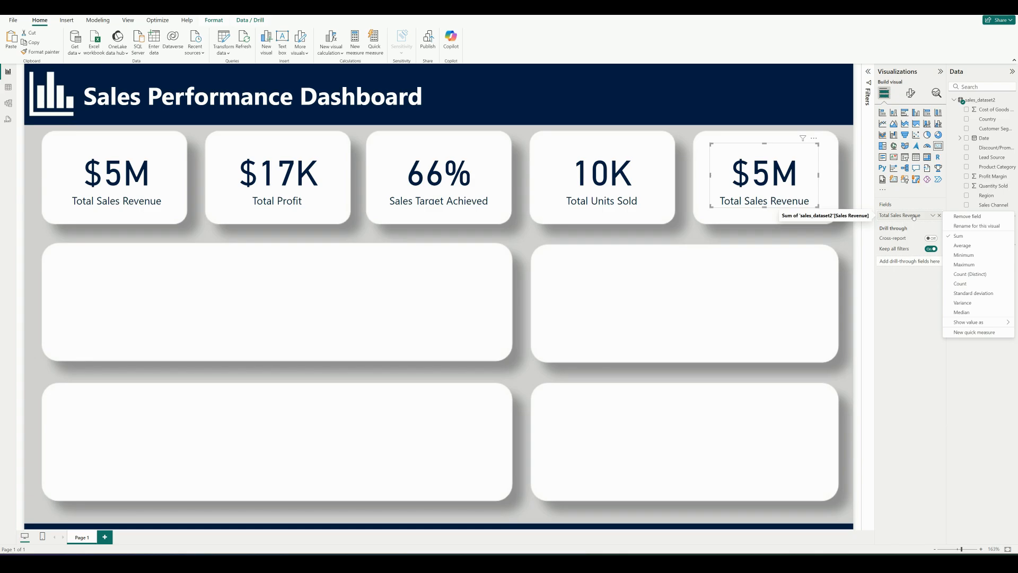
left_click(966, 283)
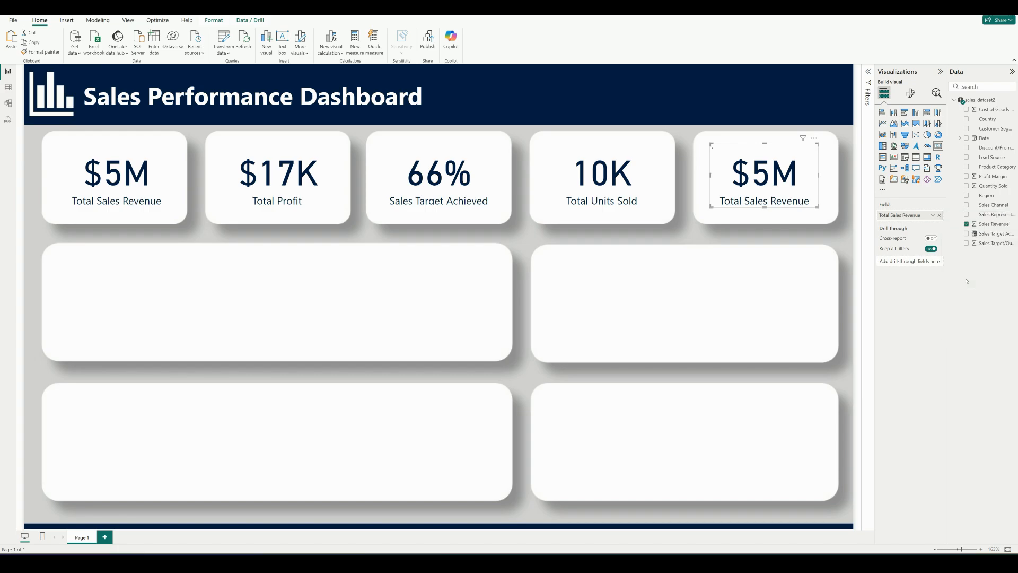
double_click(907, 216)
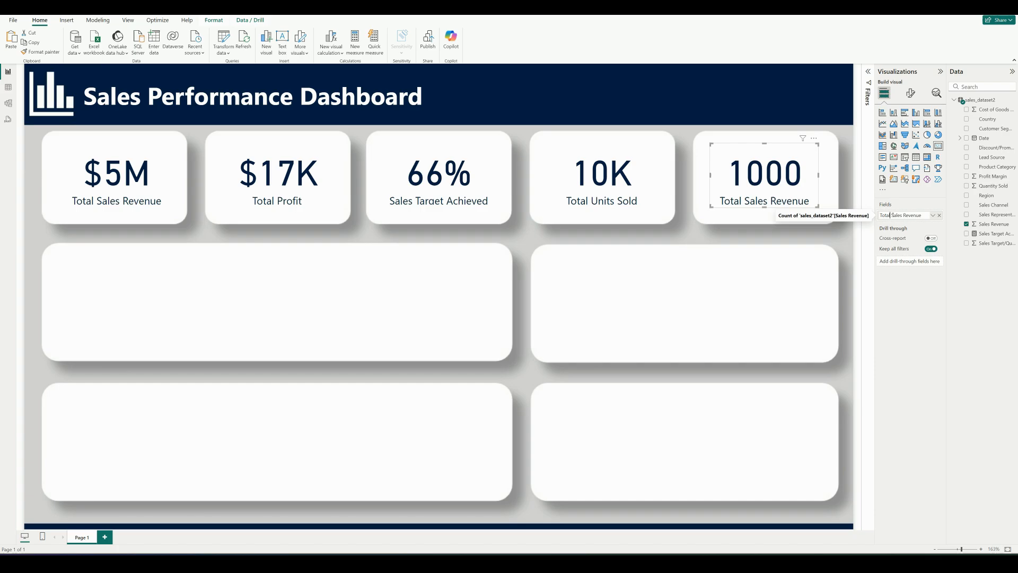
key("BackSpace")
key("BackSpace")
key("BackSpace")
key("BackSpace")
key("BackSpace")
key("BackSpace")
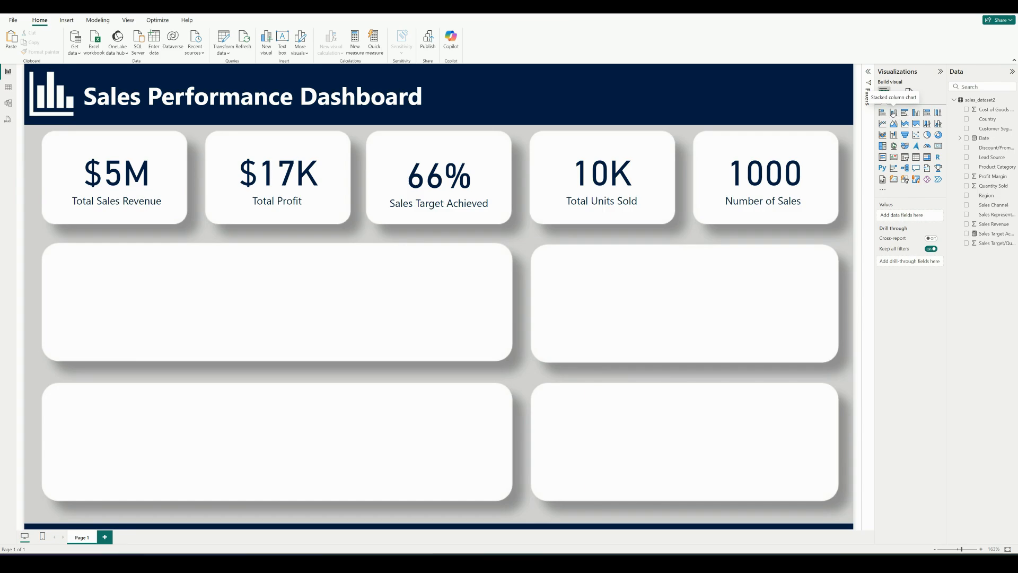
Add a stacked column chart in the wide middle-row box with Month on the X-axis and Sales Revenue on the Y-axis
left_click(894, 112)
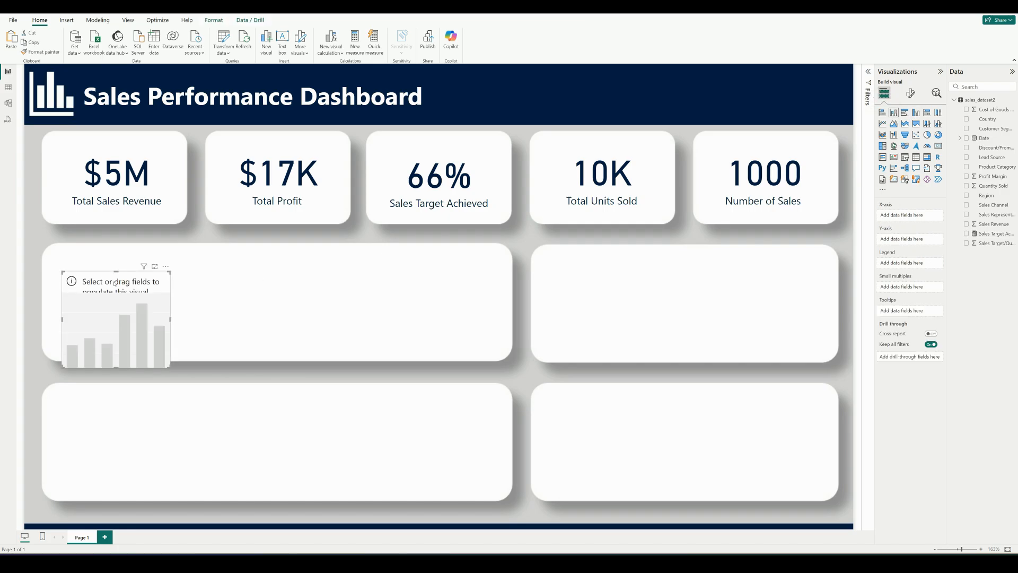
left_click_drag(115, 283, 140, 269)
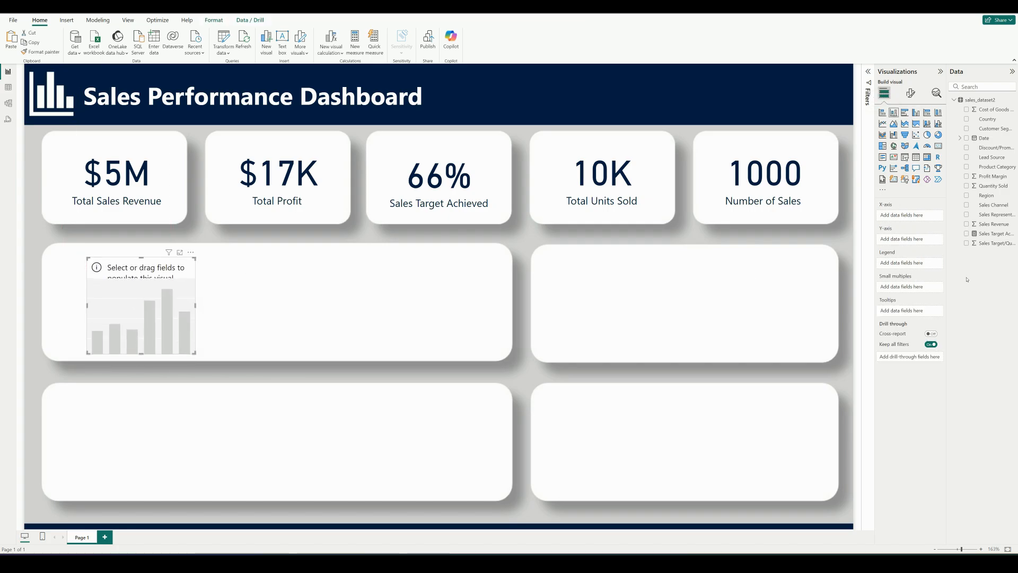
left_click(961, 138)
left_click(965, 147)
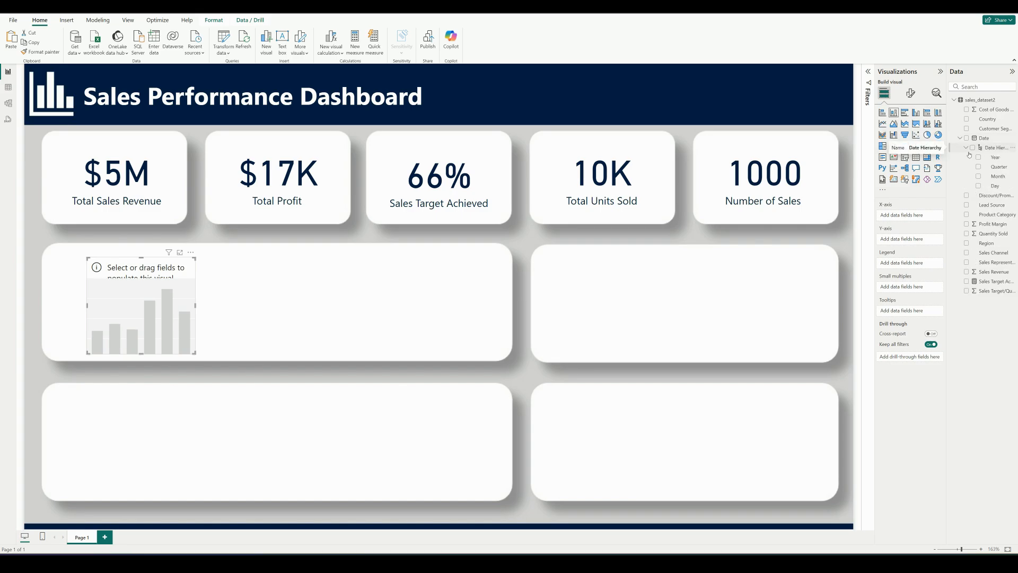
left_click_drag(999, 176, 910, 217)
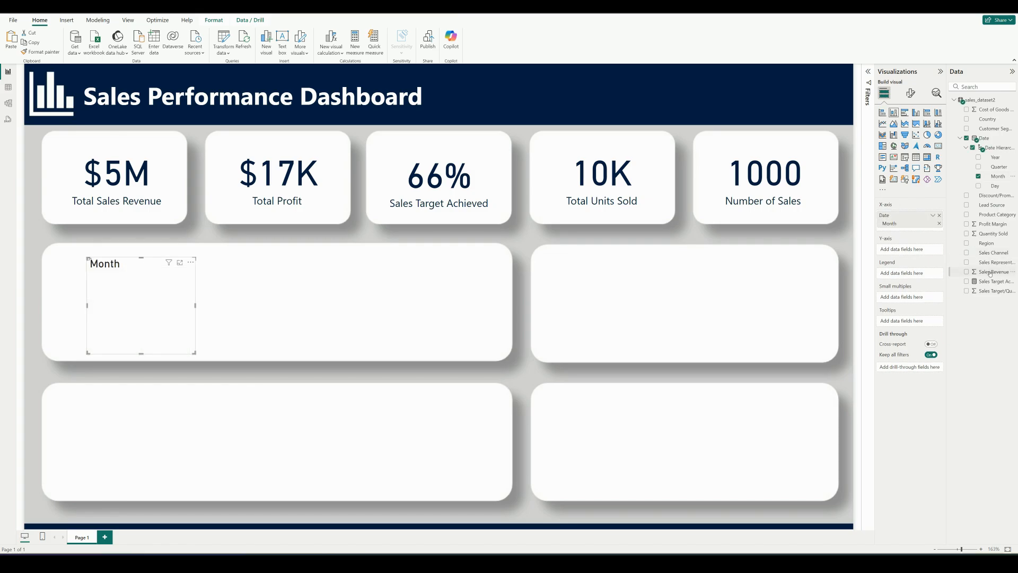
left_click_drag(990, 273, 915, 250)
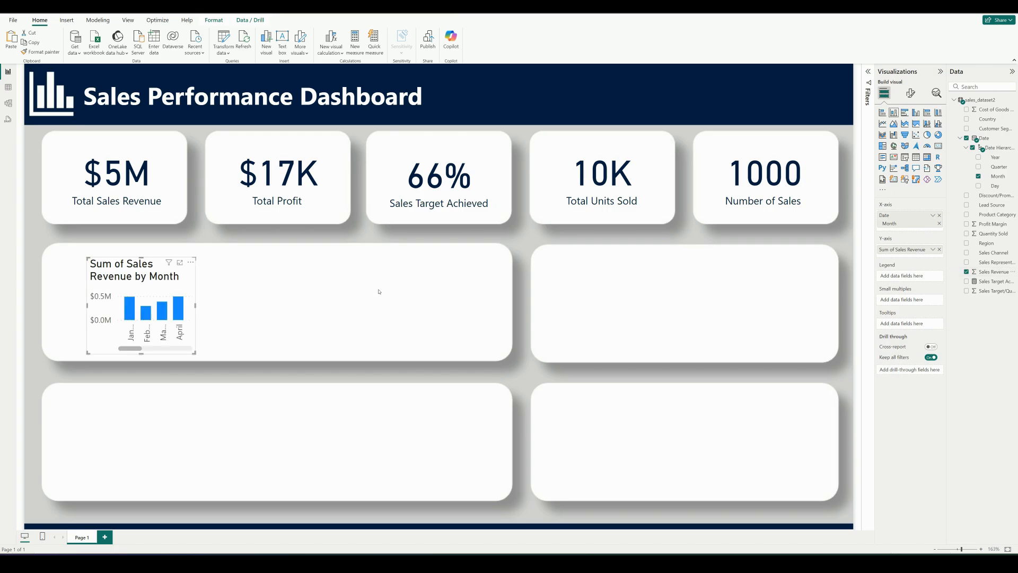
Enlarge and position the Sales Revenue by Month chart so it fills the wide middle-row box
left_click_drag(355, 313, 501, 305)
left_click_drag(85, 306, 46, 305)
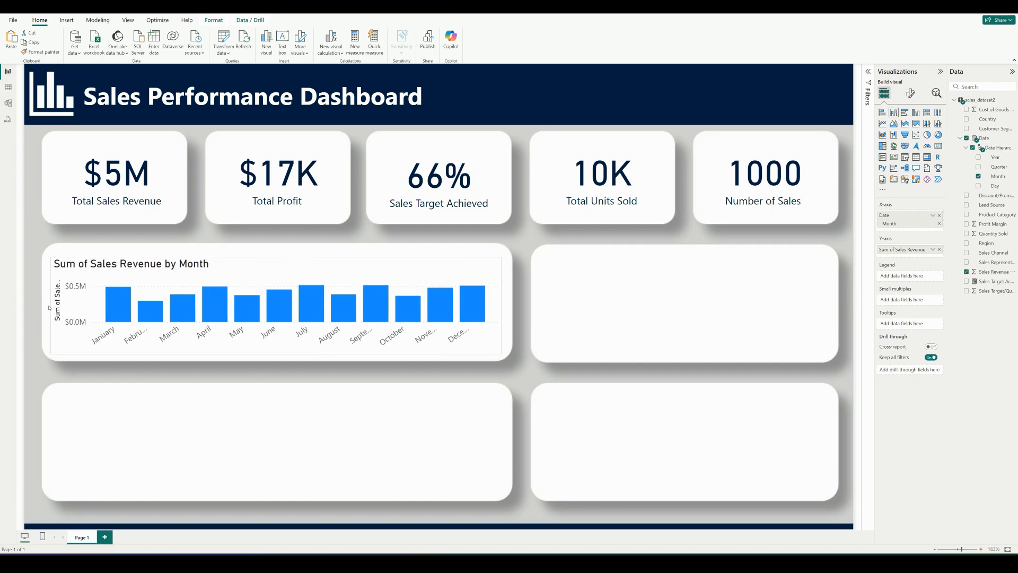
left_click_drag(273, 259, 273, 249)
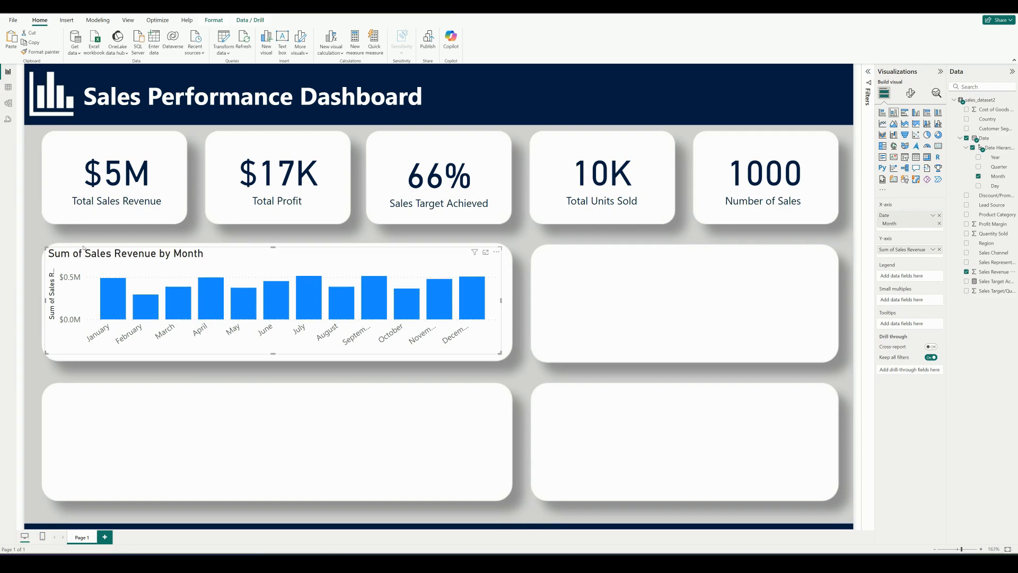
left_click(209, 349)
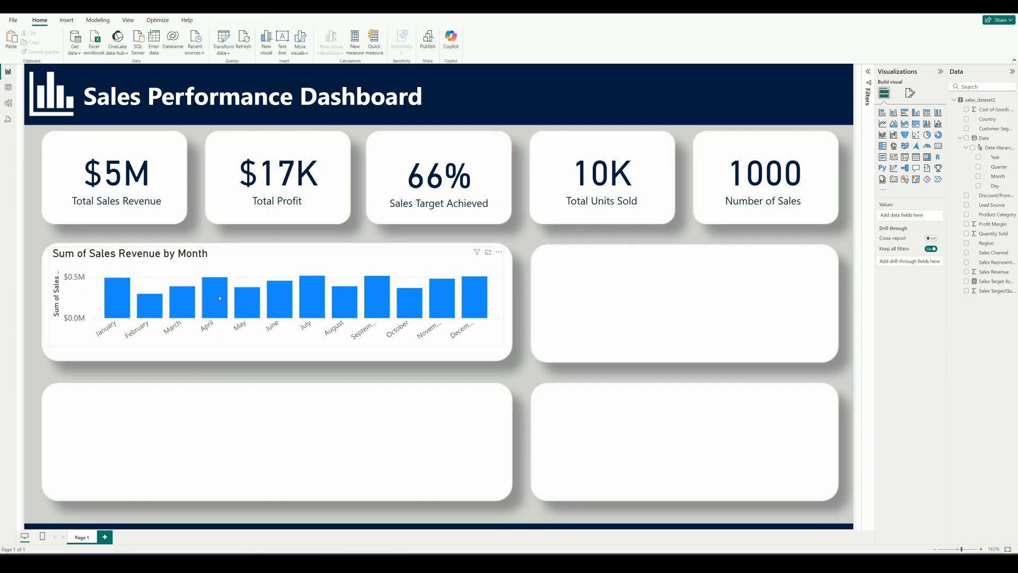
Turn off the Y-axis title of the Sales Revenue by Month column chart
mouse_move(219, 298)
left_click(910, 95)
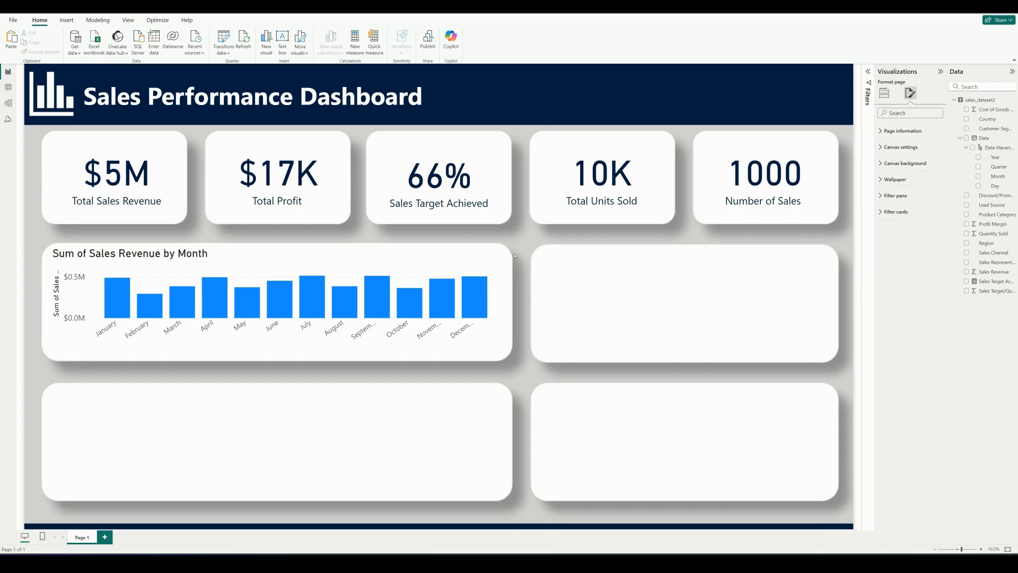
left_click(439, 259)
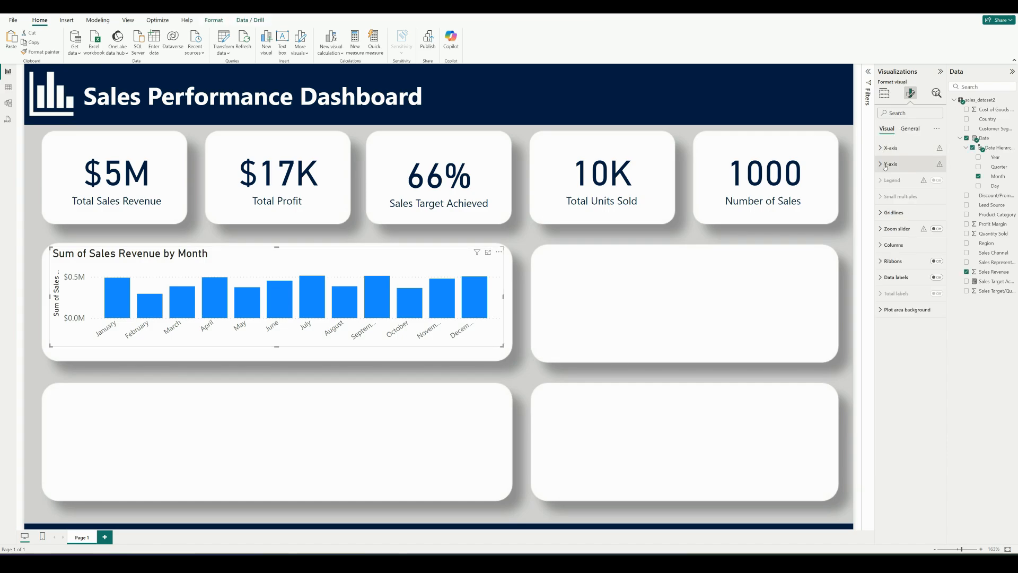
left_click(885, 165)
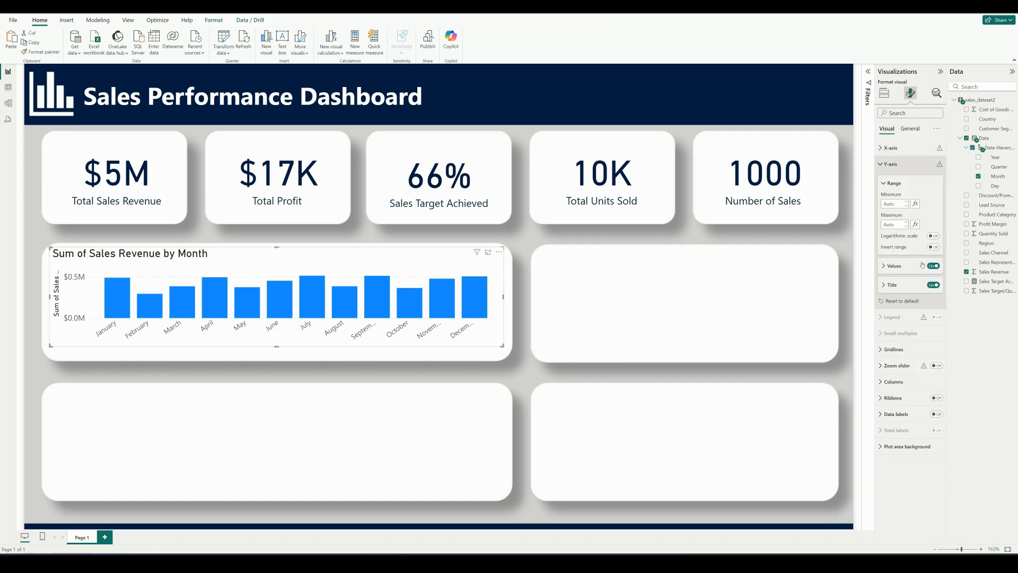
left_click(932, 286)
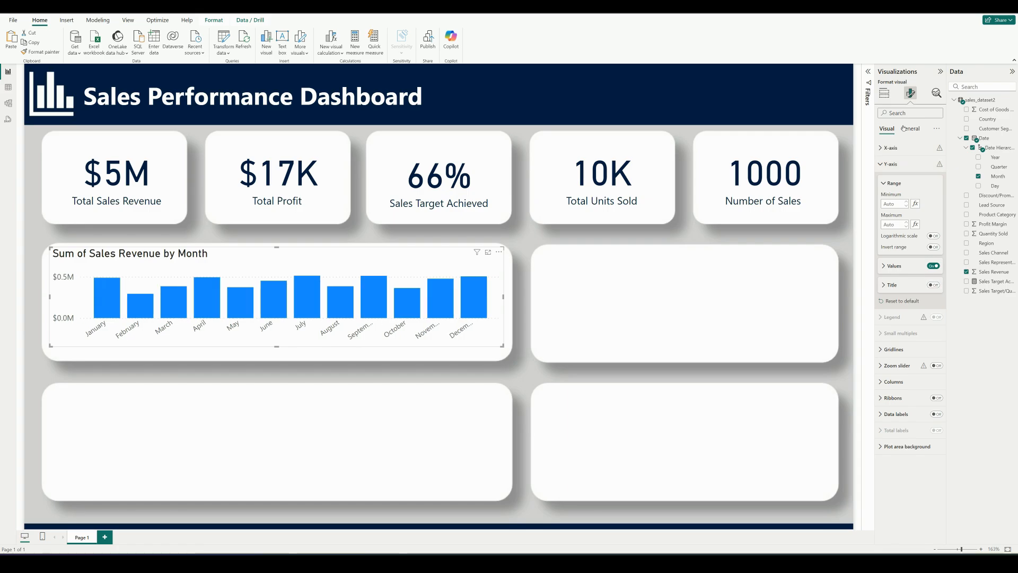
Shorten the column chart's title to "Sales Revenue by Month"
left_click(903, 129)
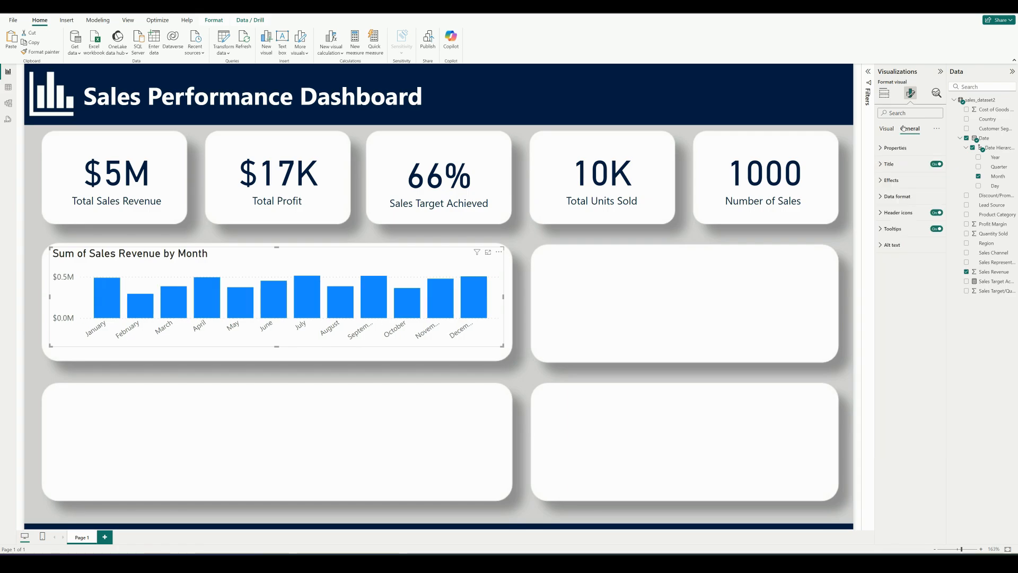
left_click(882, 149)
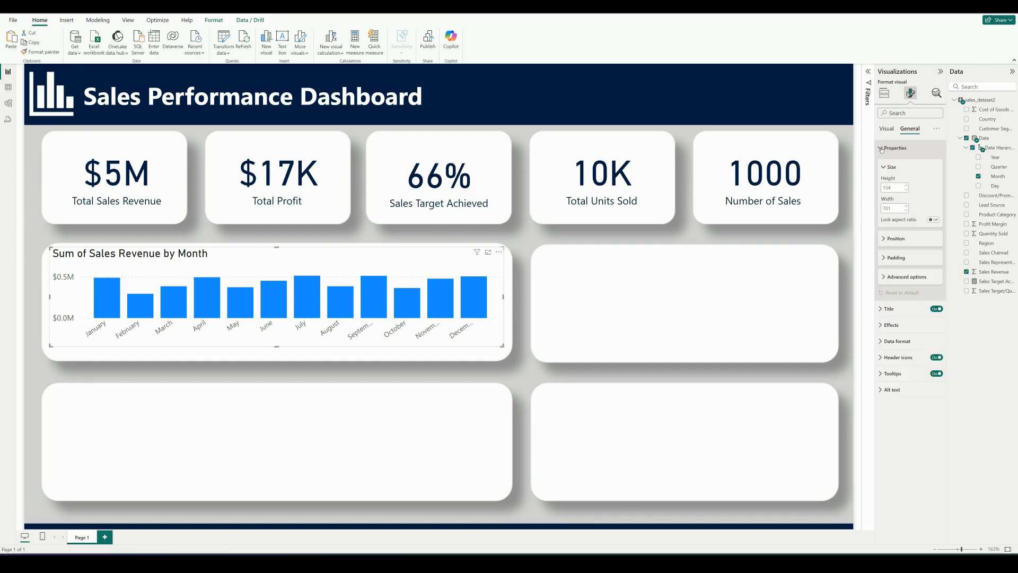
left_click(882, 149)
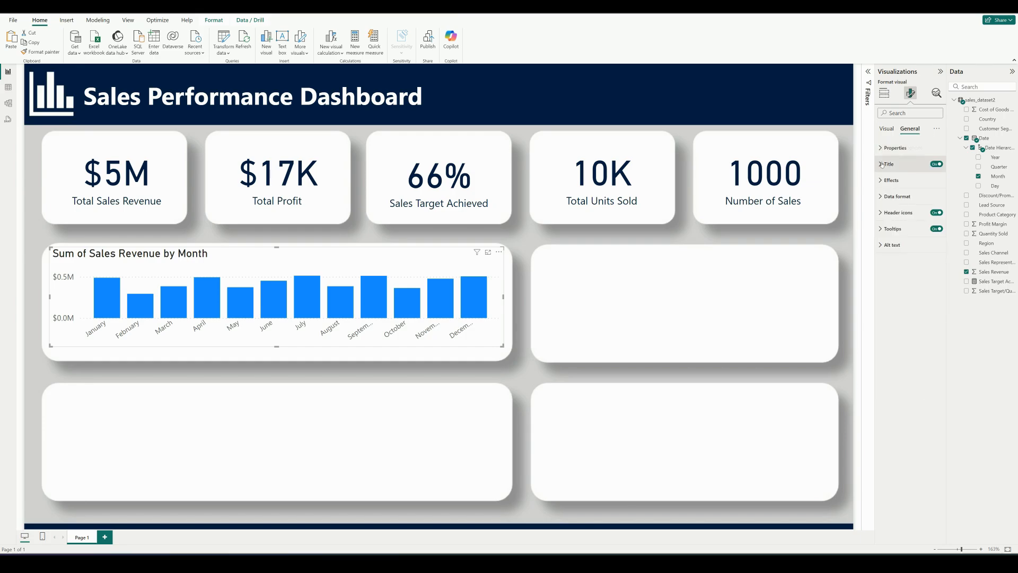
left_click(882, 164)
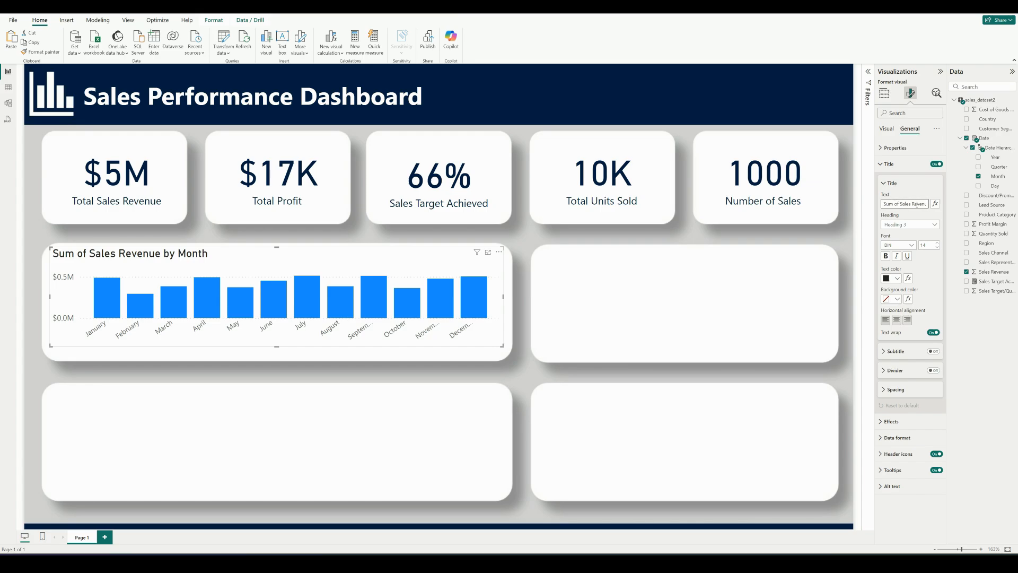
left_click(900, 204)
key("BackSpace")
key("BackSpace")
key("BackSpace")
key("BackSpace")
key("BackSpace")
key("BackSpace")
key("BackSpace")
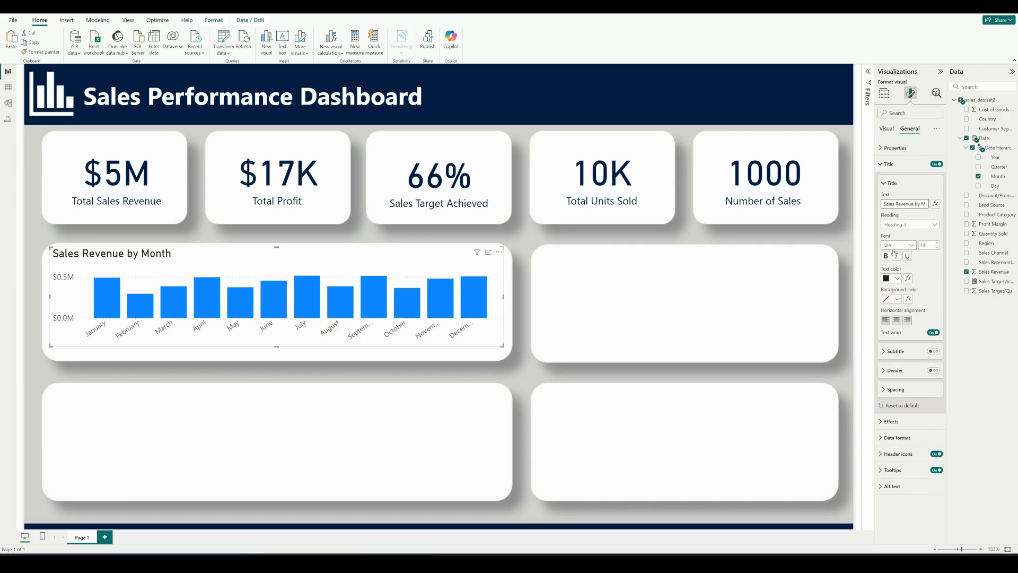
Set the column chart's title text color to the custom hex value #041E42
left_click(896, 278)
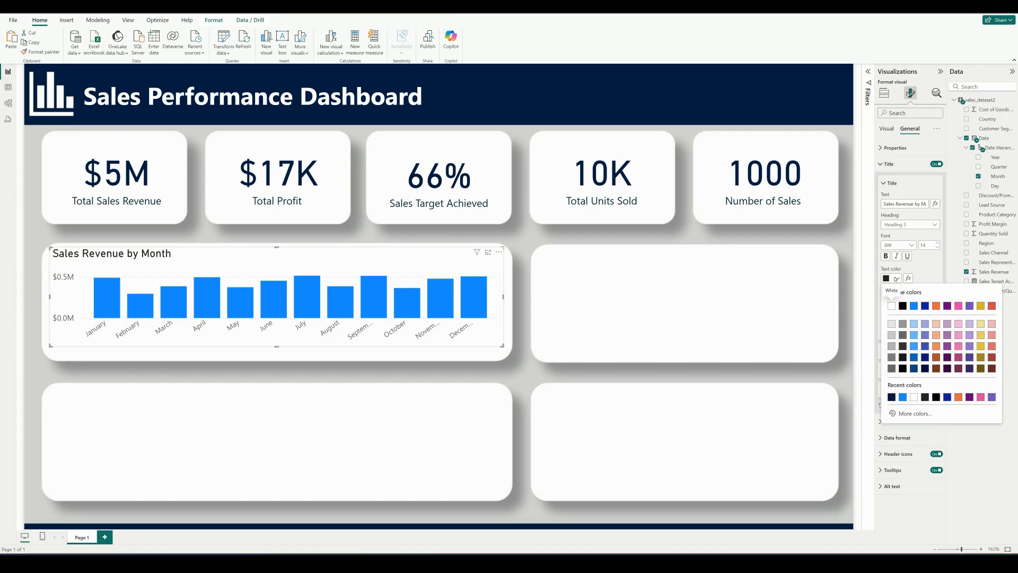
left_click(908, 415)
key("BackSpace")
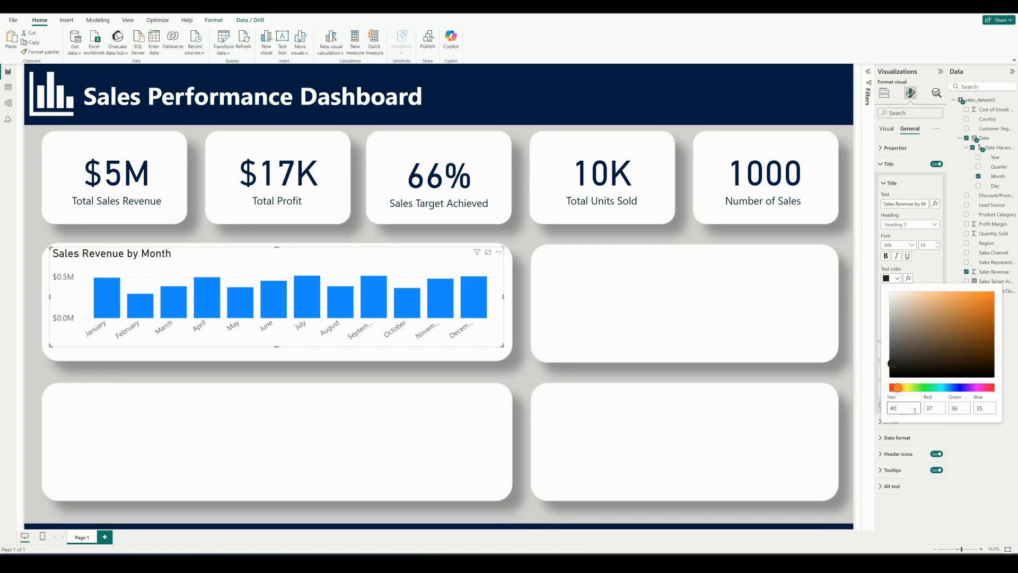
type("#041E42")
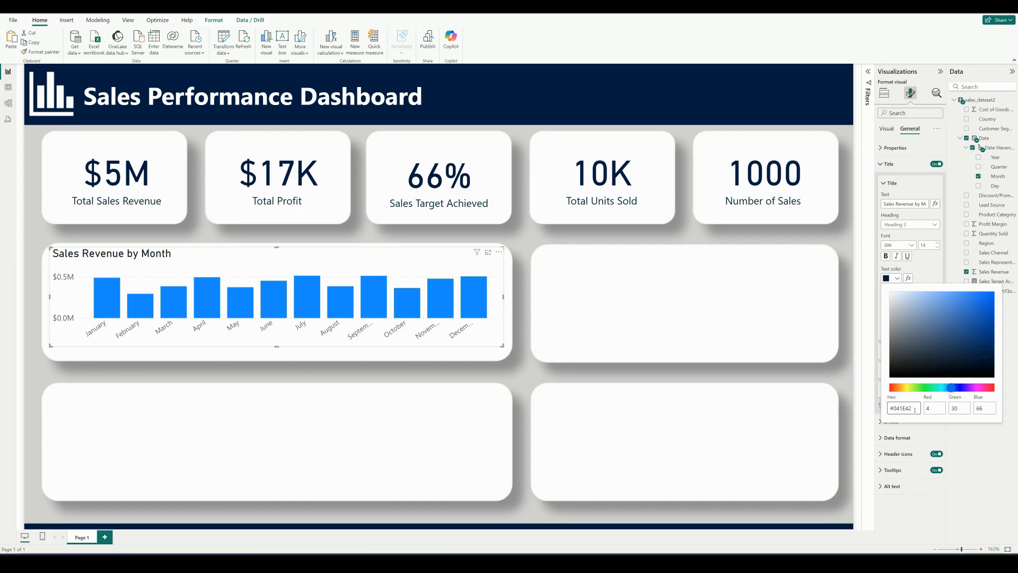
Recolor all columns of the Sales Revenue by Month chart with the custom hex color #041E42
left_click(887, 128)
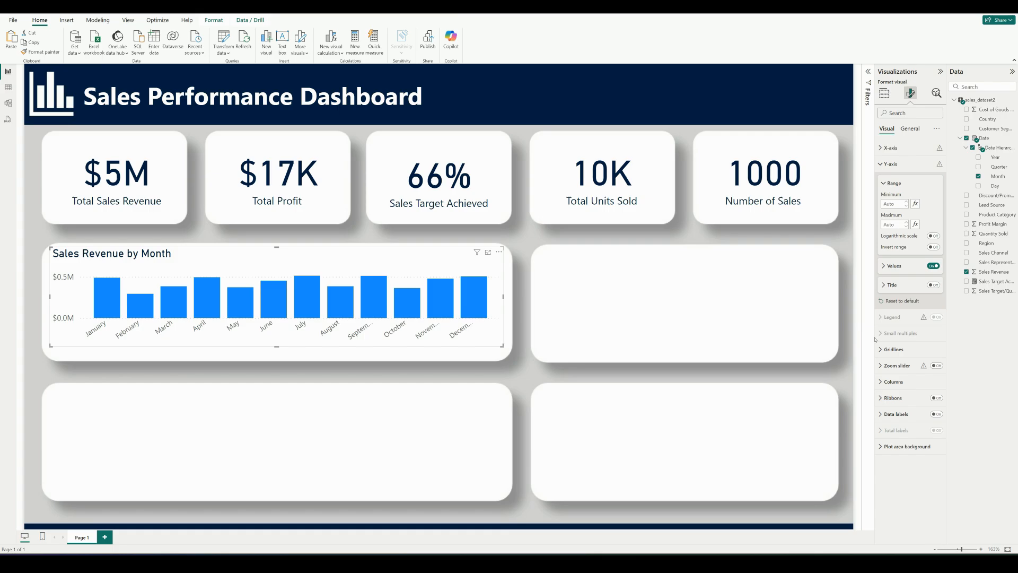
left_click(886, 383)
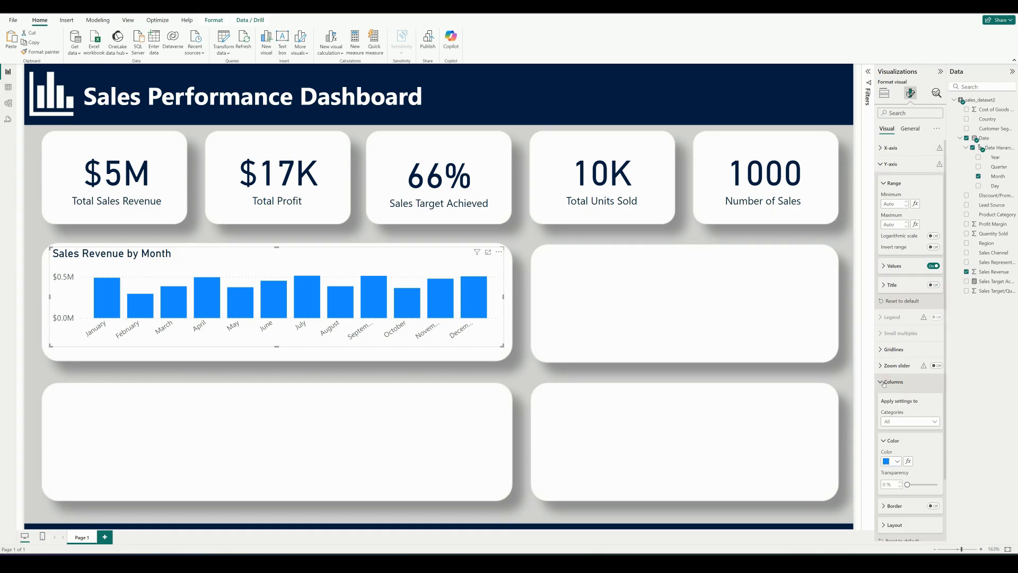
scroll(923, 406, "down", 1)
left_click(899, 389)
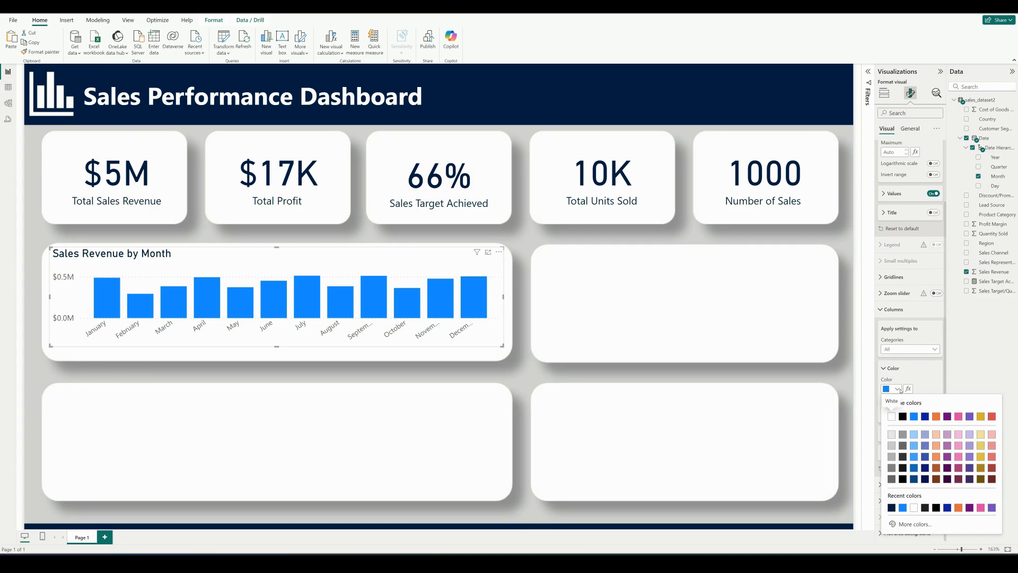
left_click(914, 525)
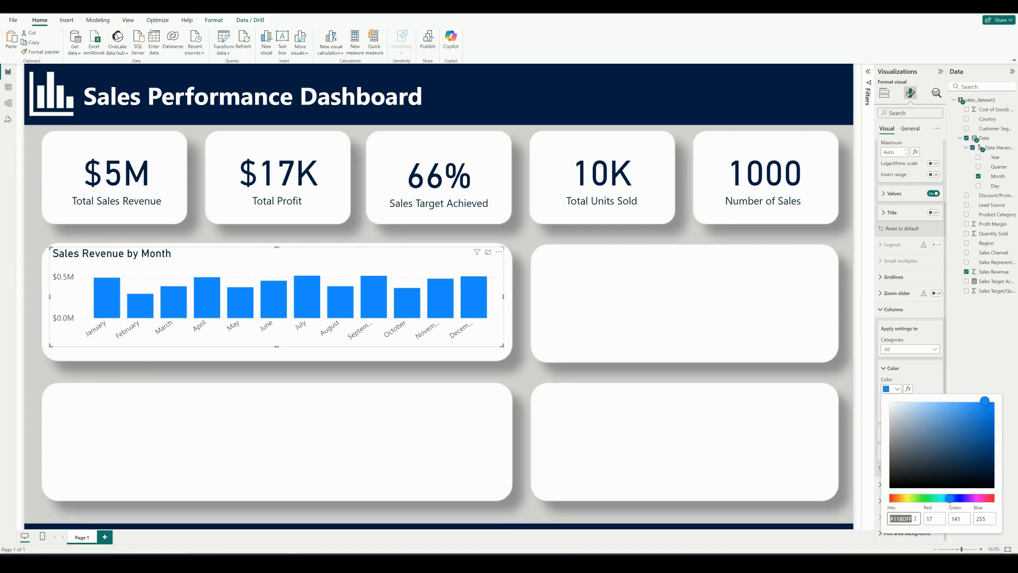
type("#041E42")
left_click(966, 381)
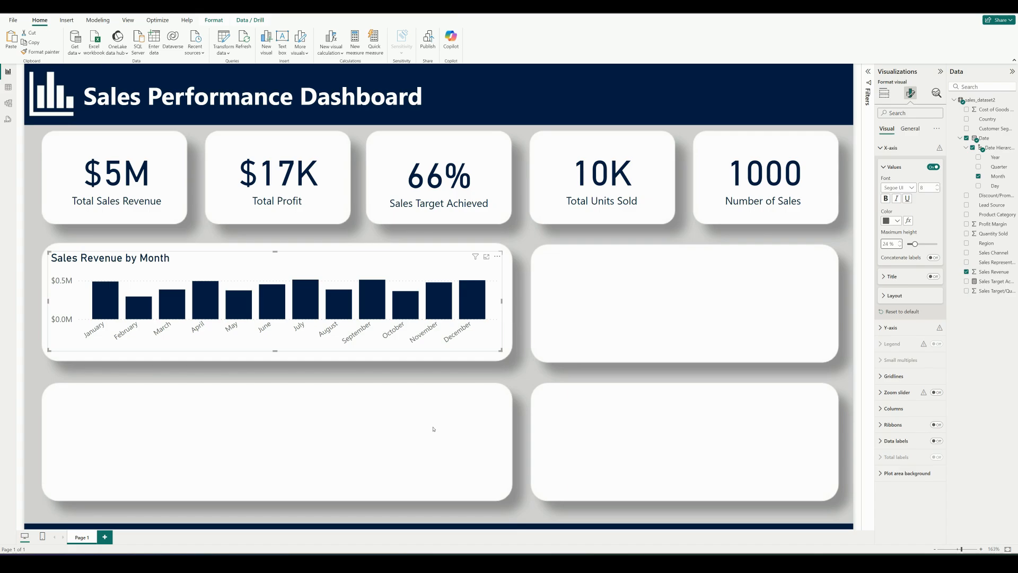
Add a stacked area chart in the wide bottom-row box with Day on the X-axis and Sales Revenue and Sales Target/Quota on the Y-axis
left_click(433, 429)
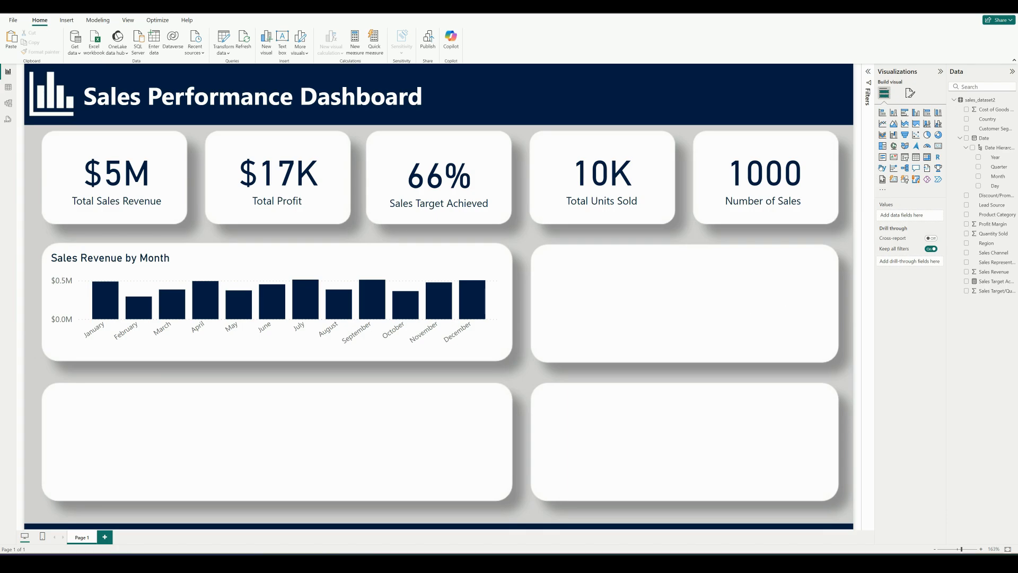
left_click(905, 124)
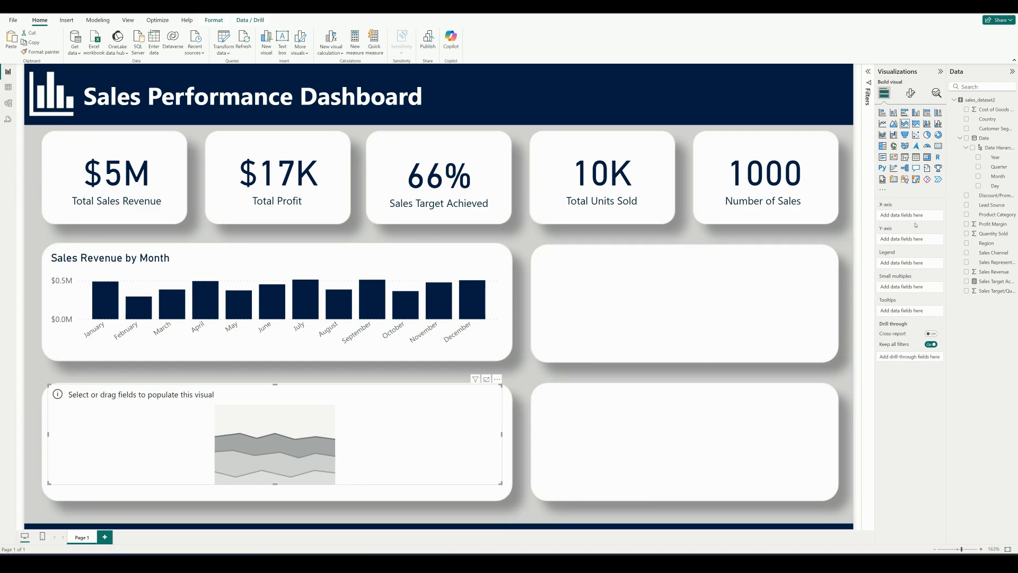
left_click_drag(995, 185, 906, 218)
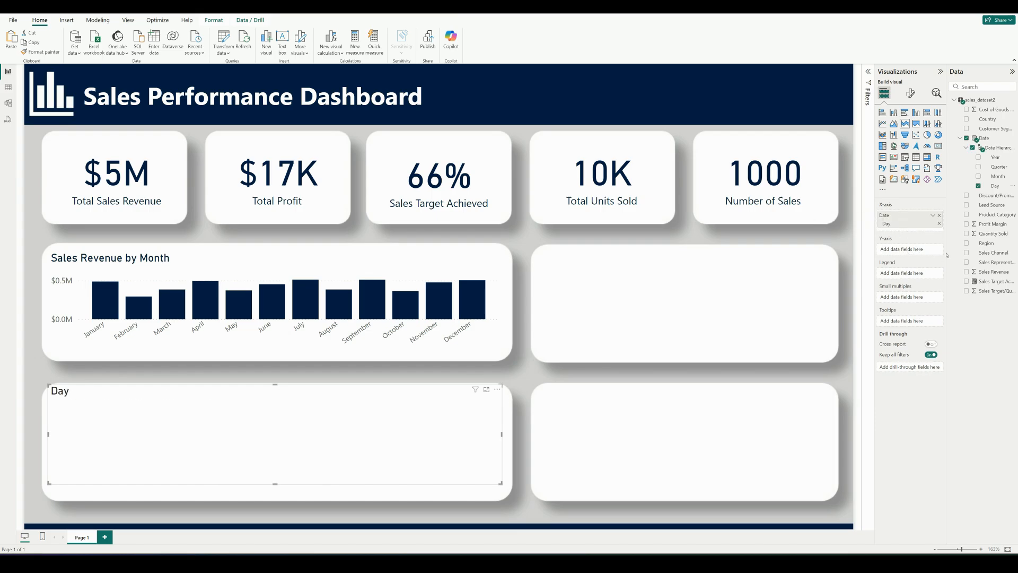
left_click_drag(986, 272, 906, 250)
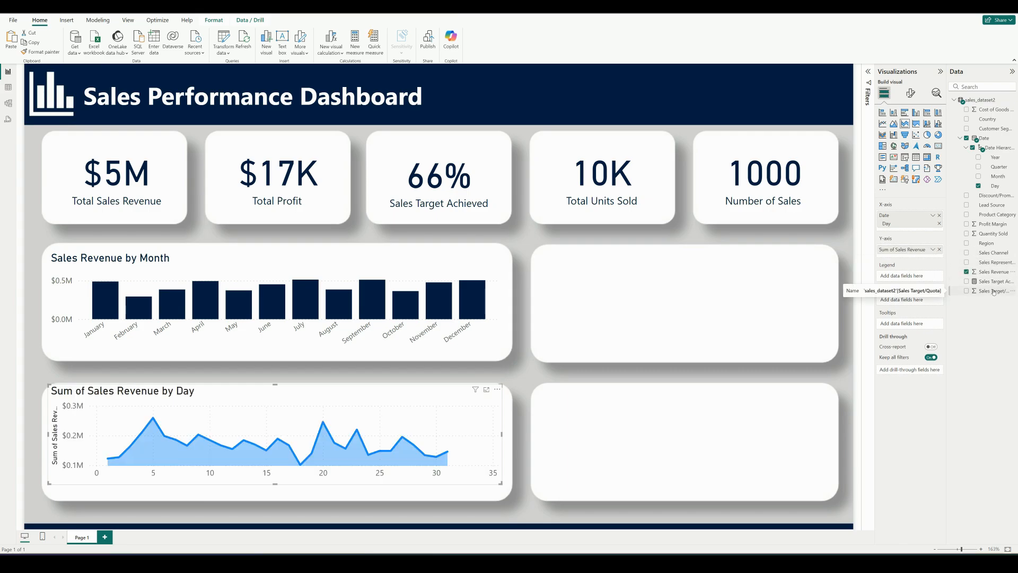
left_click_drag(990, 290, 916, 259)
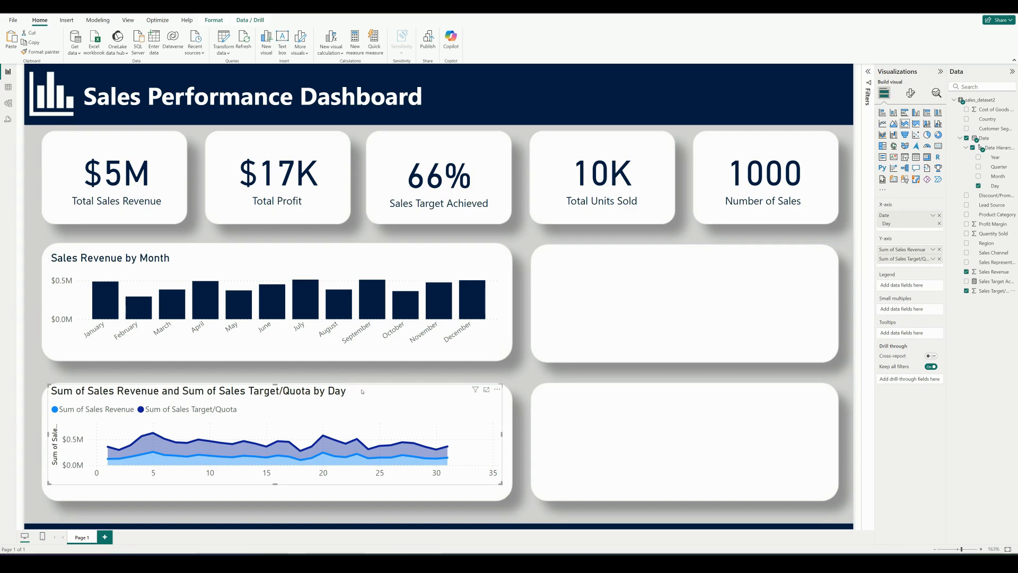
left_click_drag(353, 385, 368, 397)
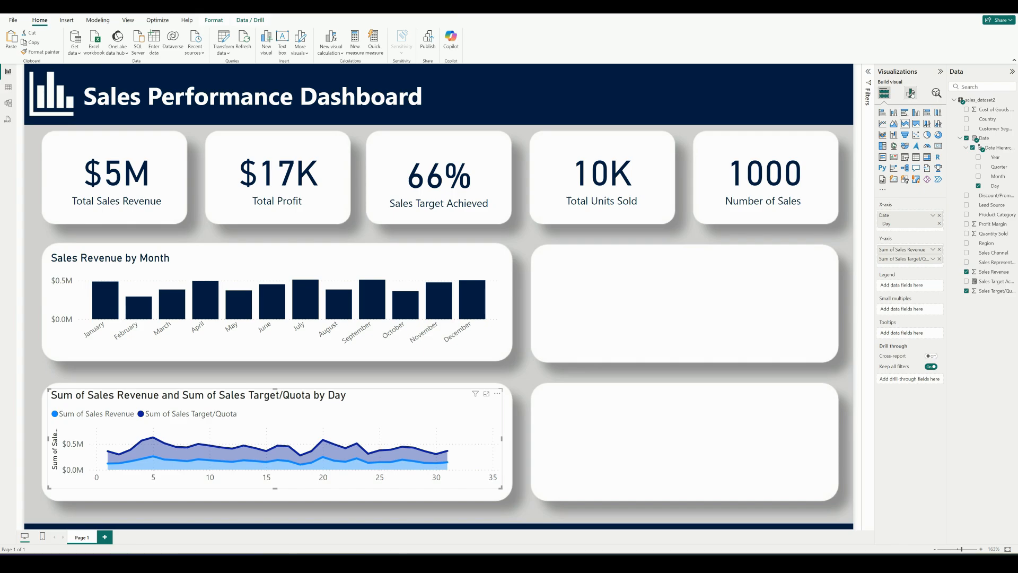
Turn off the Y-axis title of the stacked area chart by day
left_click(911, 93)
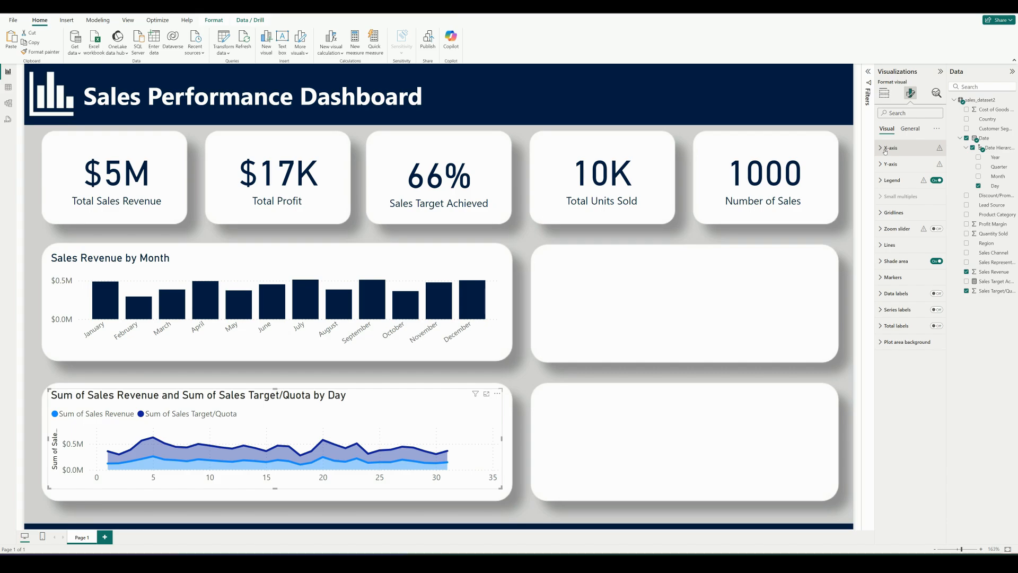
left_click(881, 165)
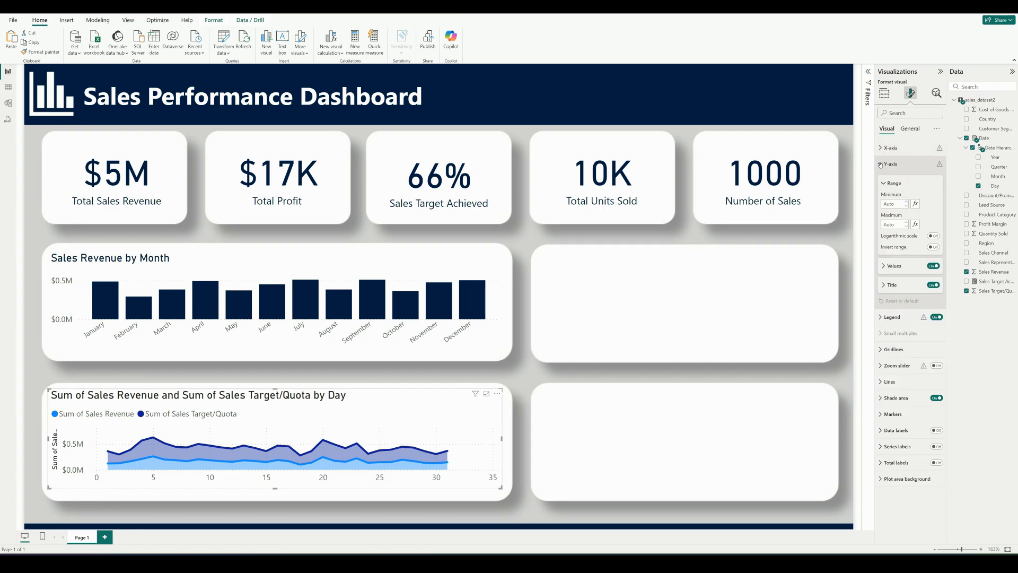
left_click(931, 285)
left_click(882, 163)
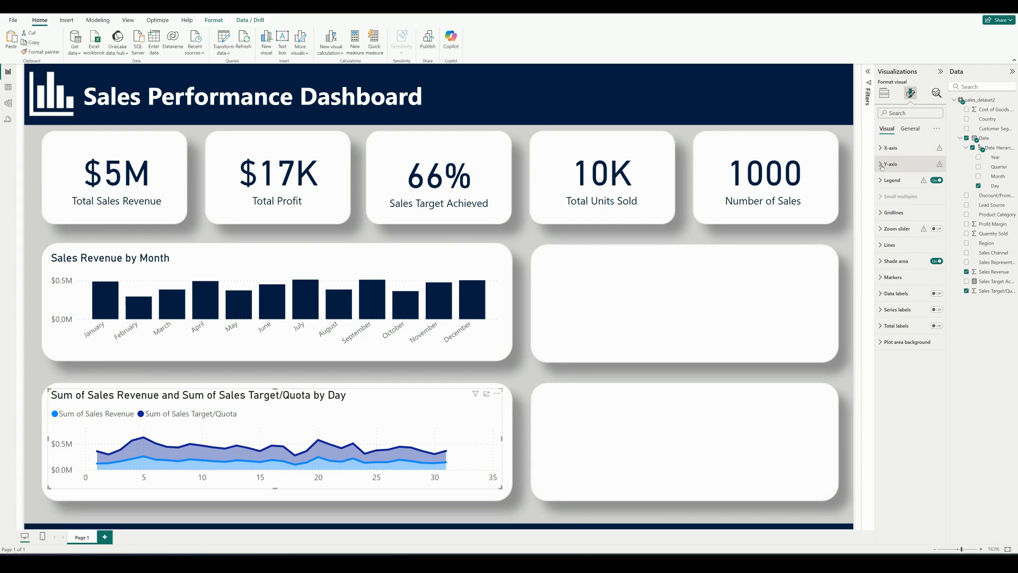
Set the line color of the area chart's Sum of Sales Revenue series to the custom hex value #001A40
left_click(889, 244)
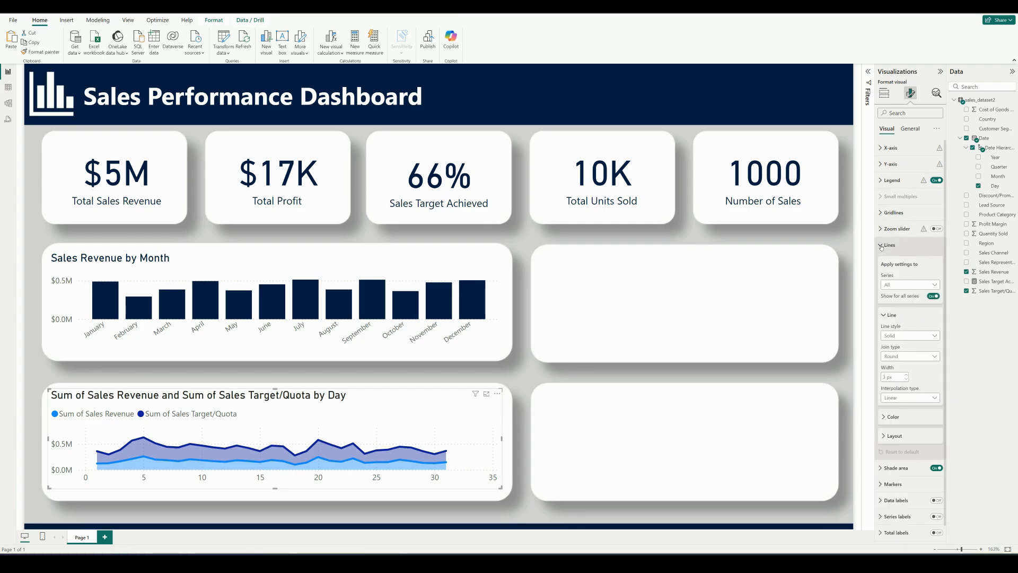
left_click(915, 285)
left_click(910, 303)
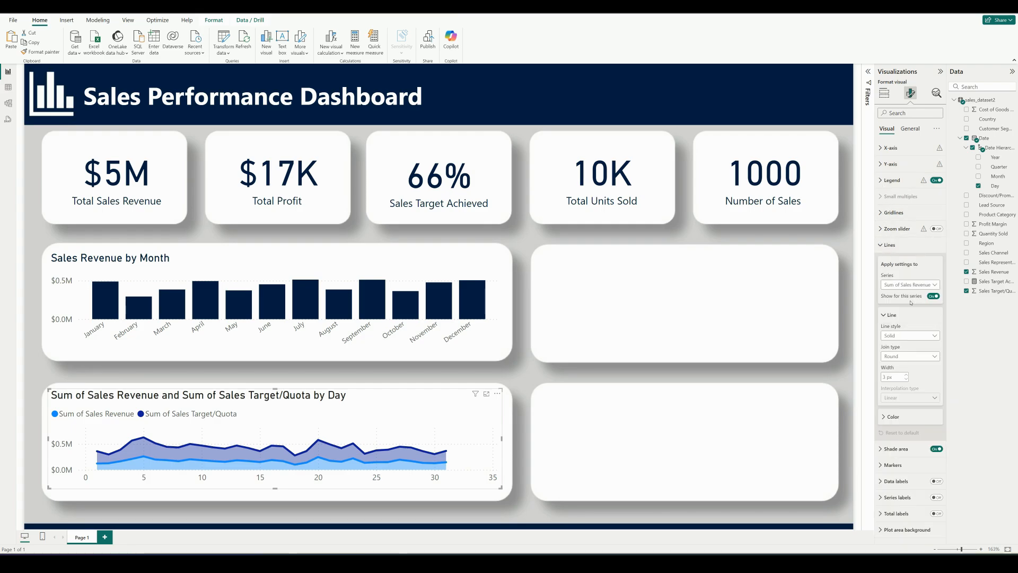
left_click(884, 417)
left_click(894, 437)
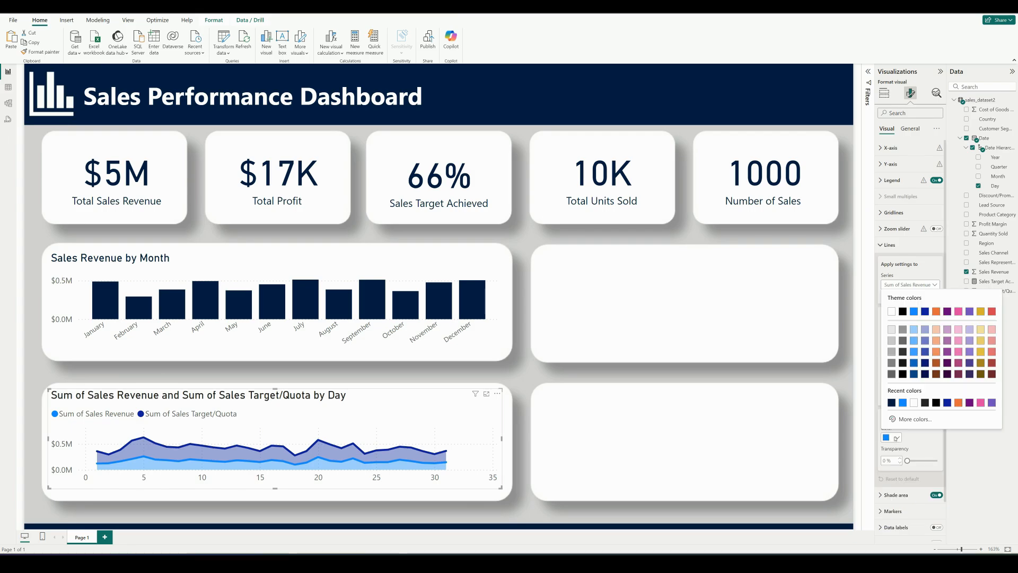
left_click(908, 419)
left_click(908, 418)
type("#")
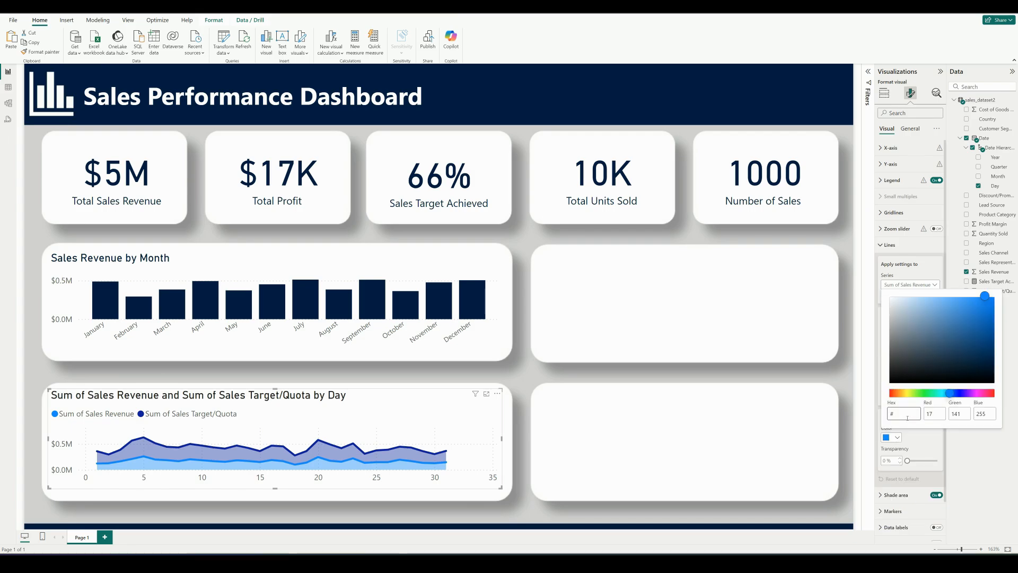
type("001A40")
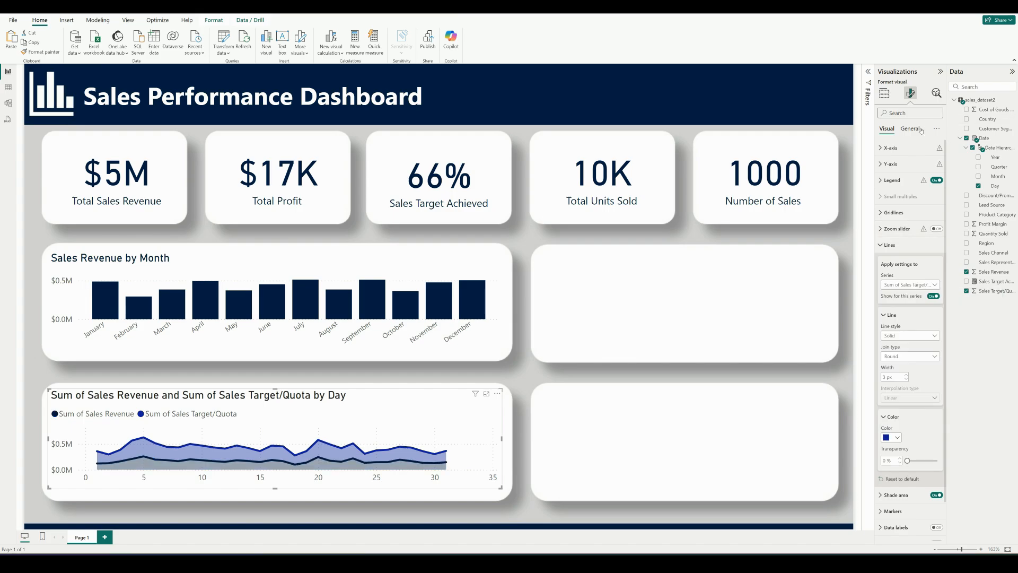
Retitle the area chart "Sales Revenue and Sales Target/Quota by Day"
left_click(910, 129)
left_click(884, 164)
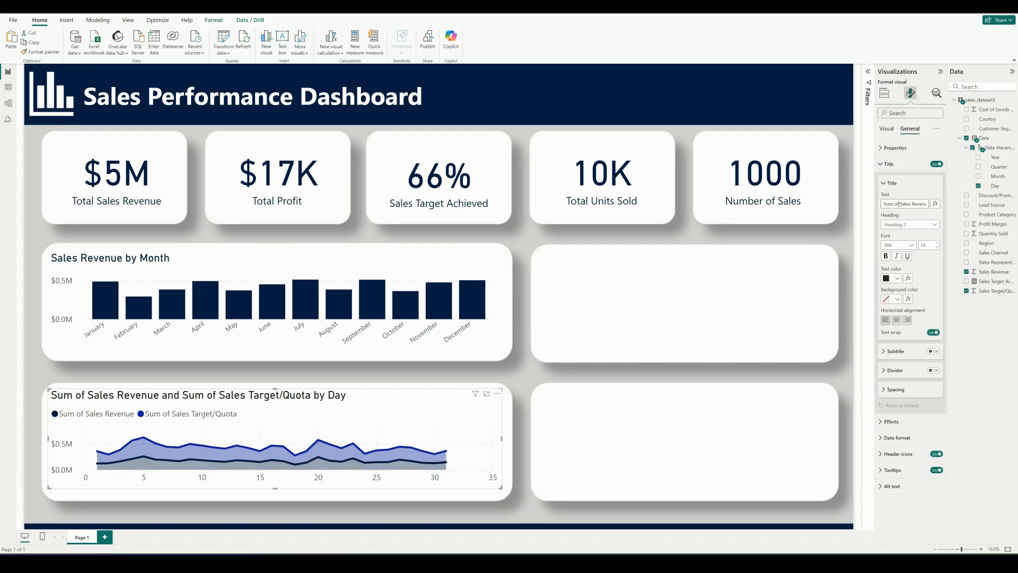
key("BackSpace")
key("BackSpace")
key("BackSpace")
key("BackSpace")
key("BackSpace")
key("BackSpace")
key("BackSpace")
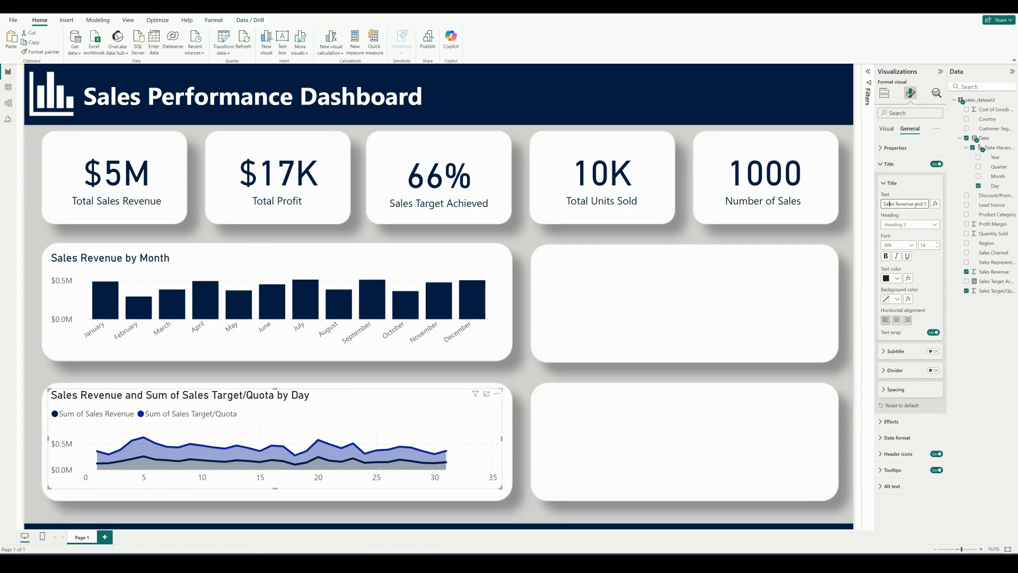
type("Sum of")
key("BackSpace")
key("BackSpace")
key("BackSpace")
key("BackSpace")
key("BackSpace")
key("BackSpace")
key("BackSpace")
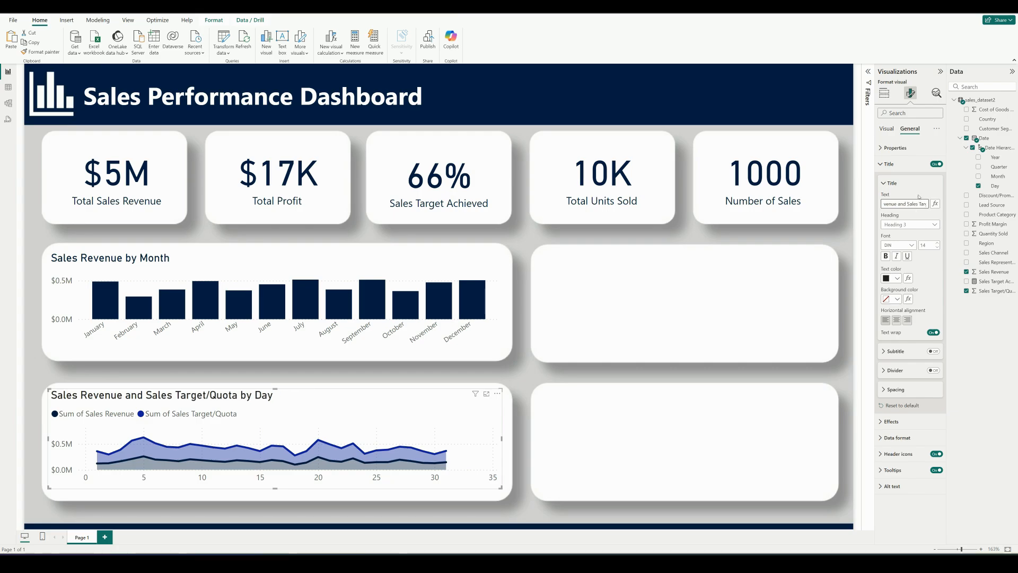
Add a stacked bar chart in the empty middle-row box with Sales Revenue on the X-axis and Product Category on the Y-axis
left_click(884, 183)
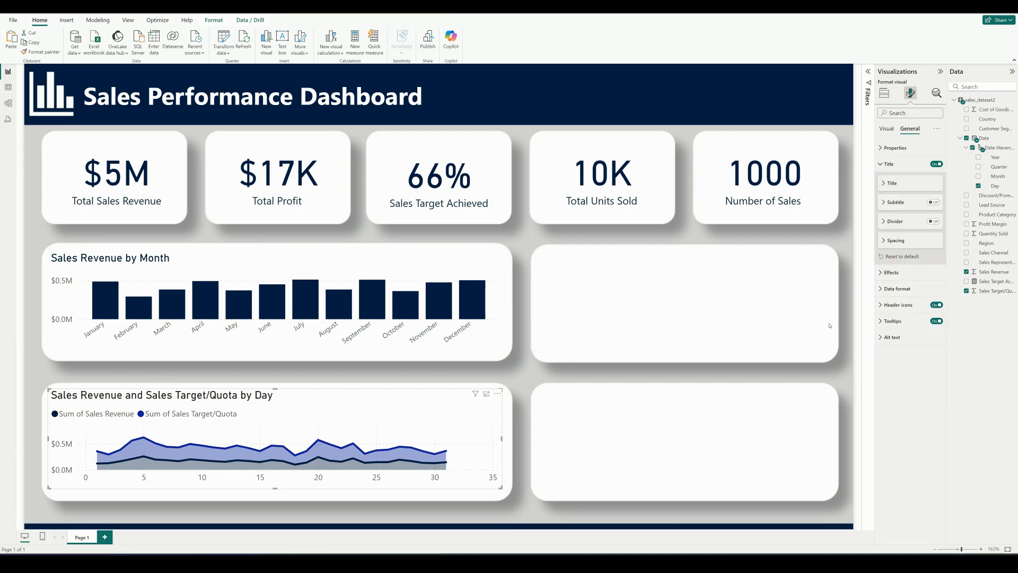
left_click(737, 424)
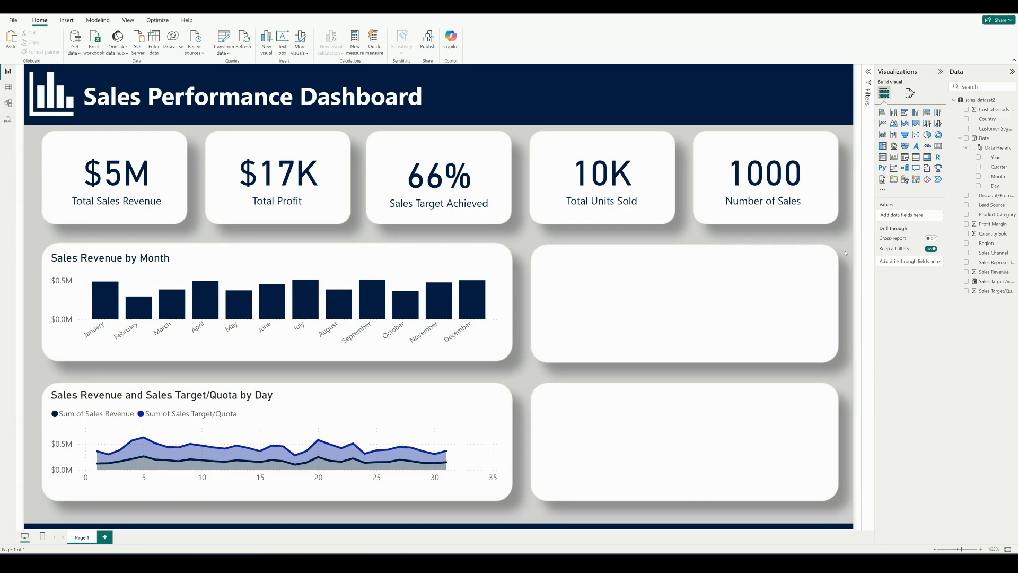
left_click(882, 113)
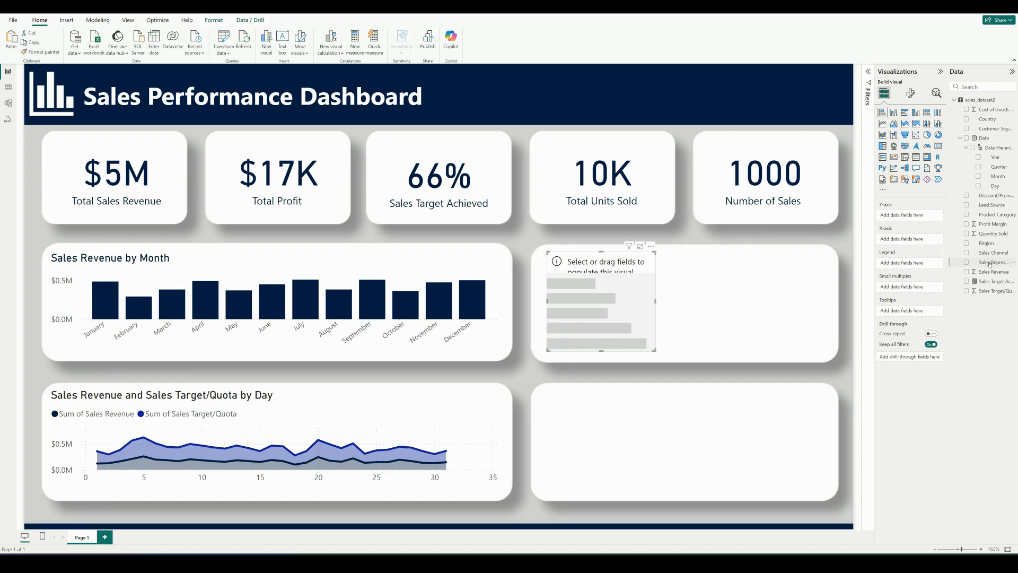
left_click_drag(976, 266, 914, 240)
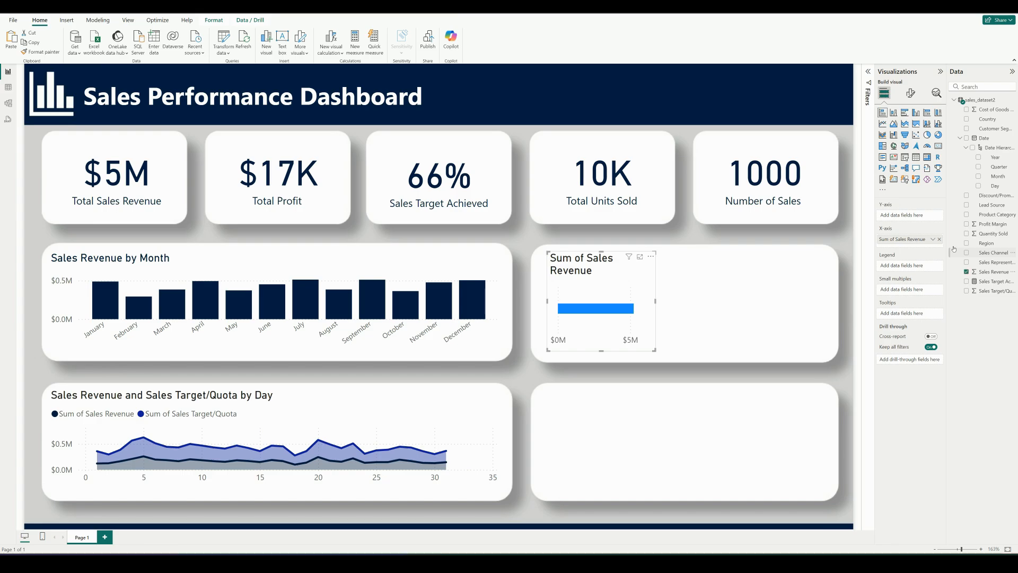
left_click_drag(991, 215, 919, 215)
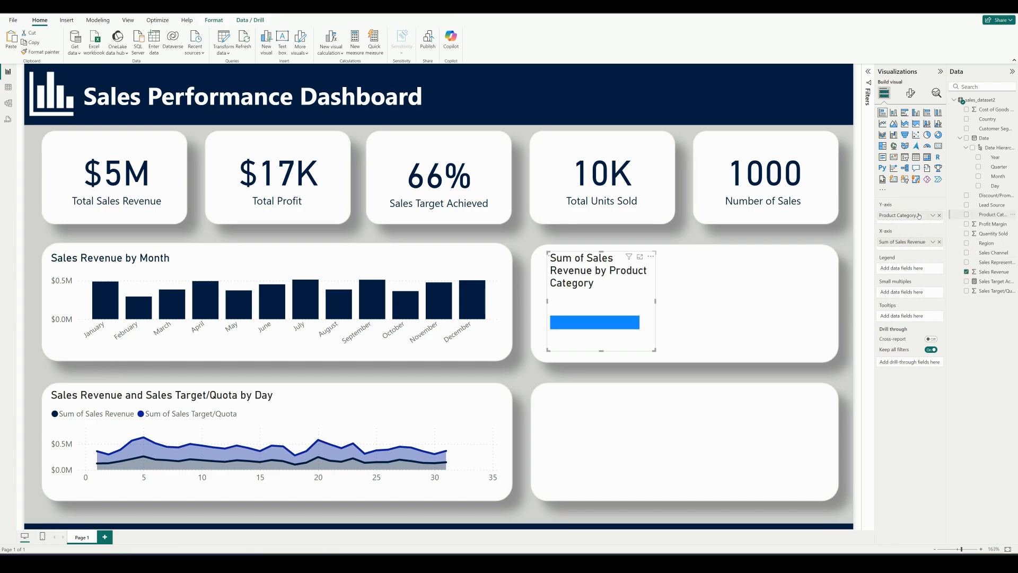
Widen the product category bar chart on both sides so it spans the width of its middle-row box
left_click(656, 300)
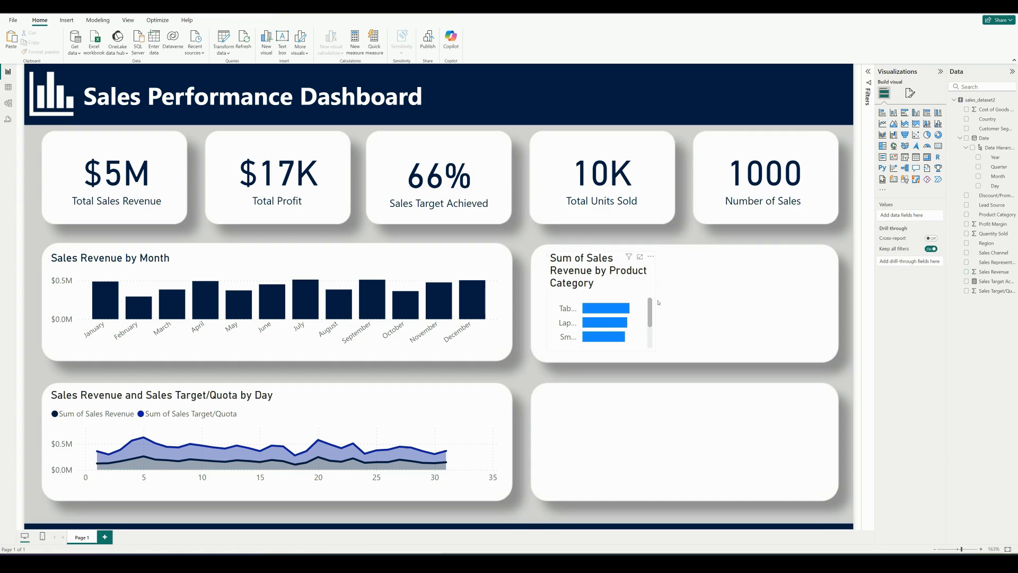
left_click(656, 300)
left_click_drag(656, 301, 832, 302)
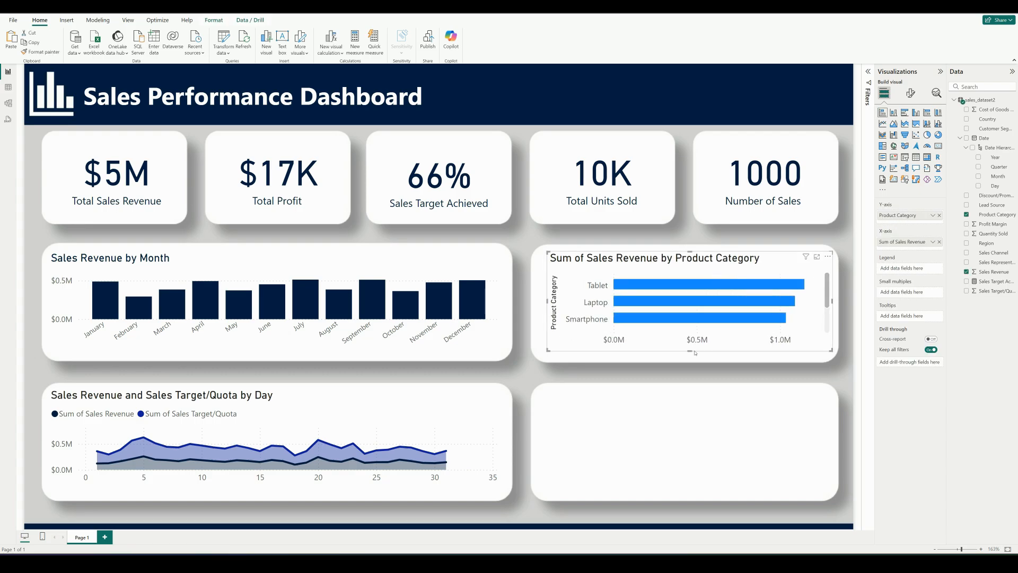
left_click_drag(545, 305, 534, 304)
left_click(522, 304)
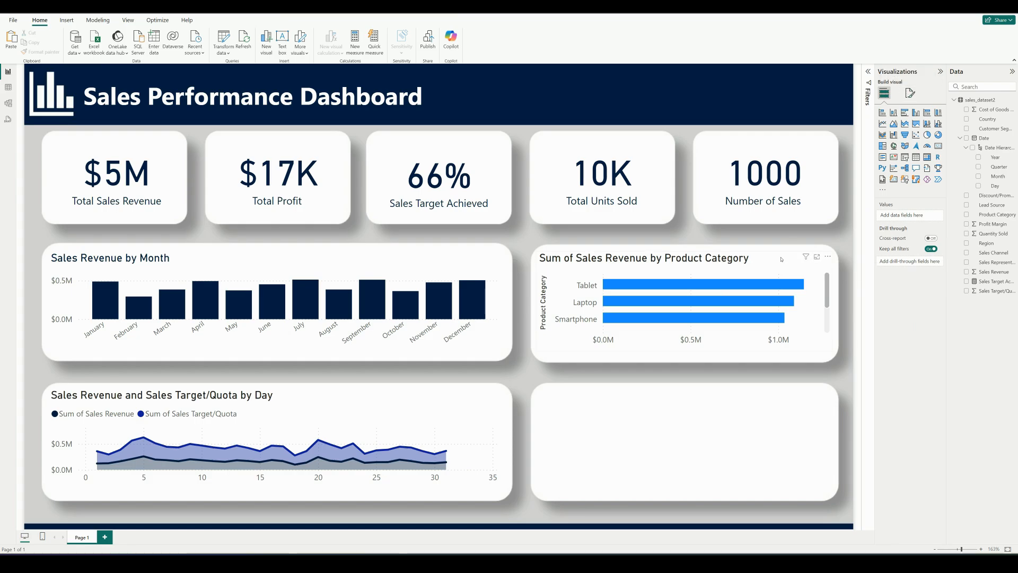
Turn off the Y-axis title of the bar chart by product category
left_click(781, 259)
left_click(911, 93)
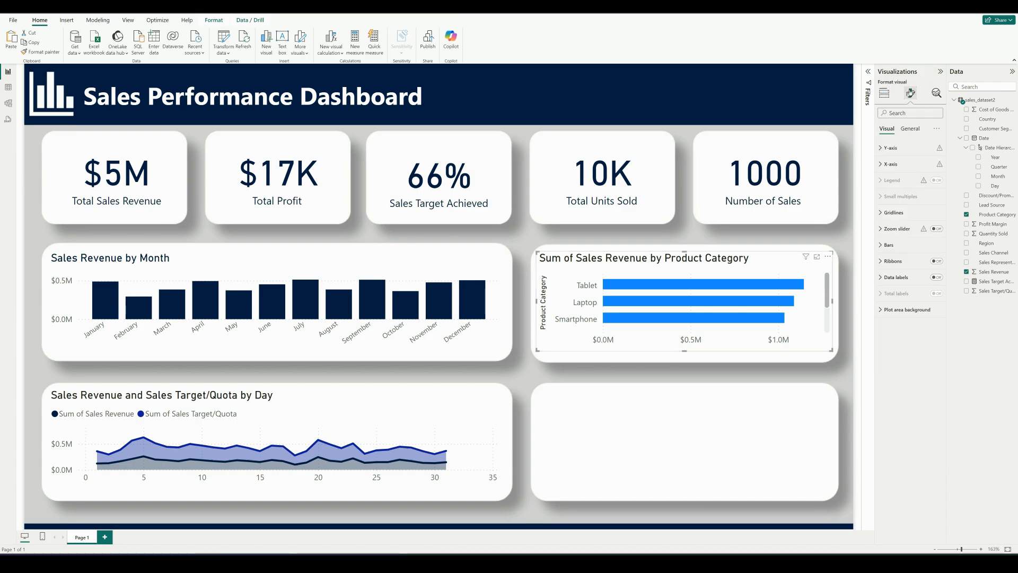
left_click(885, 150)
left_click(933, 288)
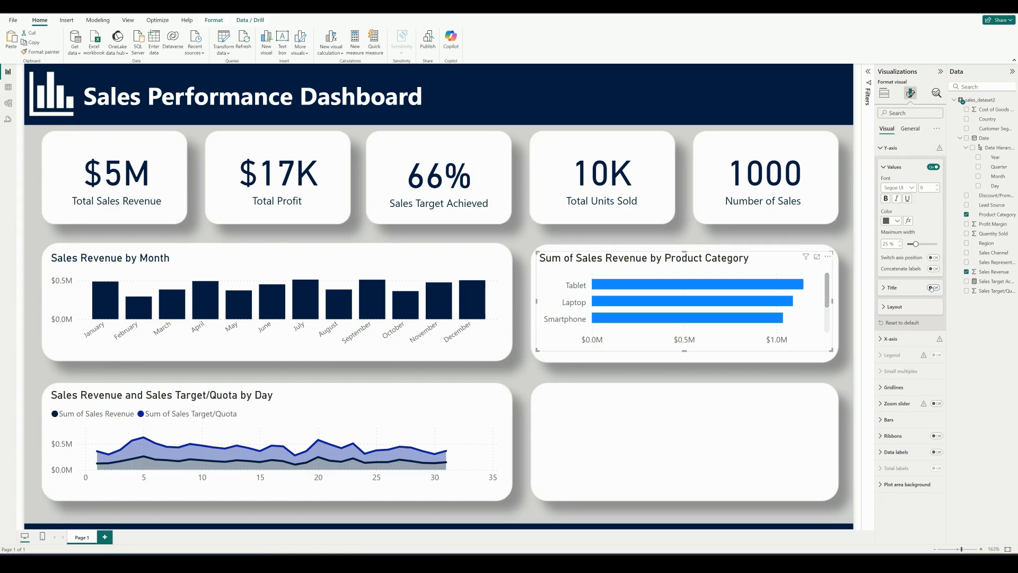
Set the bar color of the product category chart to the custom hex value #041E42
left_click(884, 339)
left_click(884, 383)
scroll(908, 413, "down", 2)
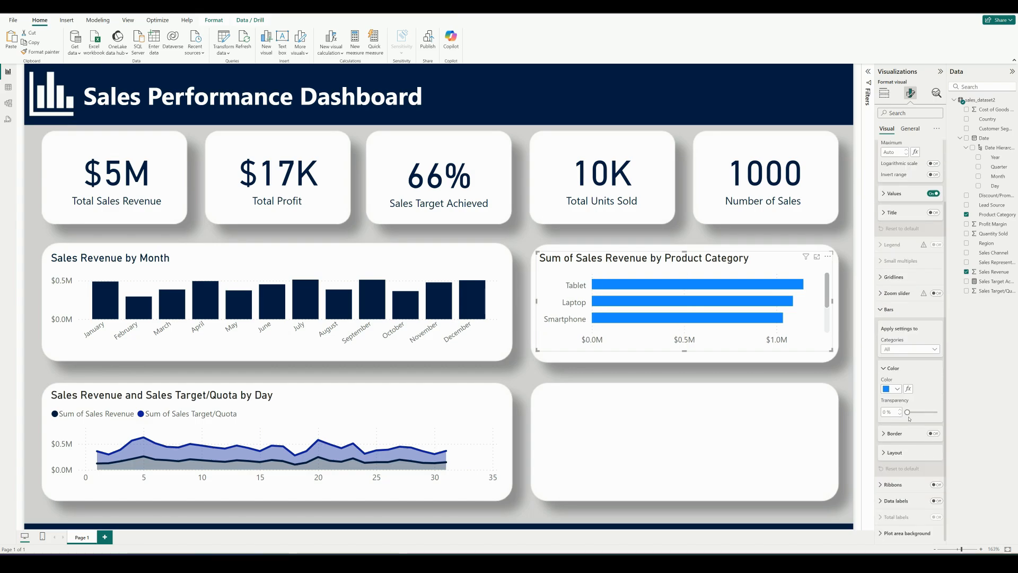
left_click(897, 390)
left_click(907, 527)
left_click(915, 515)
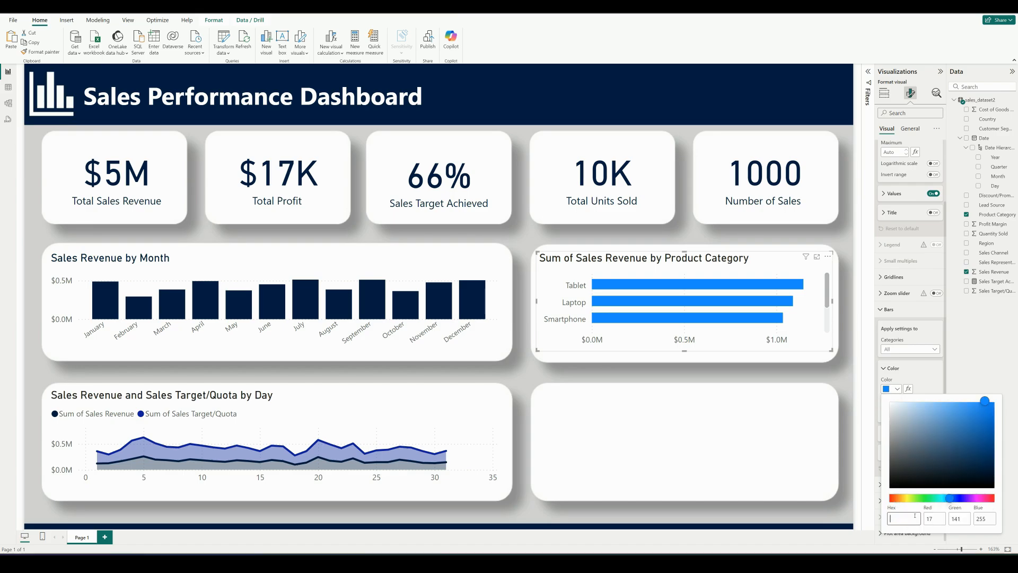
type("#041")
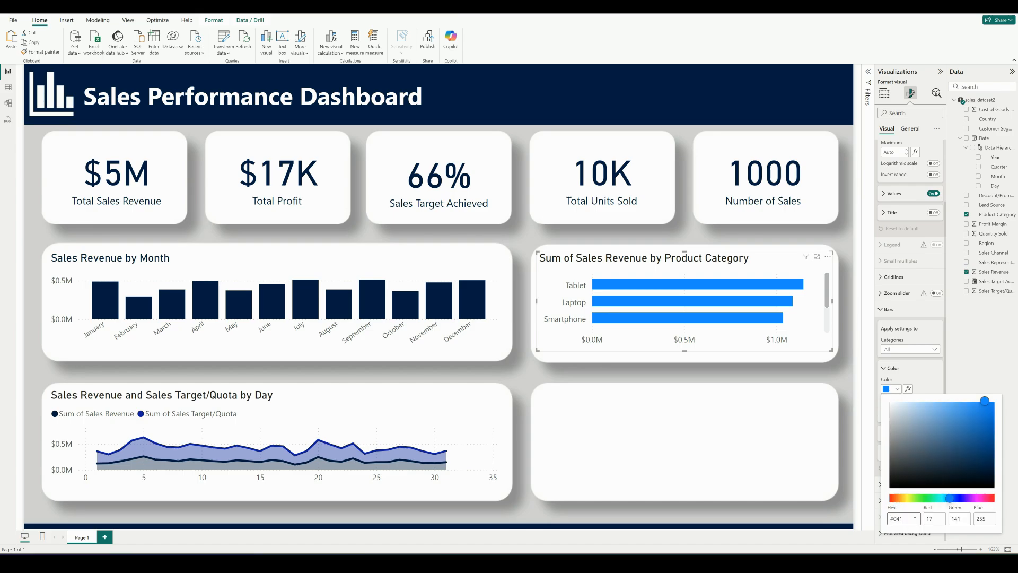
type("E42")
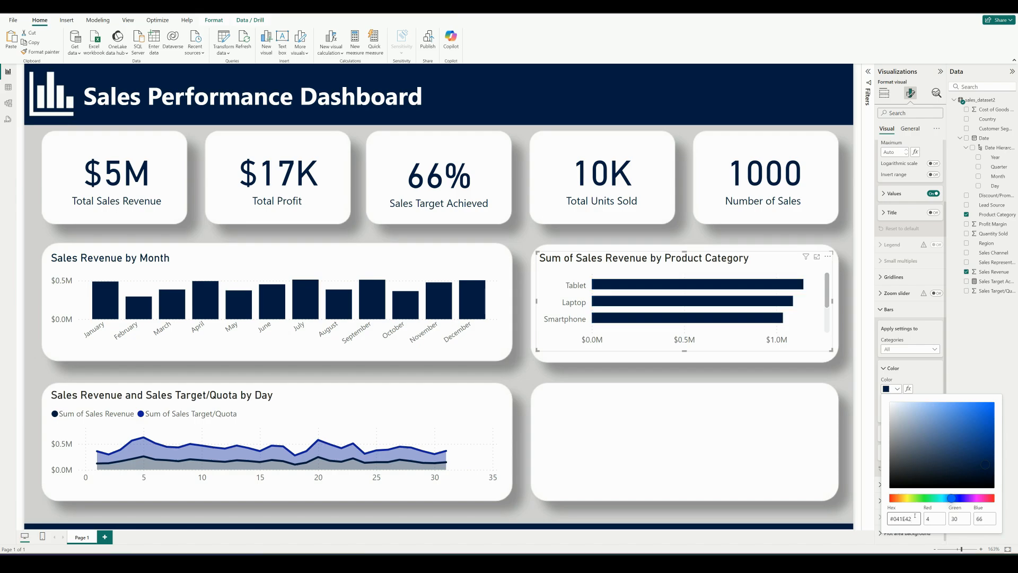
left_click(930, 378)
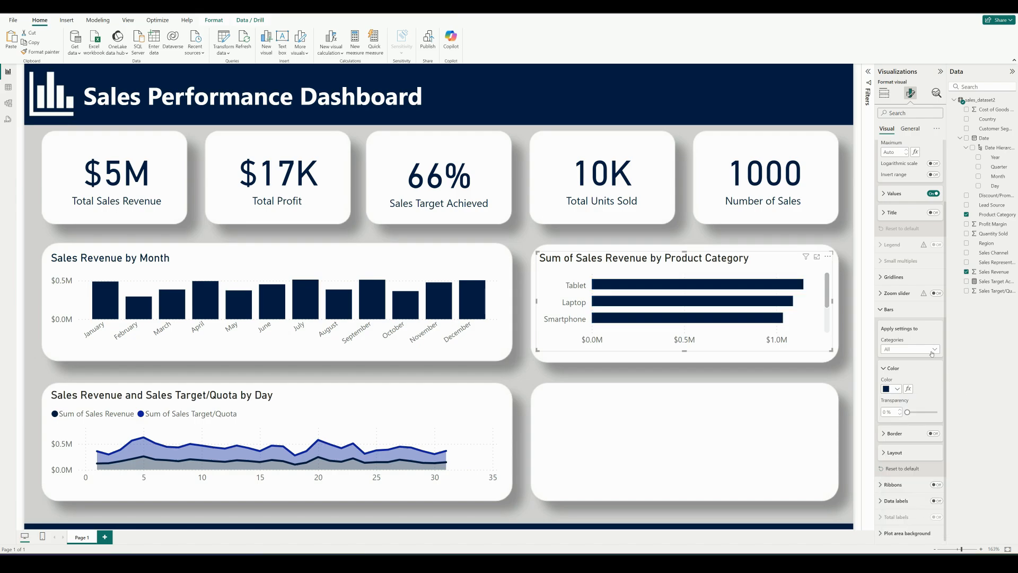
left_click(881, 309)
left_click(882, 164)
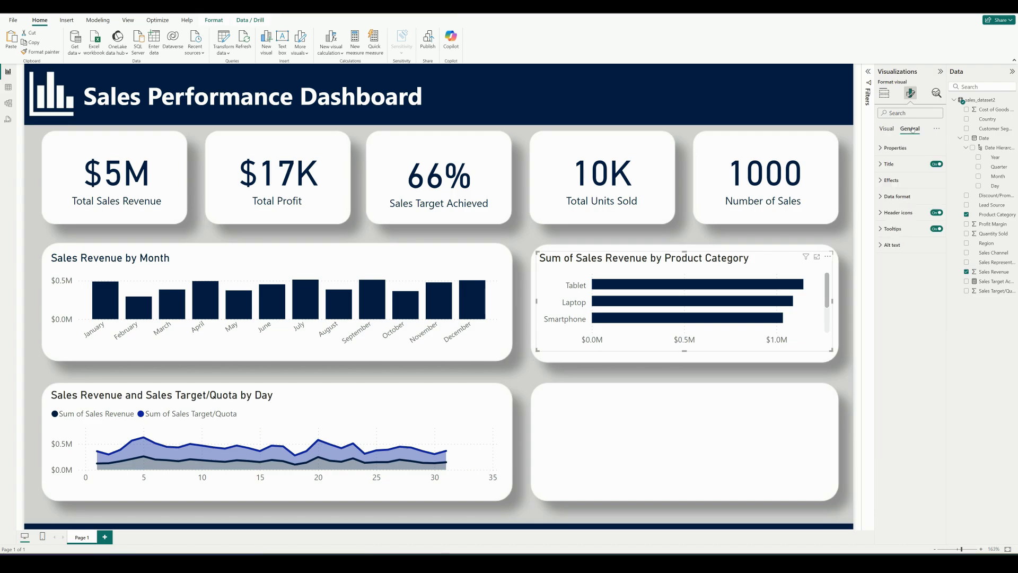
Set the title text color of the product category bar chart to the custom hex value #041E42
left_click(910, 128)
left_click(881, 163)
left_click(896, 279)
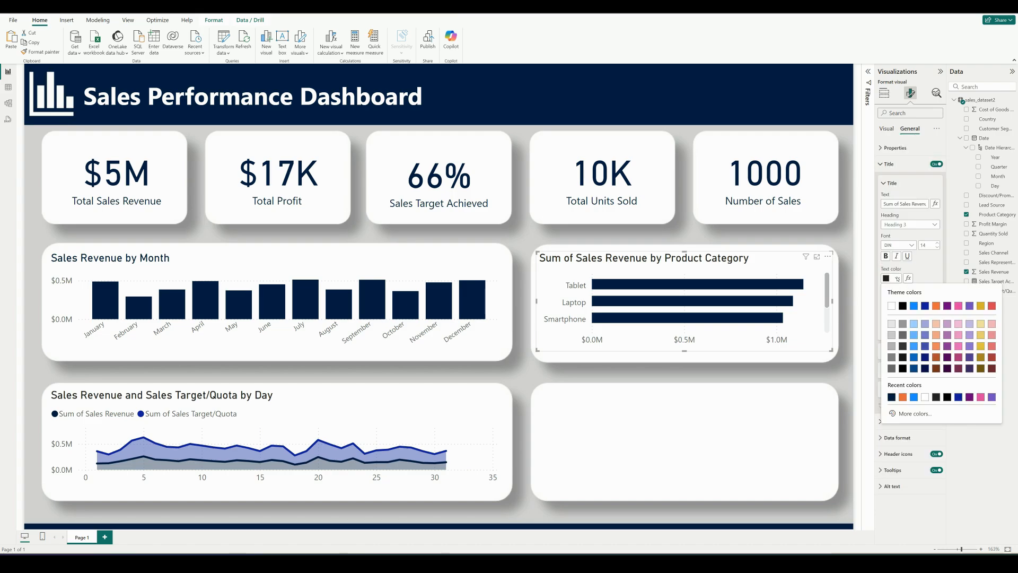
left_click(914, 414)
triple_click(913, 412)
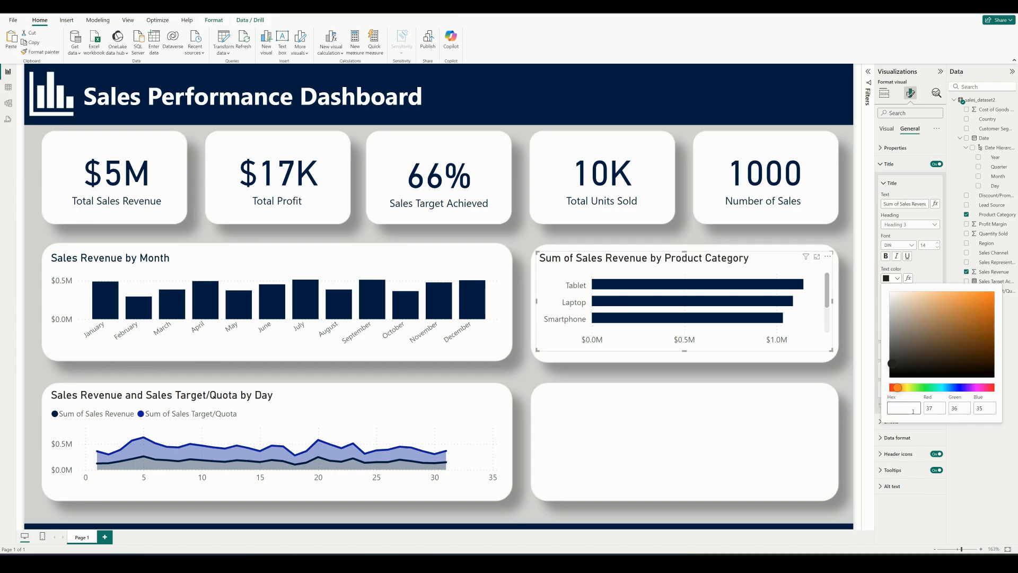
type("#041E")
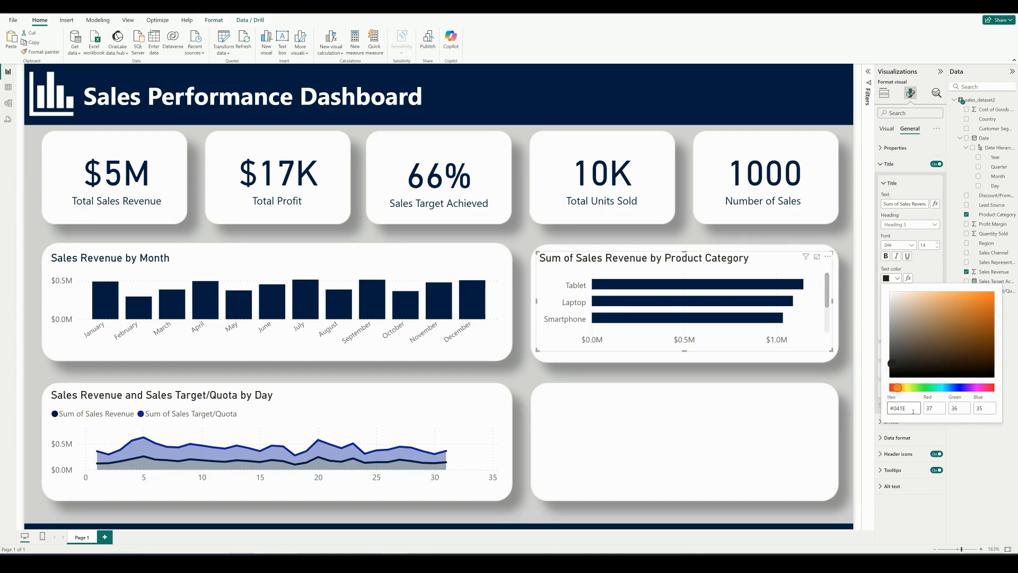
type("42")
left_click(967, 412)
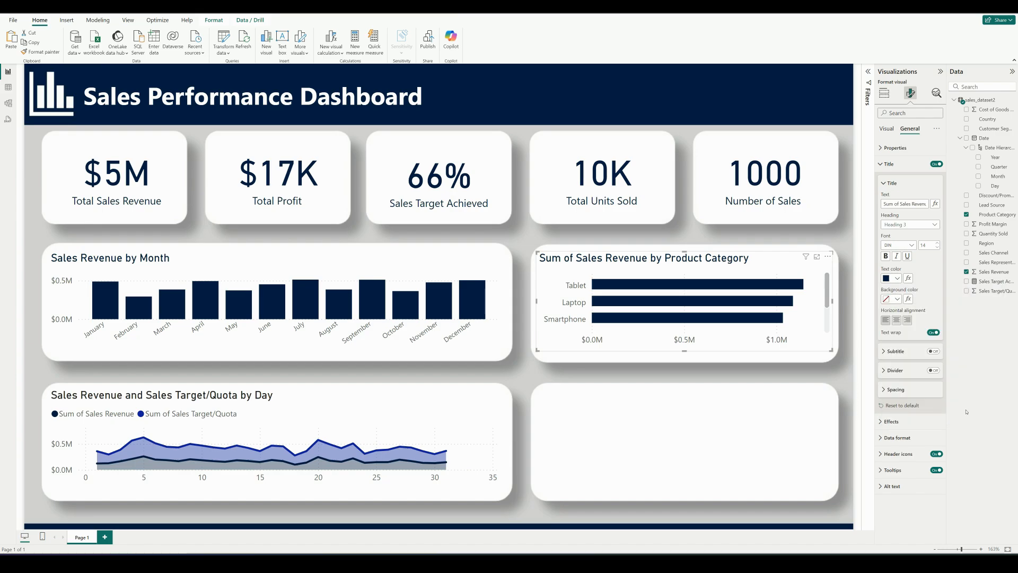
Retitle the bar chart "Sales Revenue by Product Category" and deselect it
left_click(901, 203)
key("BackSpace")
key("BackSpace")
key("BackSpace")
key("BackSpace")
key("BackSpace")
key("BackSpace")
key("BackSpace")
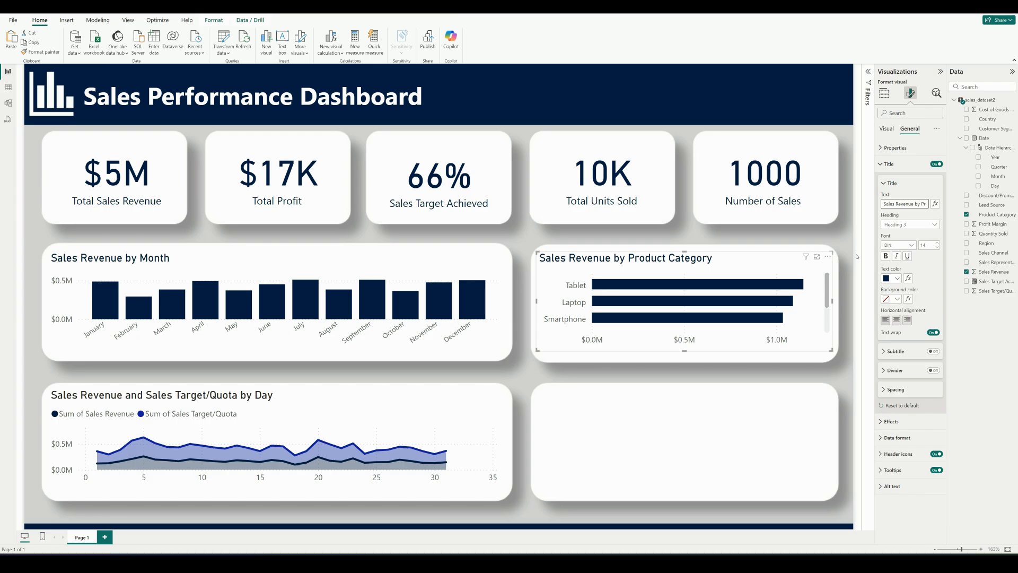
left_click(58, 175)
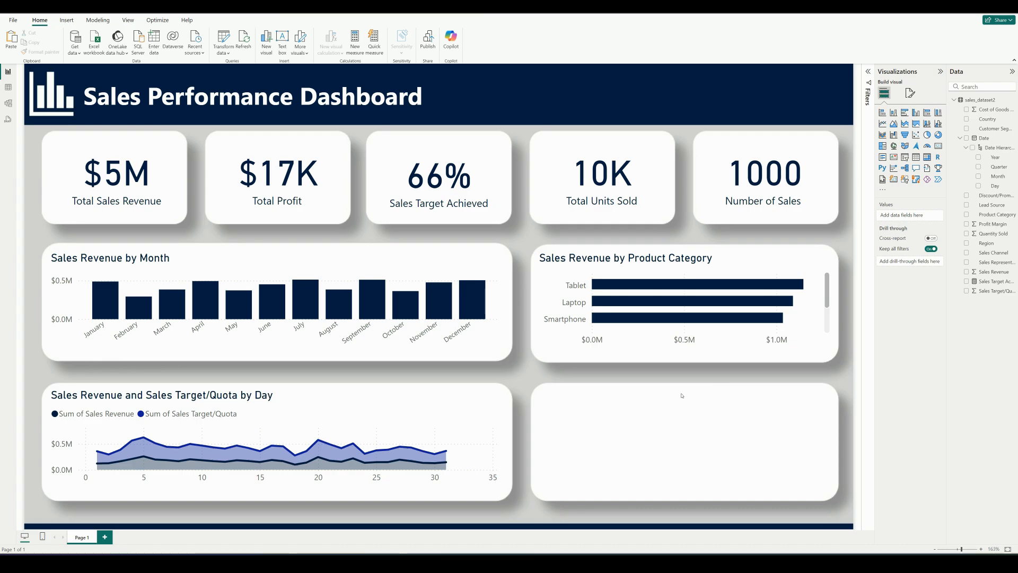
Add a stacked column chart in the empty bottom-row box with Customer Segment on the X-axis and Sales Revenue on the Y-axis
left_click(895, 113)
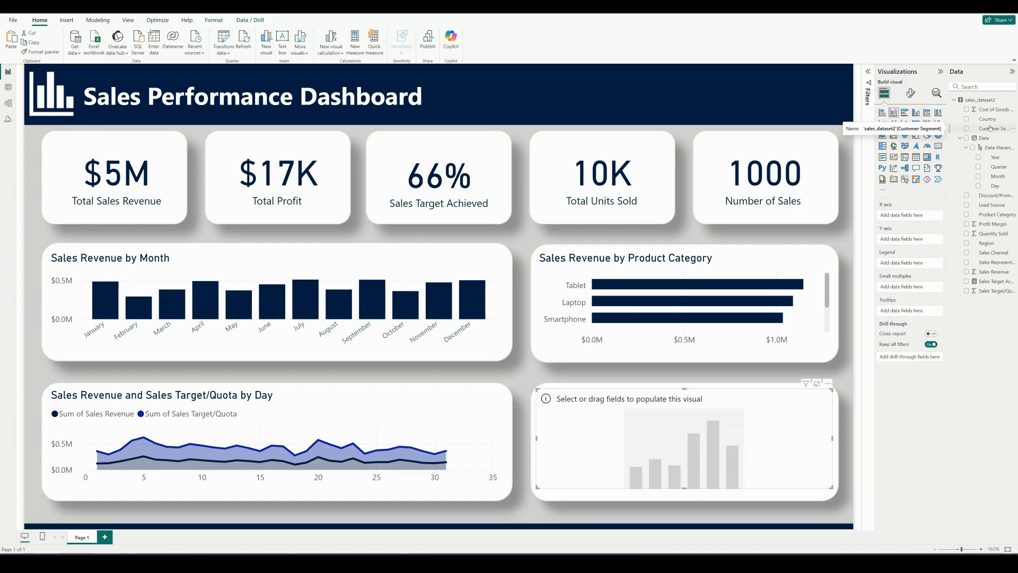
left_click_drag(990, 128, 918, 216)
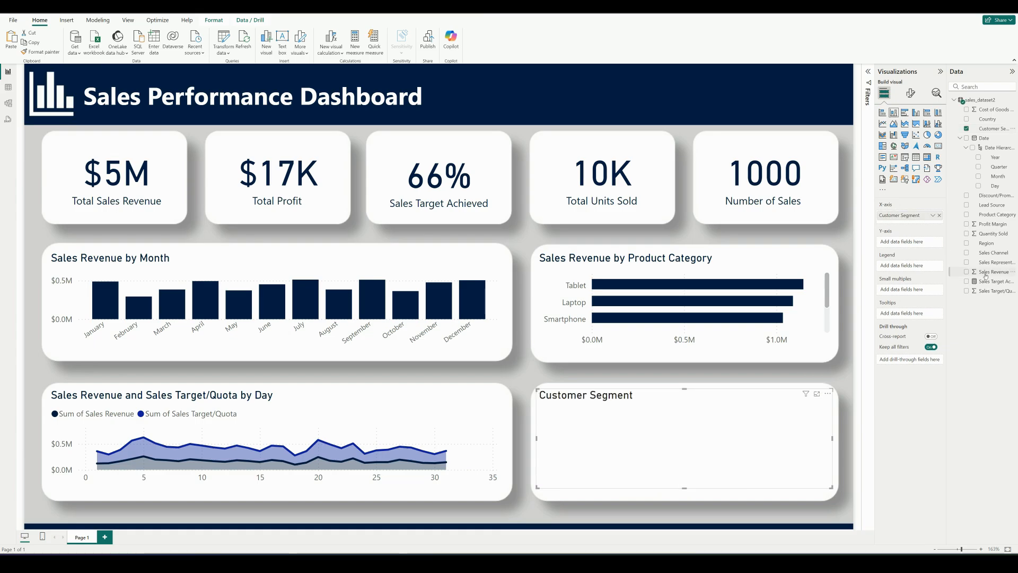
left_click_drag(994, 271, 918, 241)
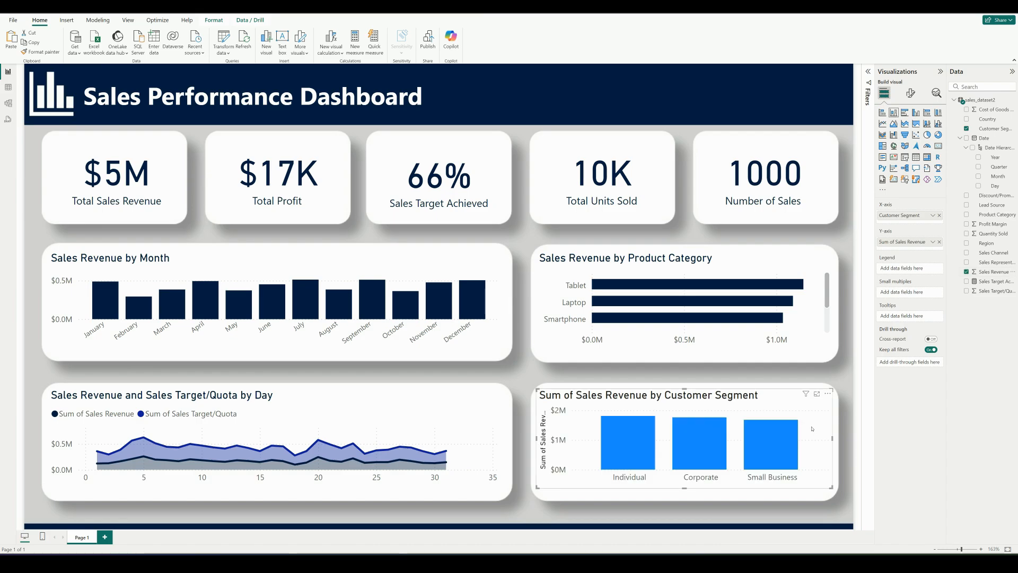
Turn off the customer segment chart's Y-axis title and set its column color to the custom hex value #041E42
left_click(911, 93)
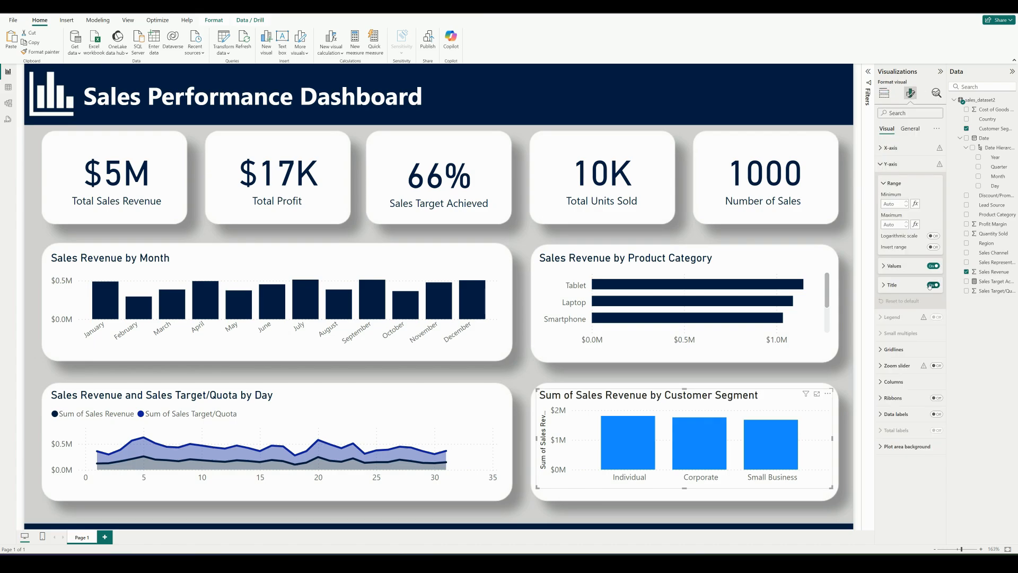
left_click(932, 285)
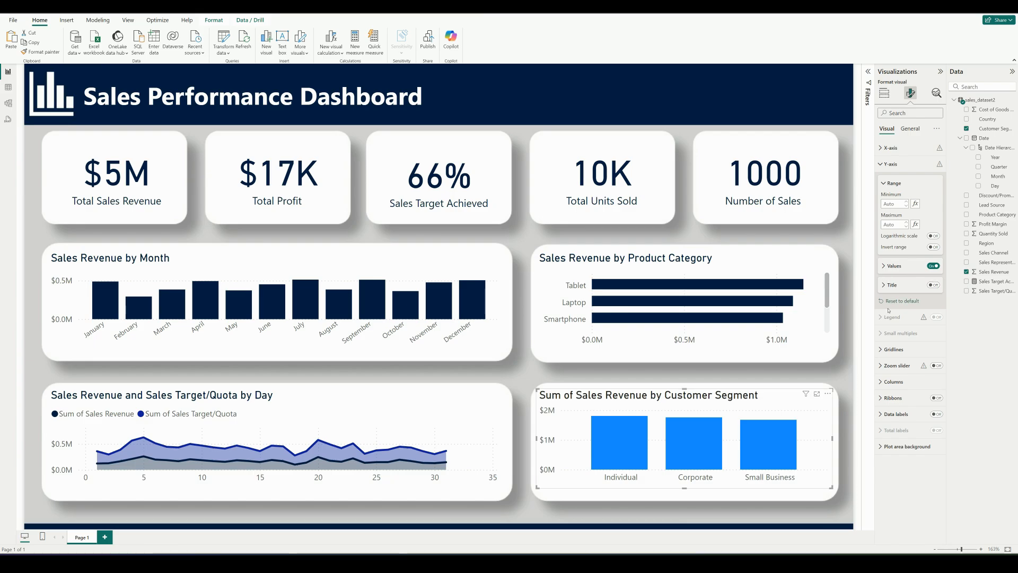
left_click(893, 382)
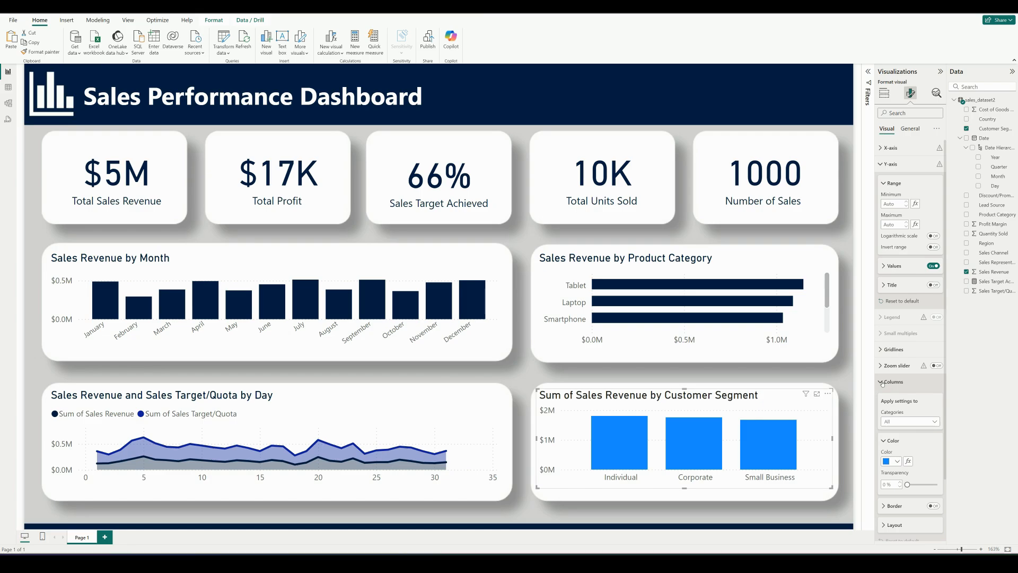
left_click(897, 462)
left_click(911, 444)
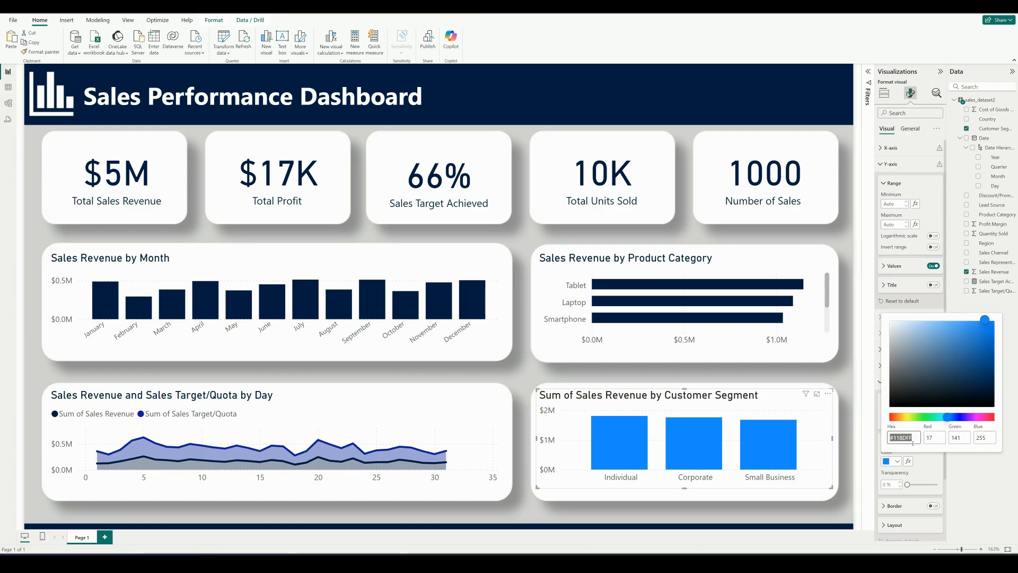
type("#041E42")
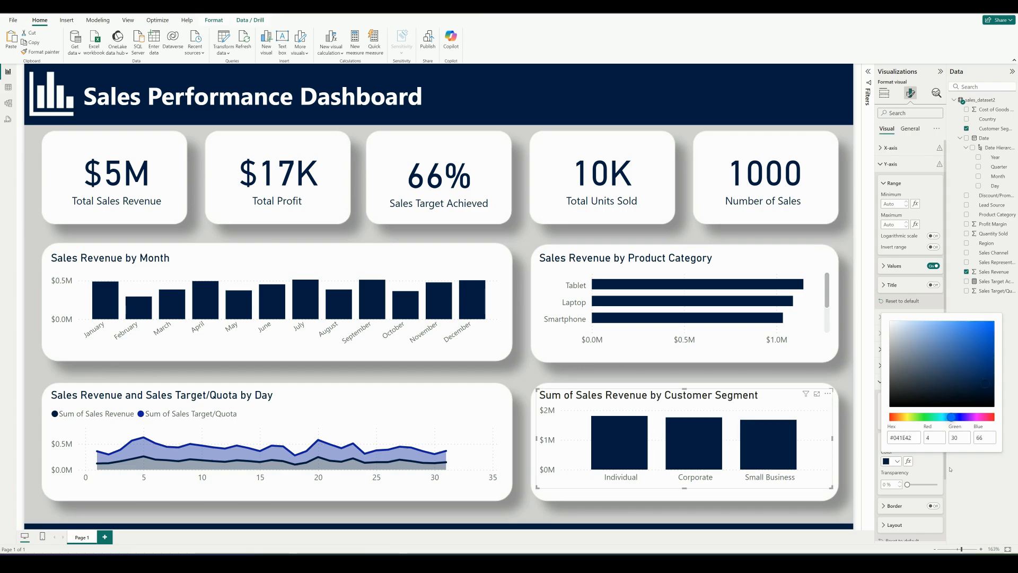
left_click(990, 471)
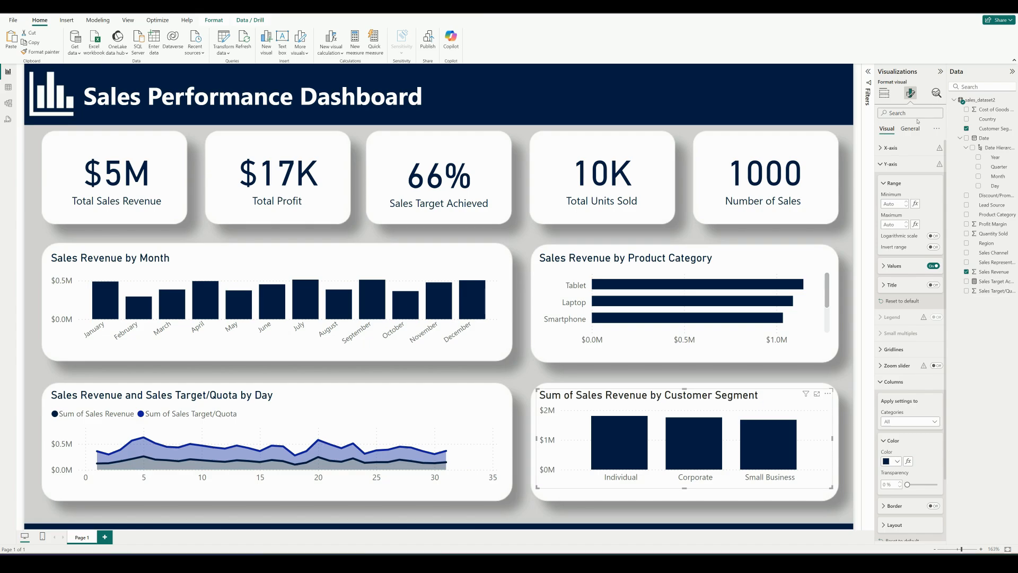
Set the title text color of the customer segment column chart to the custom hex value #041E42
left_click(910, 129)
left_click(881, 165)
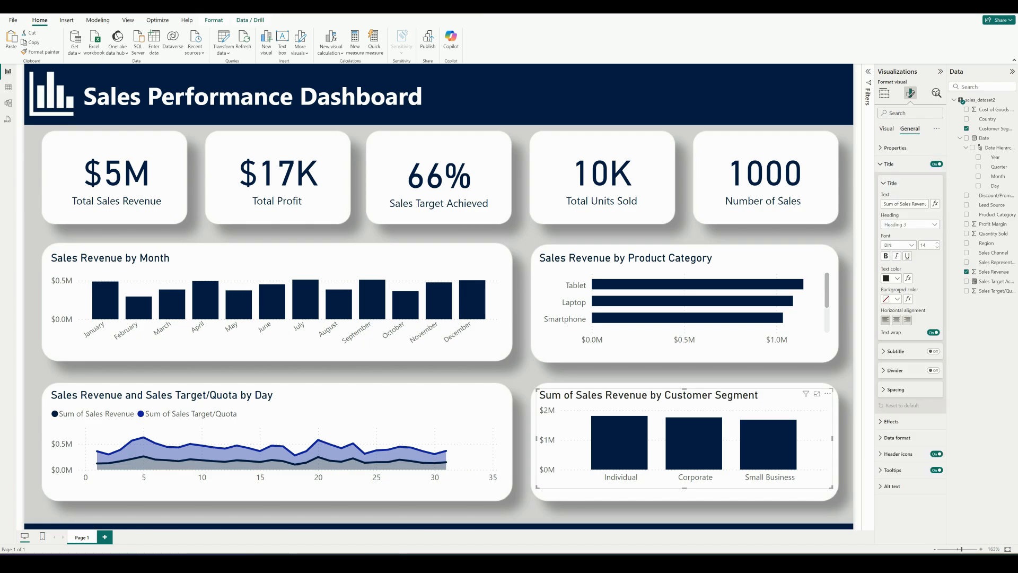
left_click(897, 278)
left_click(900, 409)
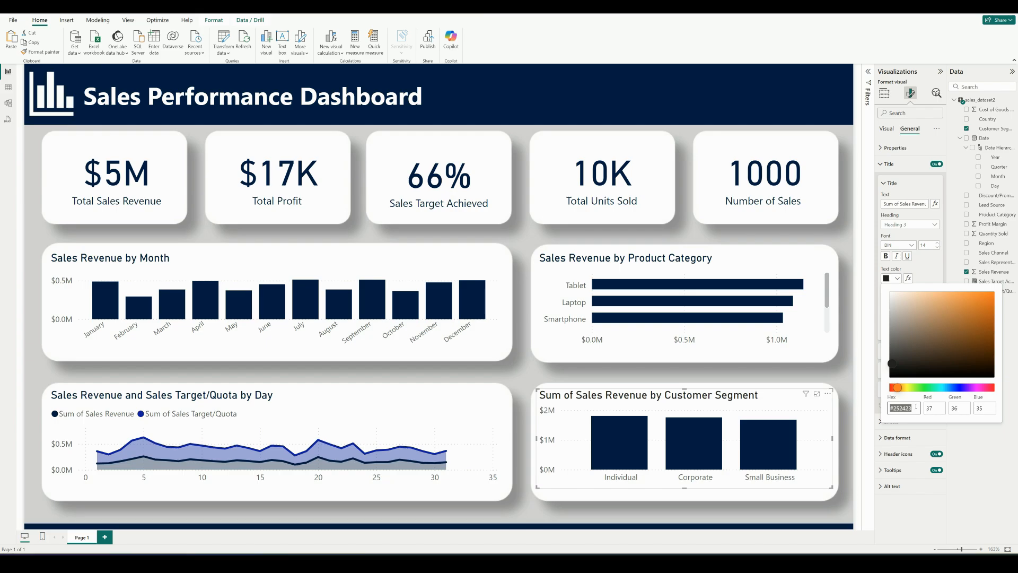
key("BackSpace")
type("#041")
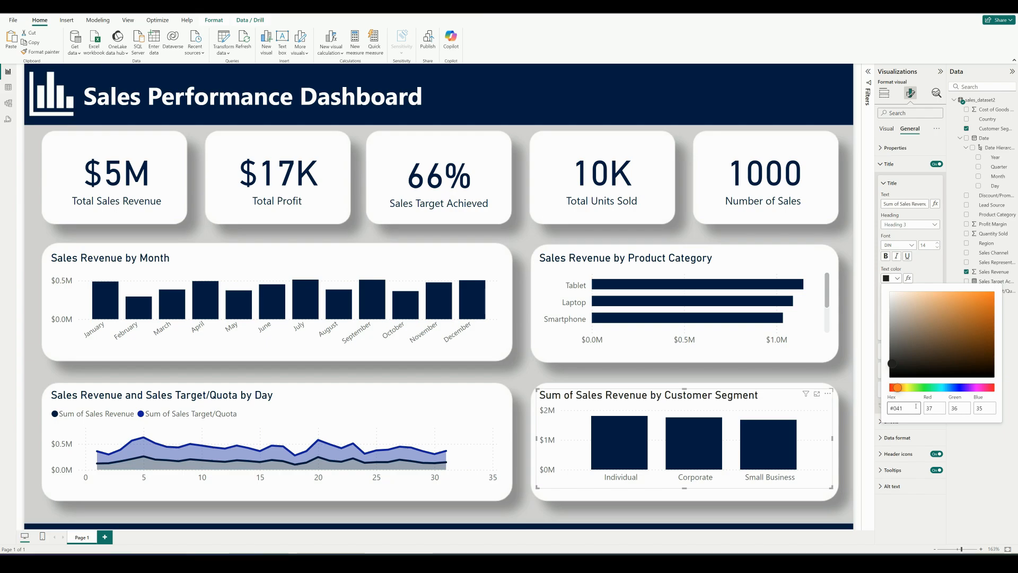
type("E42")
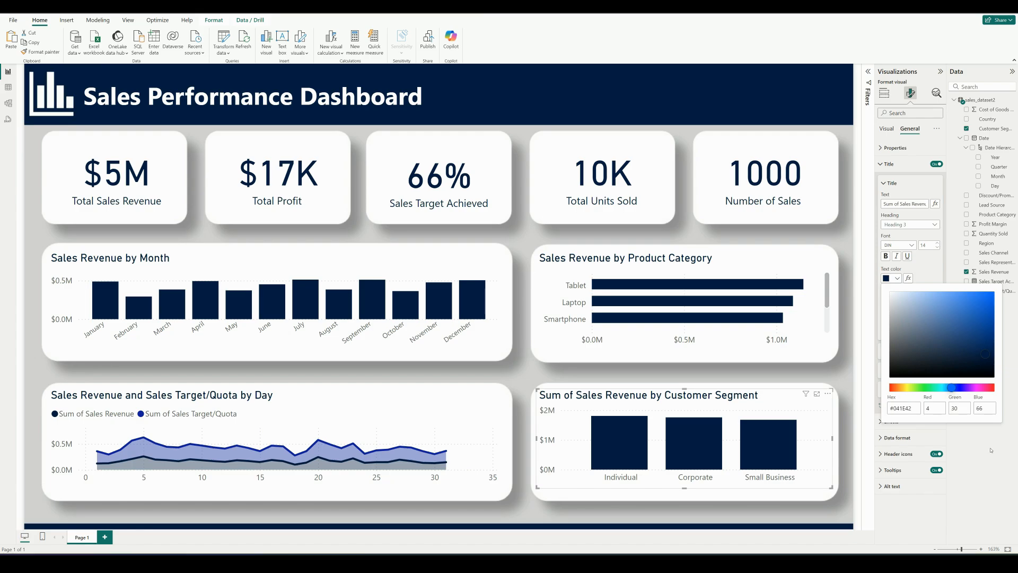
left_click(924, 267)
Retitle the column chart "Sales Revenue by Customer Segment" and deselect it
left_click(900, 205)
key("BackSpace")
key("BackSpace")
key("BackSpace")
key("BackSpace")
key("BackSpace")
key("BackSpace")
key("BackSpace")
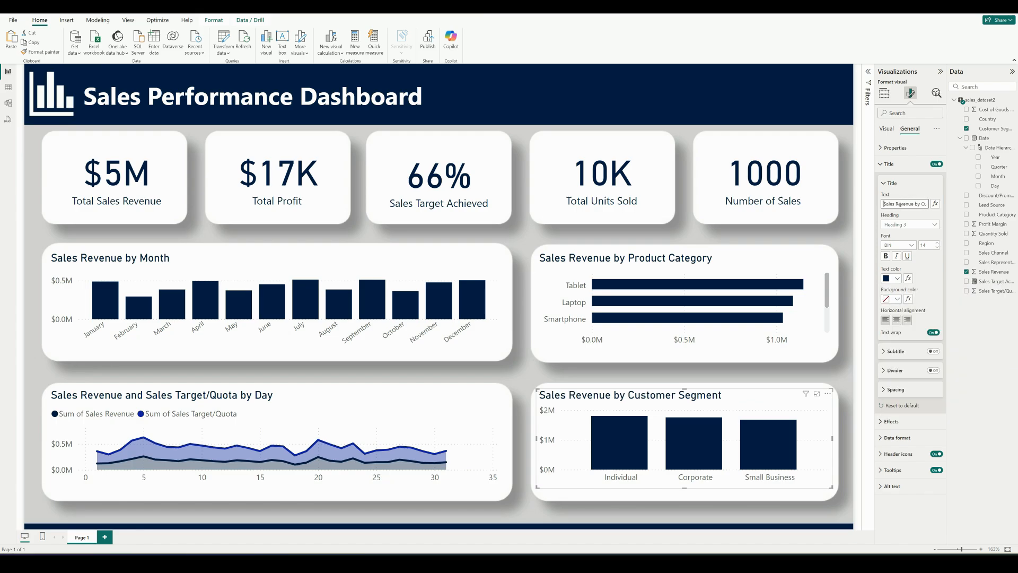
left_click(884, 93)
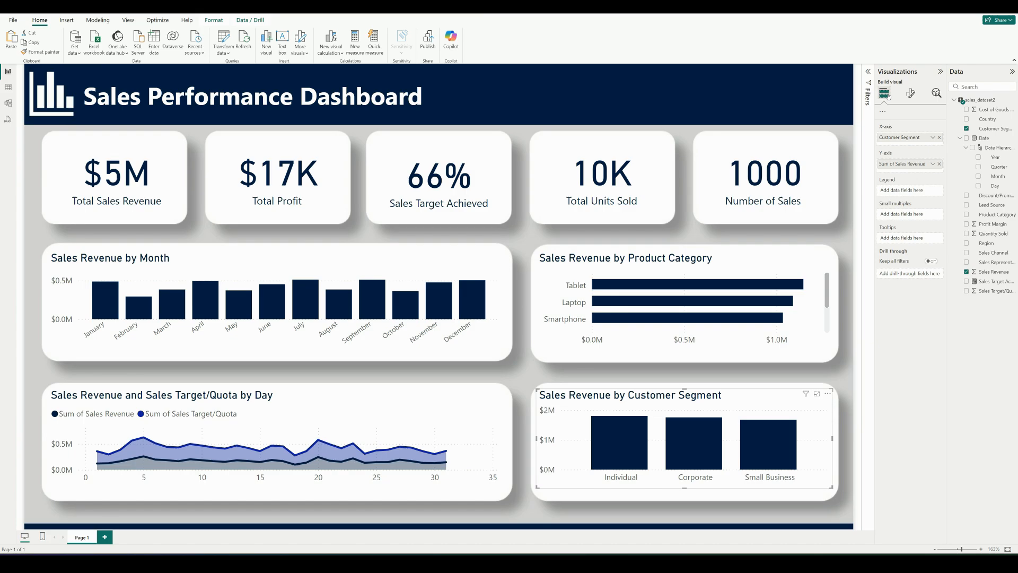
left_click(842, 362)
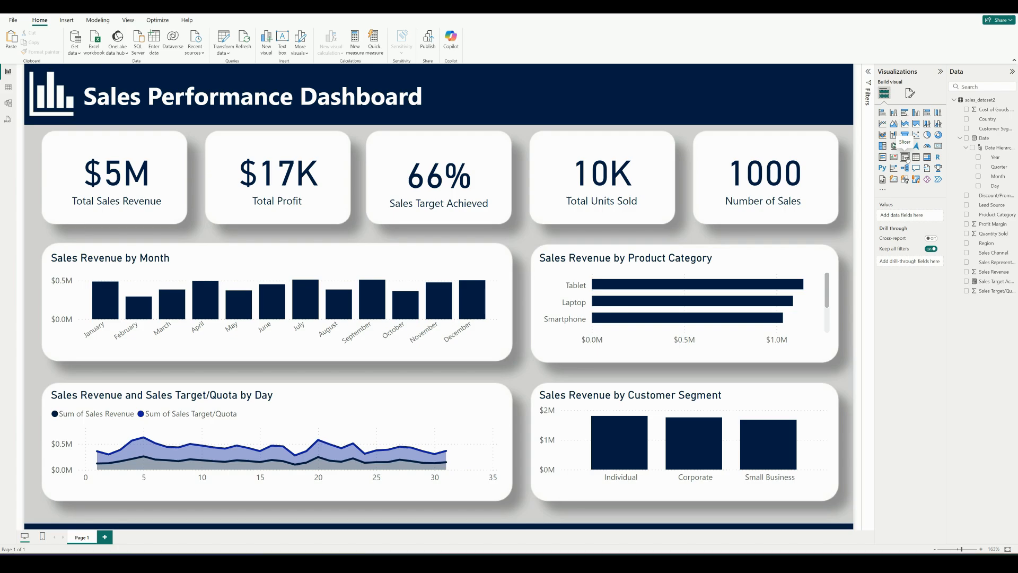
Add a slicer with Year and Month from the Date hierarchy and shrink it to a small box over the first KPI cards
left_click(905, 157)
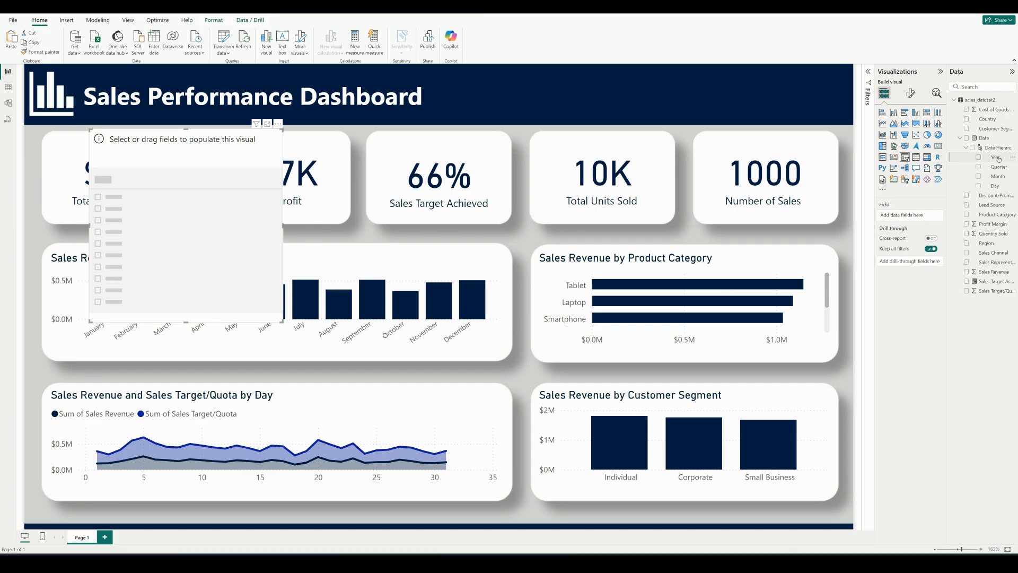
left_click_drag(999, 160, 925, 218)
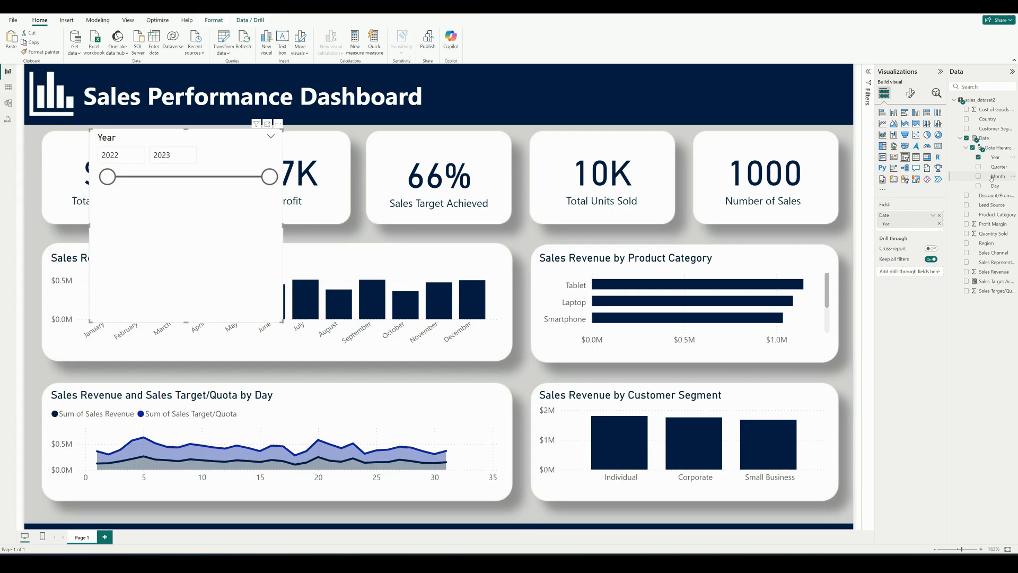
left_click_drag(995, 178, 918, 229)
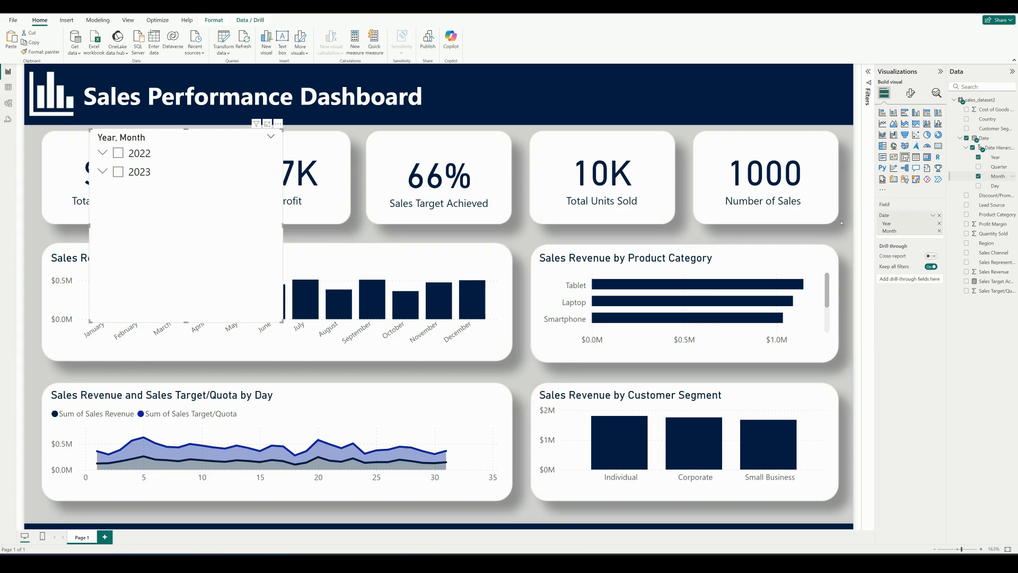
left_click_drag(185, 322, 186, 188)
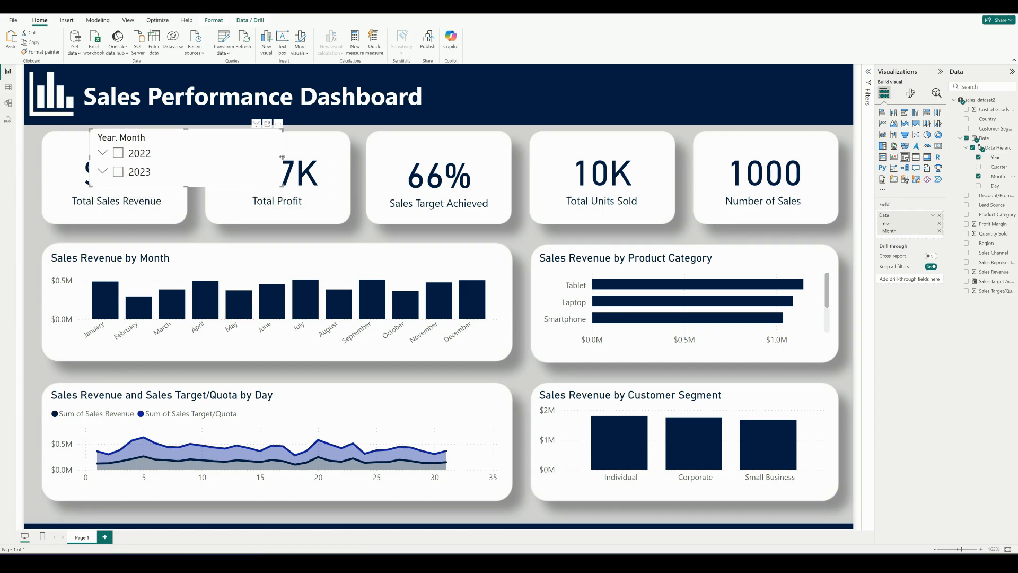
left_click_drag(285, 159, 230, 159)
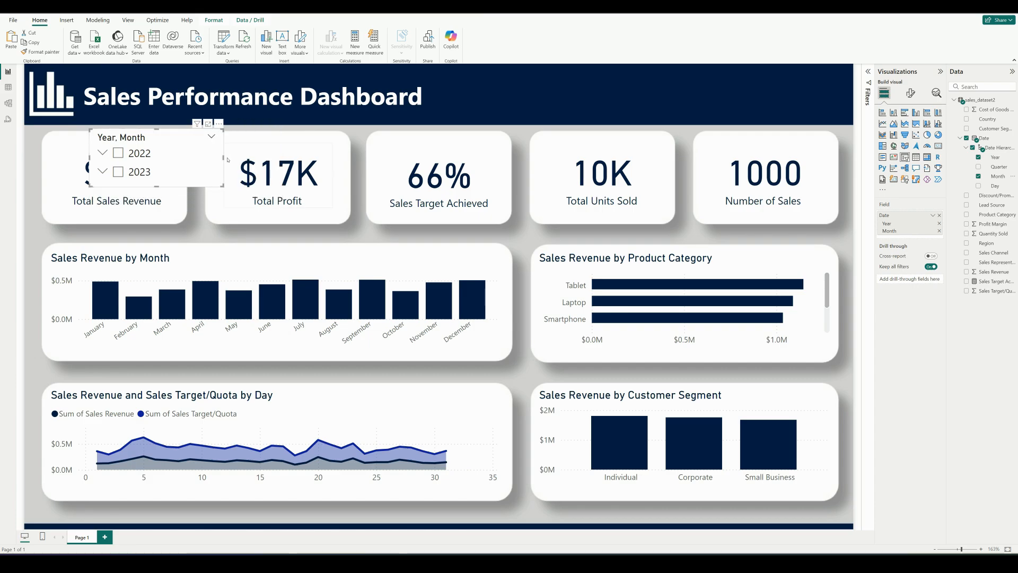
Set the Year and Month slicer's style to Dropdown
left_click(910, 94)
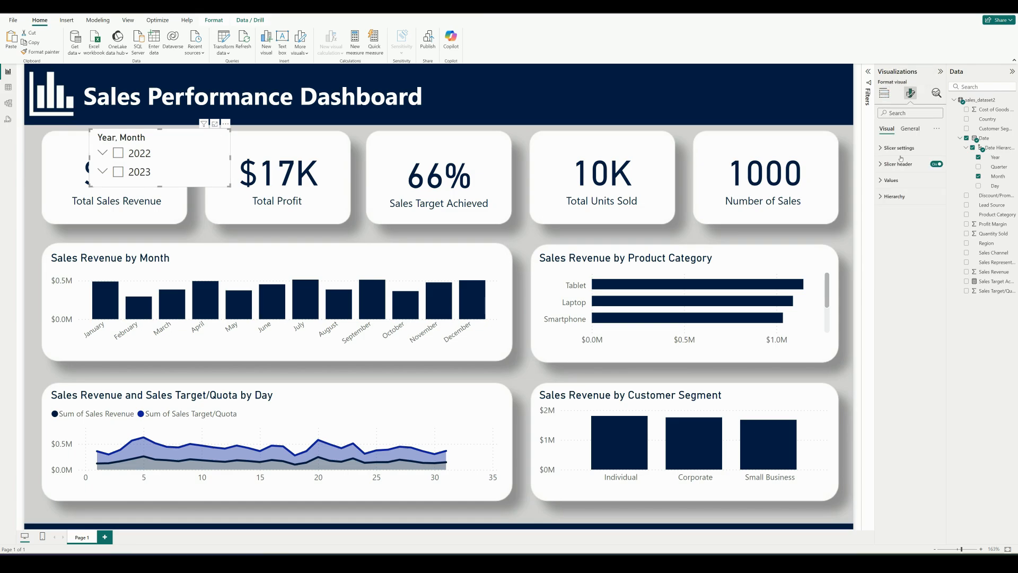
left_click(883, 148)
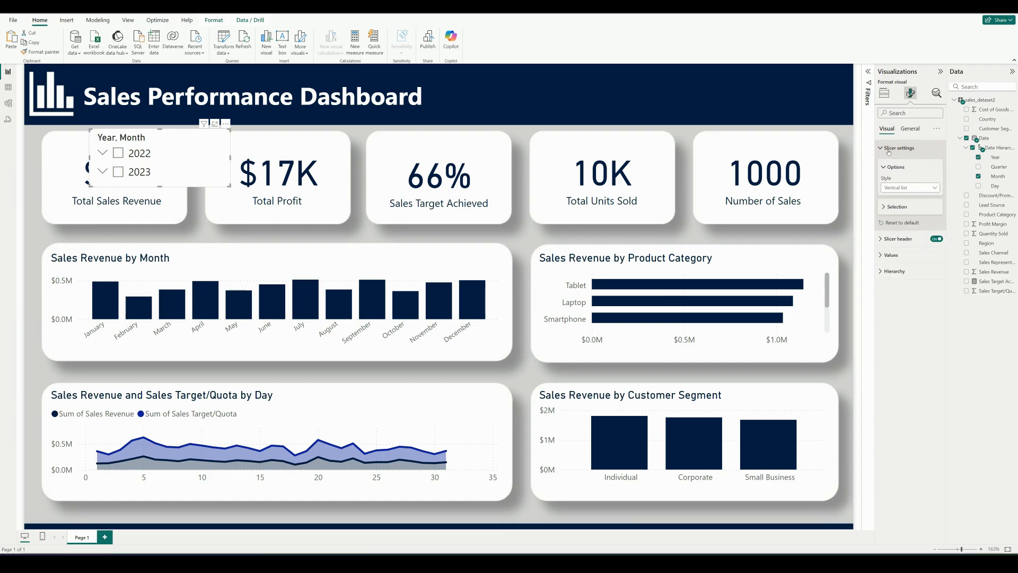
left_click(936, 190)
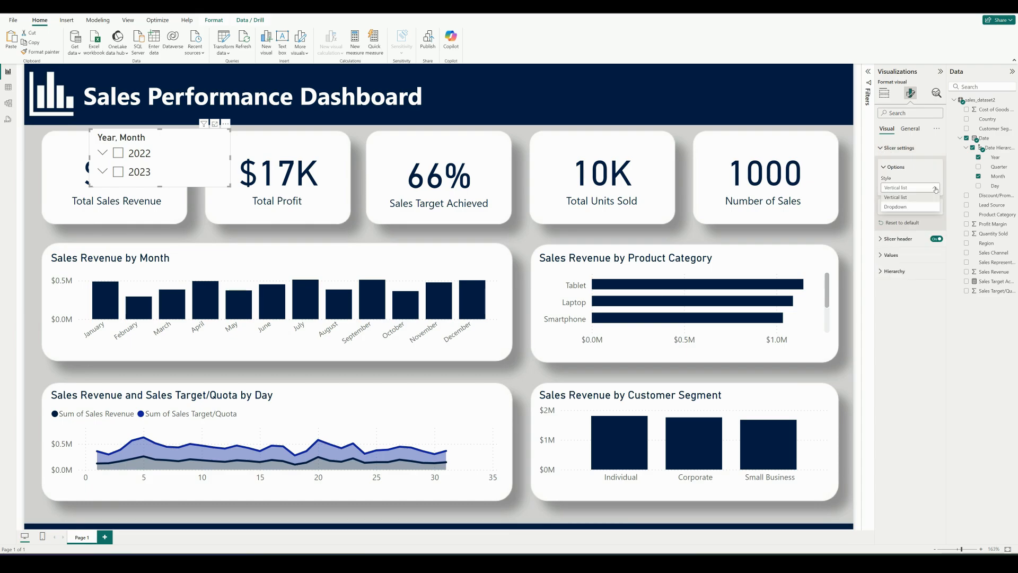
left_click(911, 207)
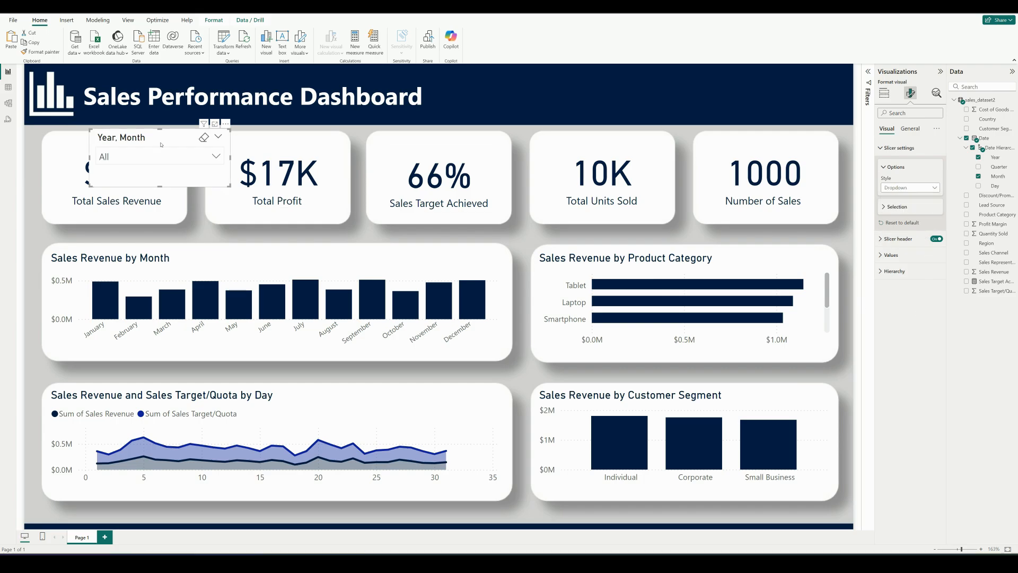
Move the dropdown slicer to the right end of the navy header banner and reduce its height to fit inside
left_click_drag(161, 144, 773, 82)
left_click_drag(772, 125, 773, 114)
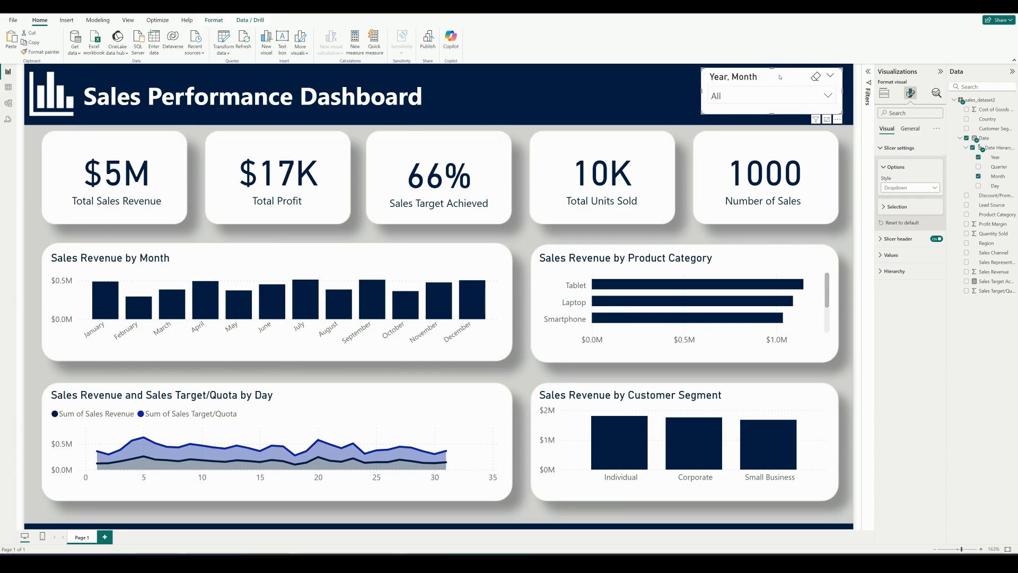
left_click_drag(780, 77, 779, 80)
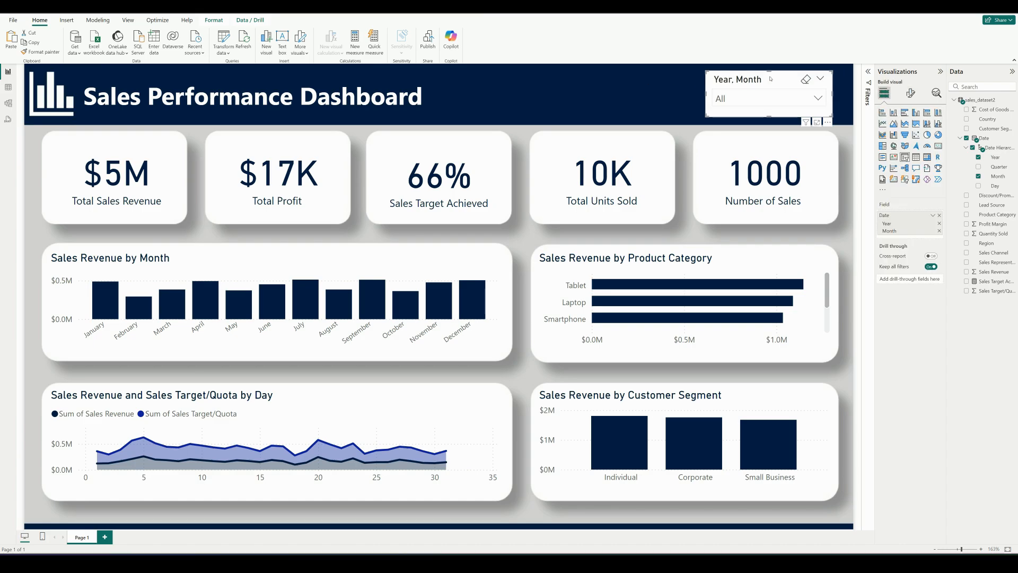
Paste two copies of the slicer and line them up between the dashboard title and the original slicer
key("ctrl+v")
left_click_drag(767, 79, 501, 80)
key("ctrl+v")
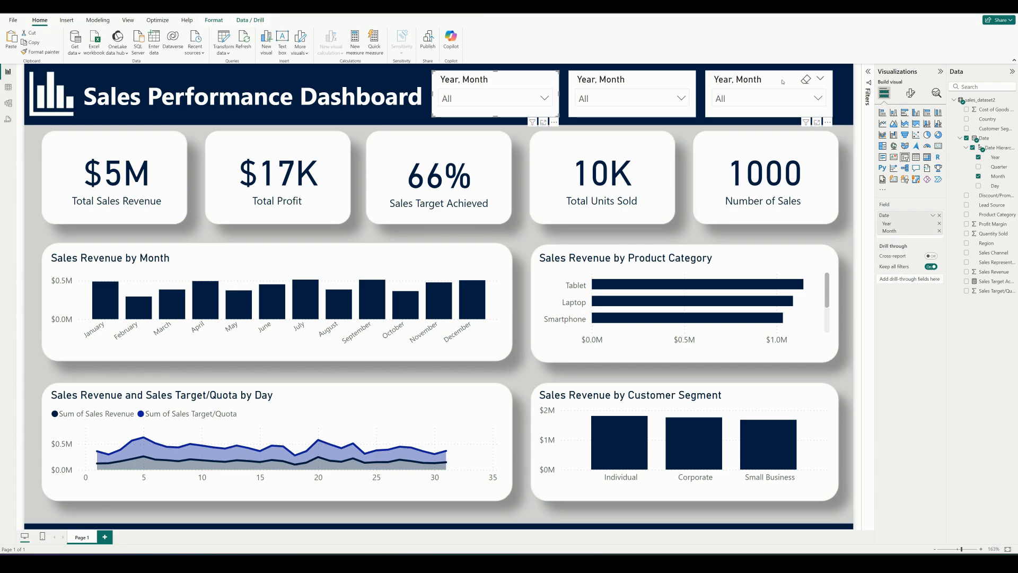
Narrow the left and middle slicers and space all three slicers evenly across the header banner
left_click_drag(780, 82, 785, 81)
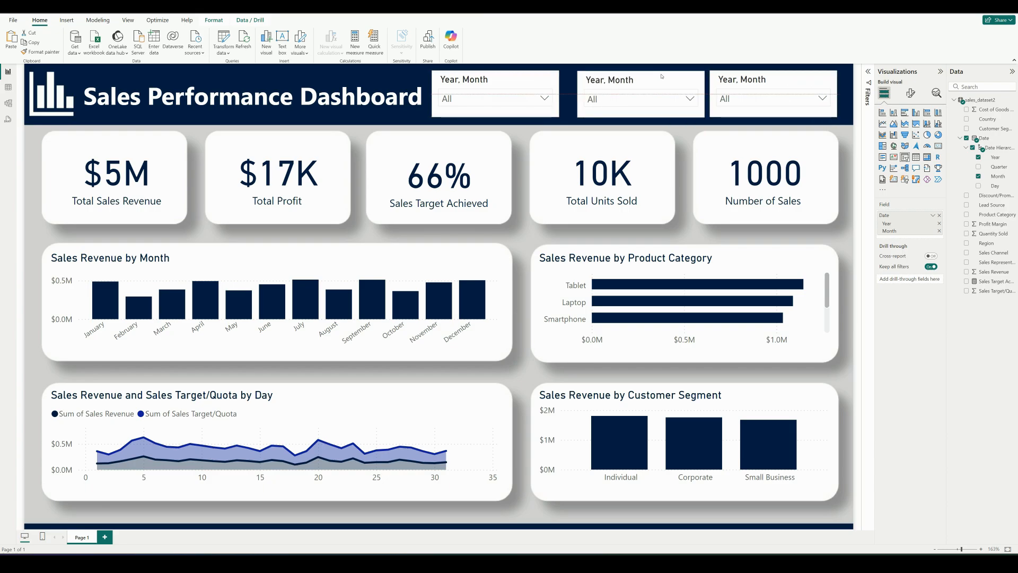
left_click_drag(631, 80, 639, 80)
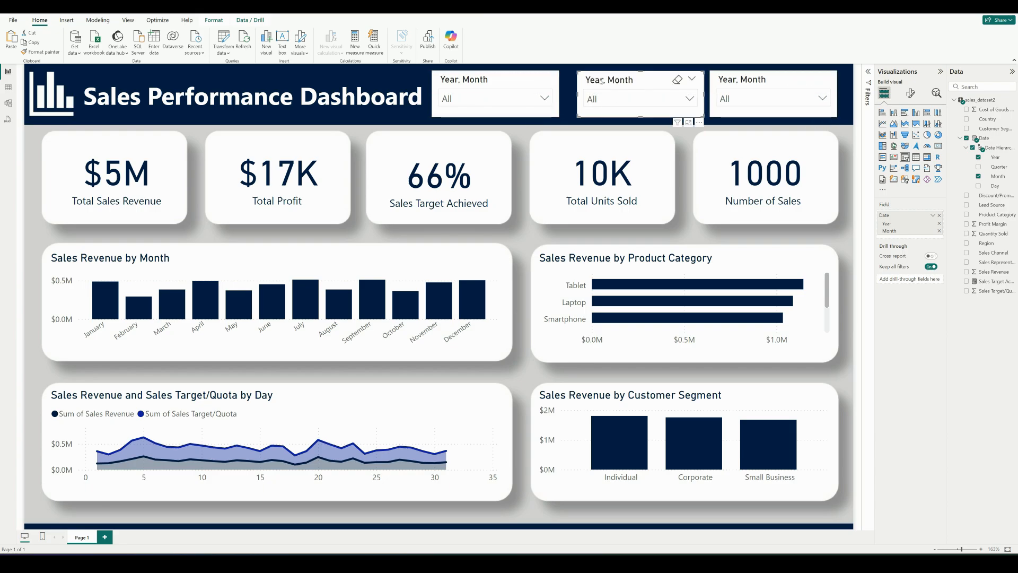
left_click(530, 83)
left_click_drag(558, 94, 520, 82)
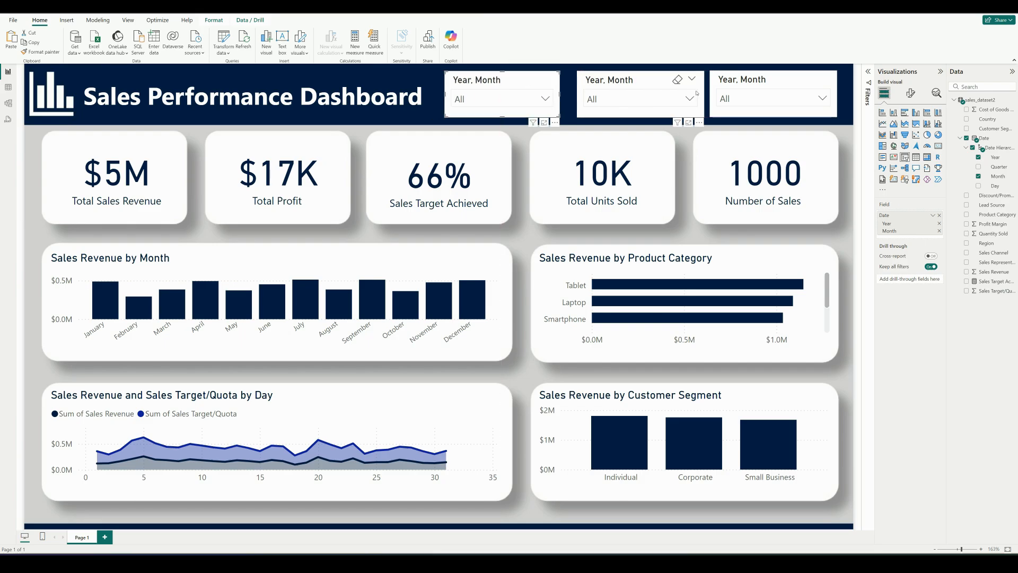
left_click(705, 94)
left_click_drag(705, 94, 648, 79)
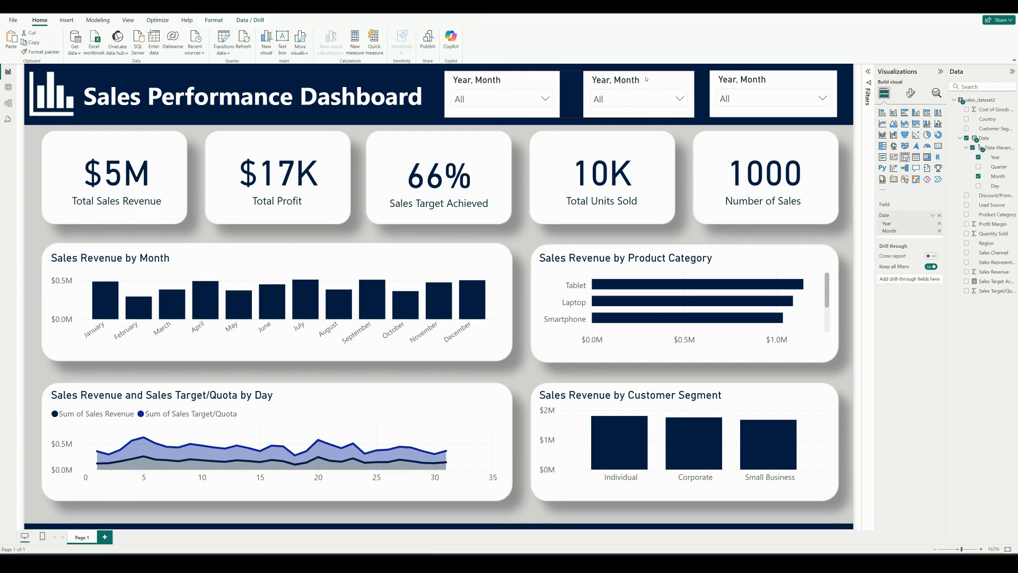
left_click_drag(514, 78, 524, 77)
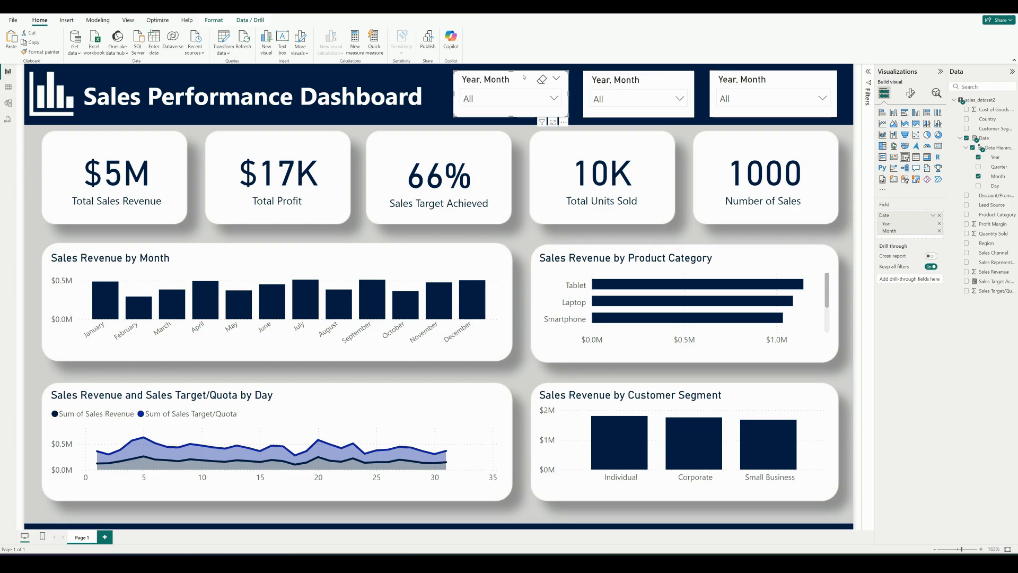
Make the background of the rightmost header slicer fully transparent
left_click(773, 79)
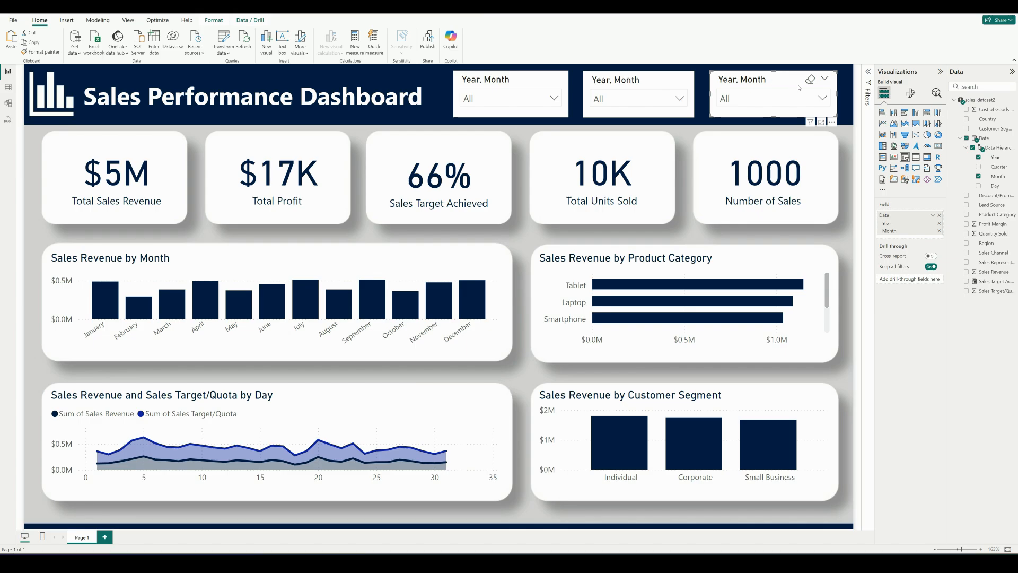
left_click(911, 94)
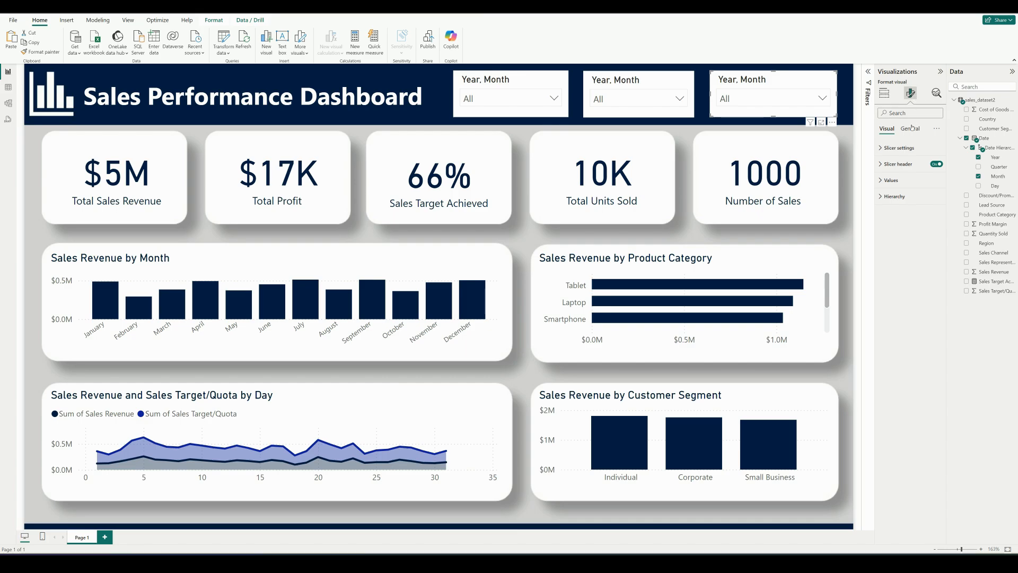
left_click(911, 129)
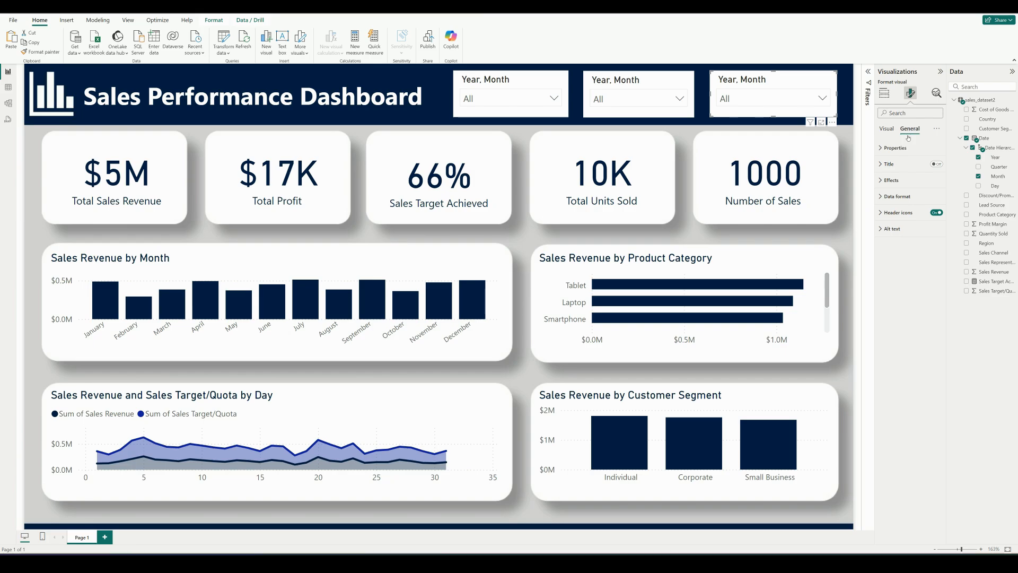
left_click(882, 181)
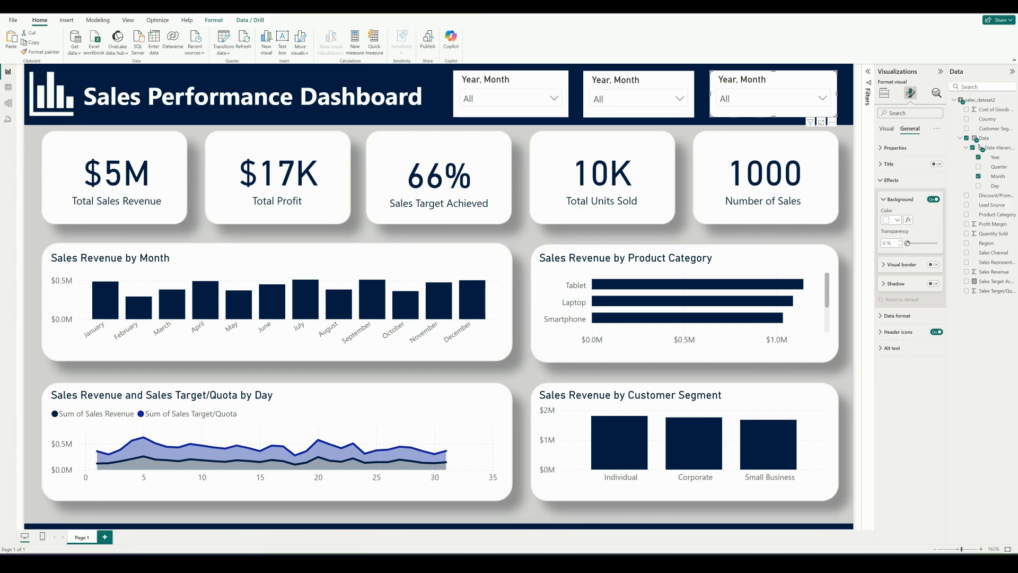
left_click_drag(907, 243, 938, 244)
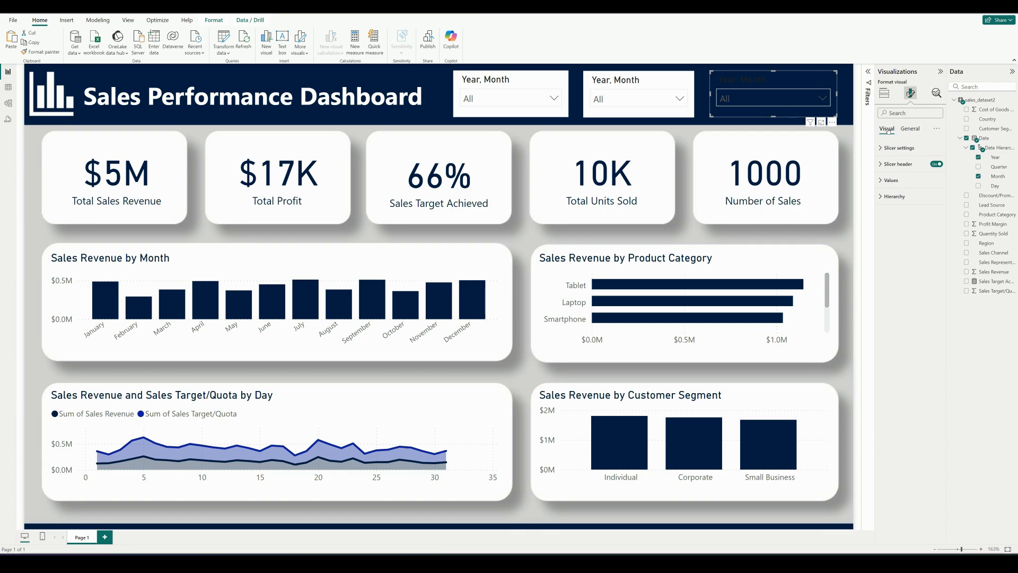
Set the header text color of the rightmost slicer to white
left_click(881, 165)
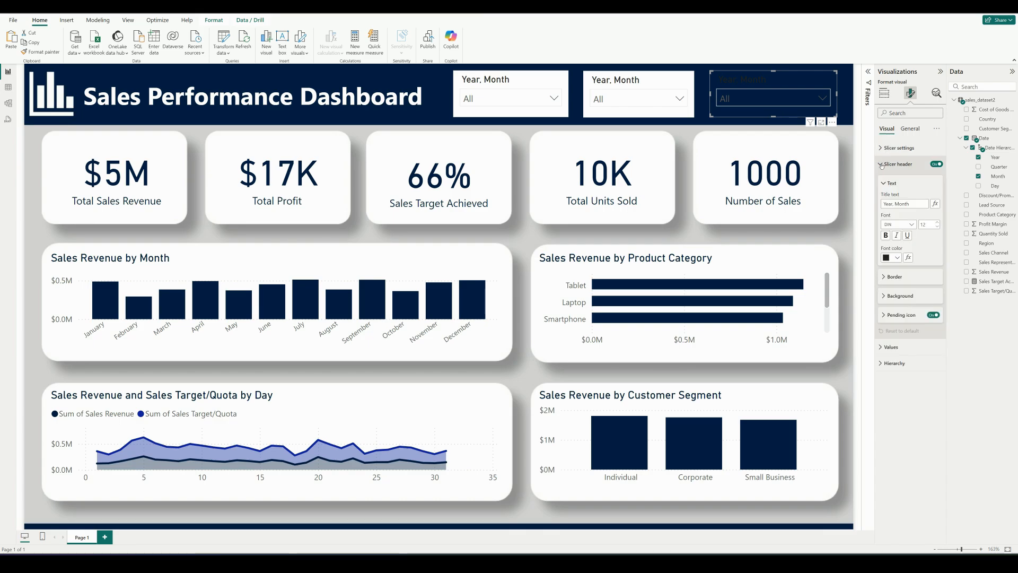
left_click(900, 259)
left_click(892, 285)
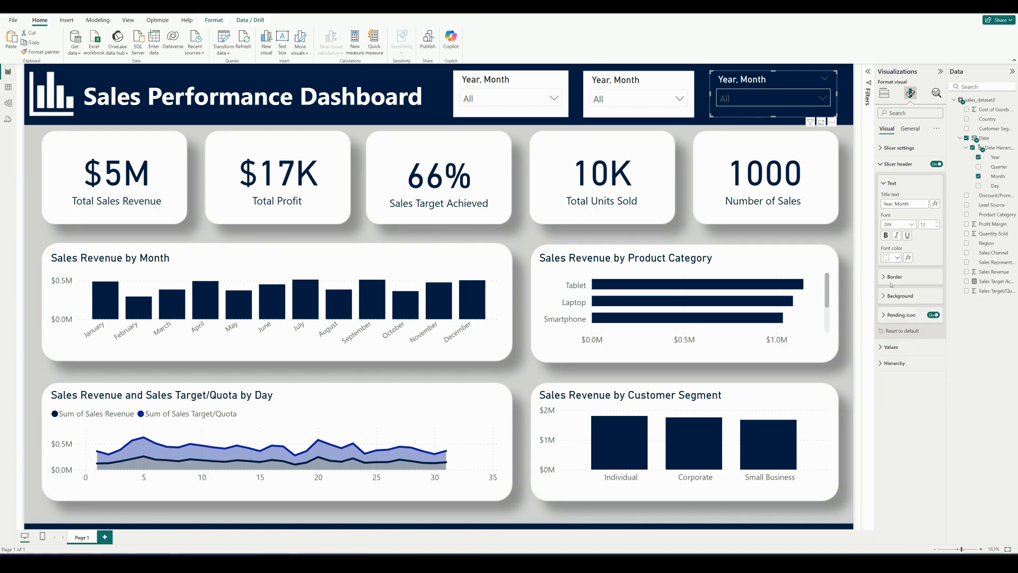
left_click(884, 183)
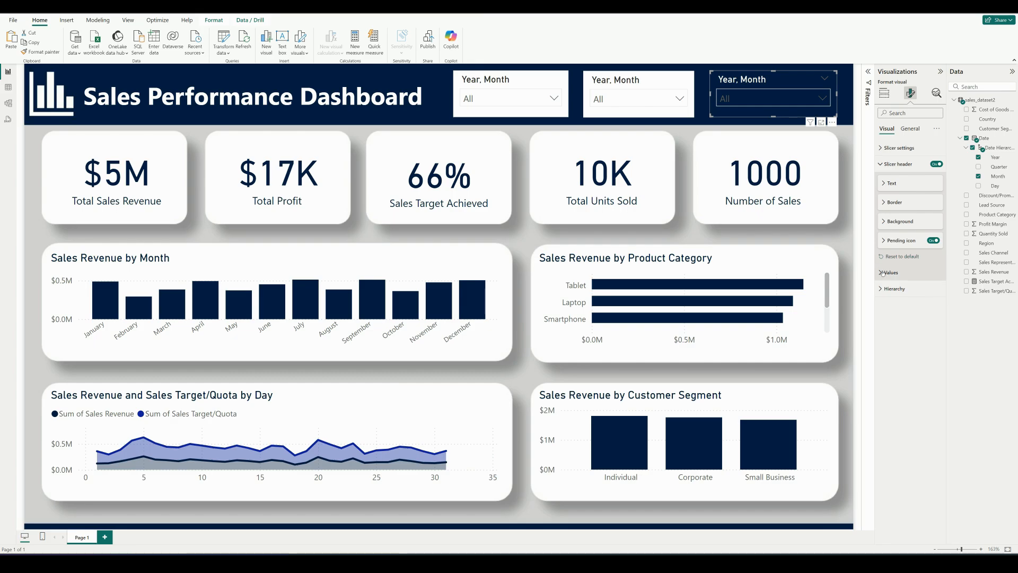
Set the font color of the rightmost slicer's values to white
left_click(882, 273)
left_click(898, 346)
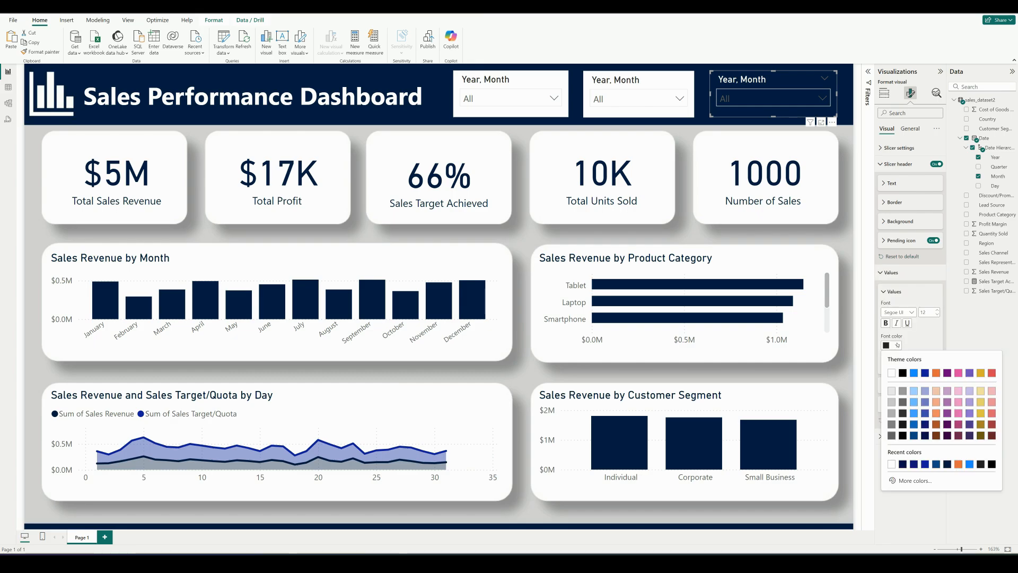
left_click(890, 371)
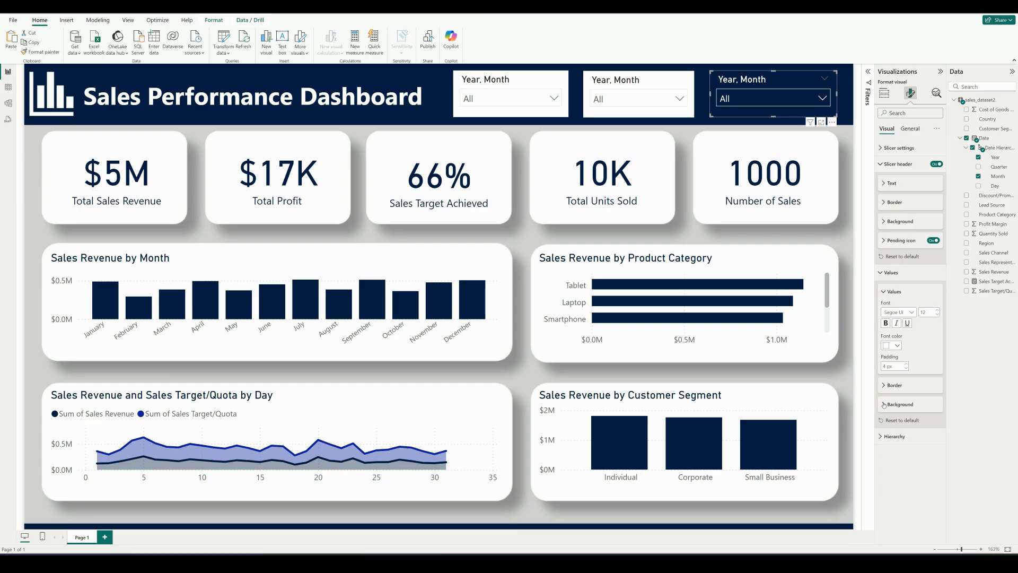
Set the background color of the rightmost slicer's values to the custom hex value #09124F
left_click(884, 405)
left_click(896, 426)
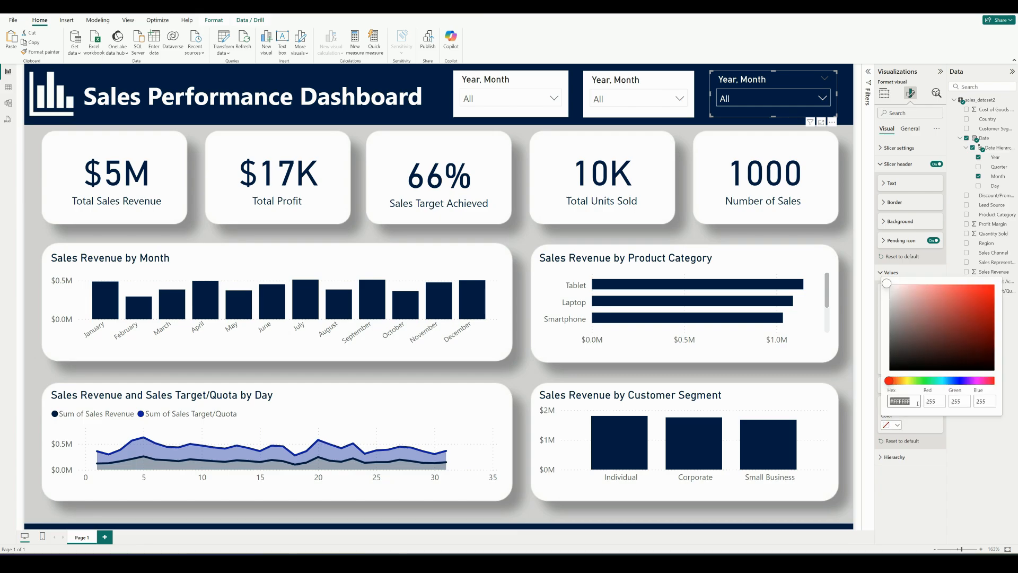
key("BackSpace")
type("#09124F")
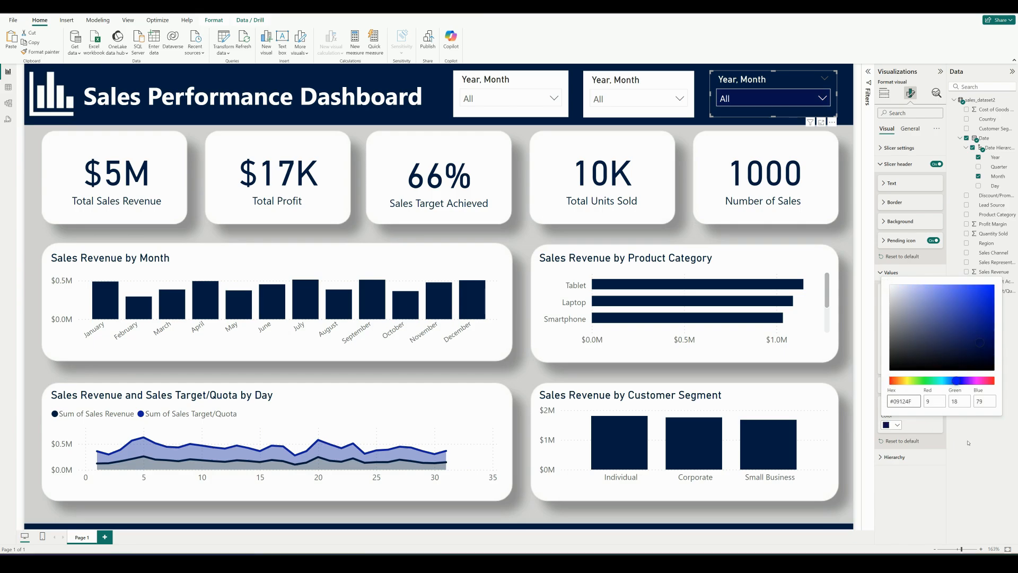
left_click(968, 442)
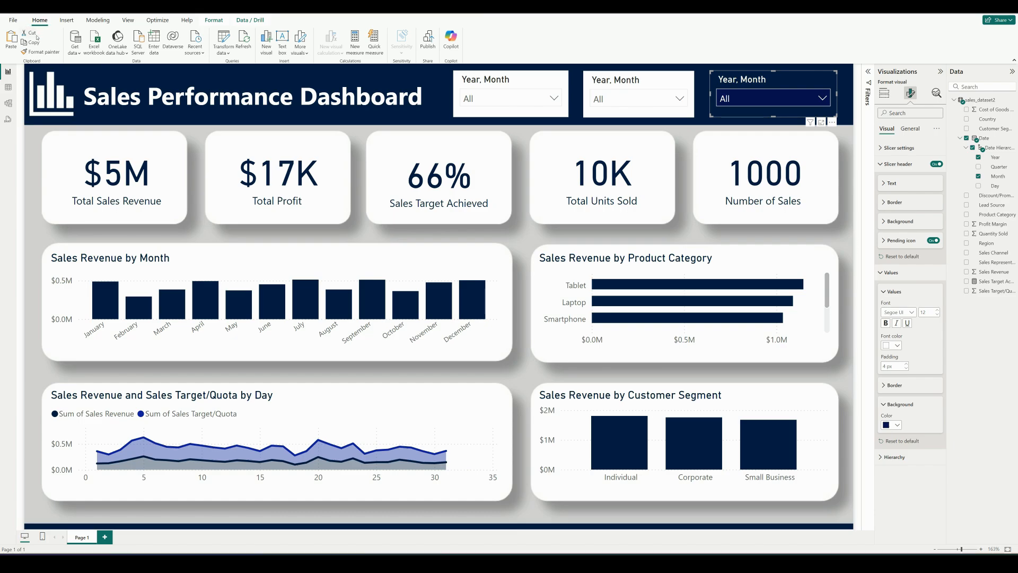
Copy the rightmost slicer's formatting to the middle and left slicers with Format painter, ending with nothing selected
left_click(38, 55)
left_click(606, 80)
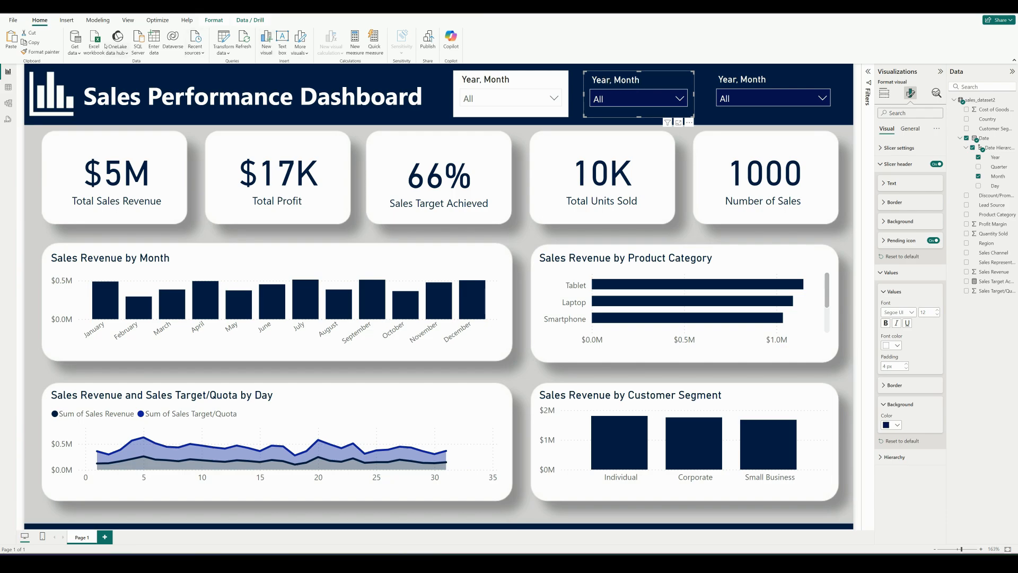
left_click(49, 52)
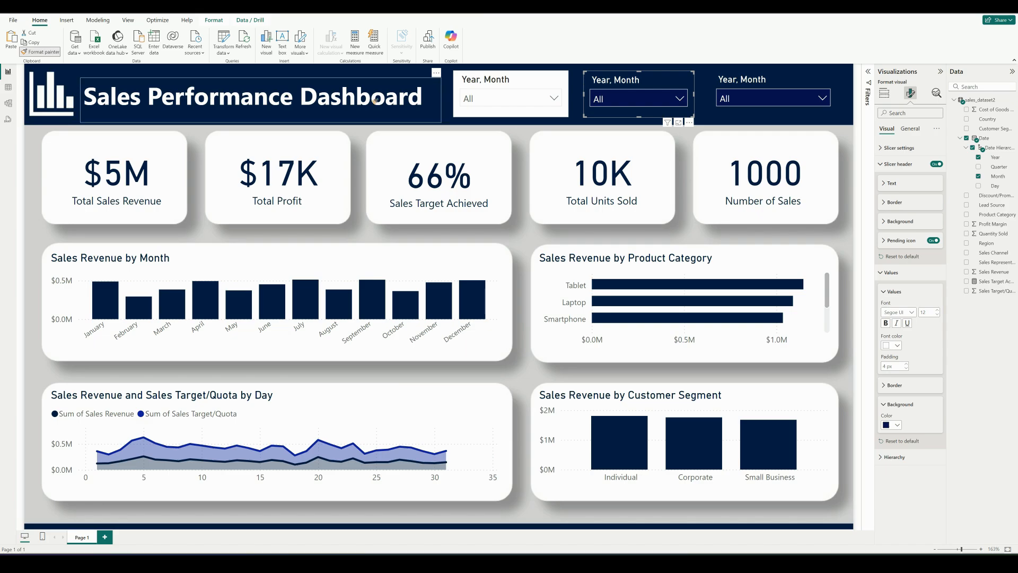
left_click(512, 78)
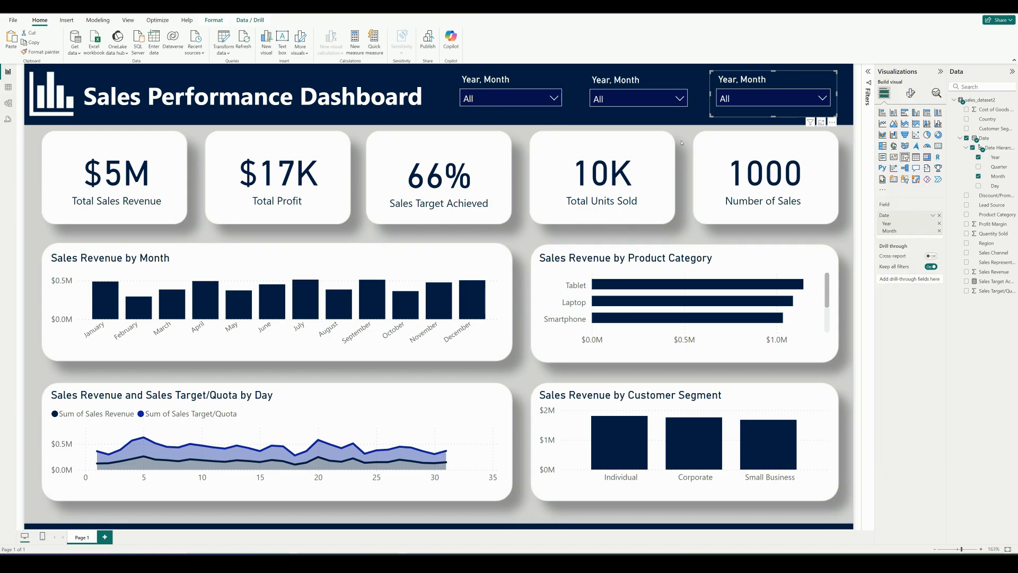
left_click(682, 143)
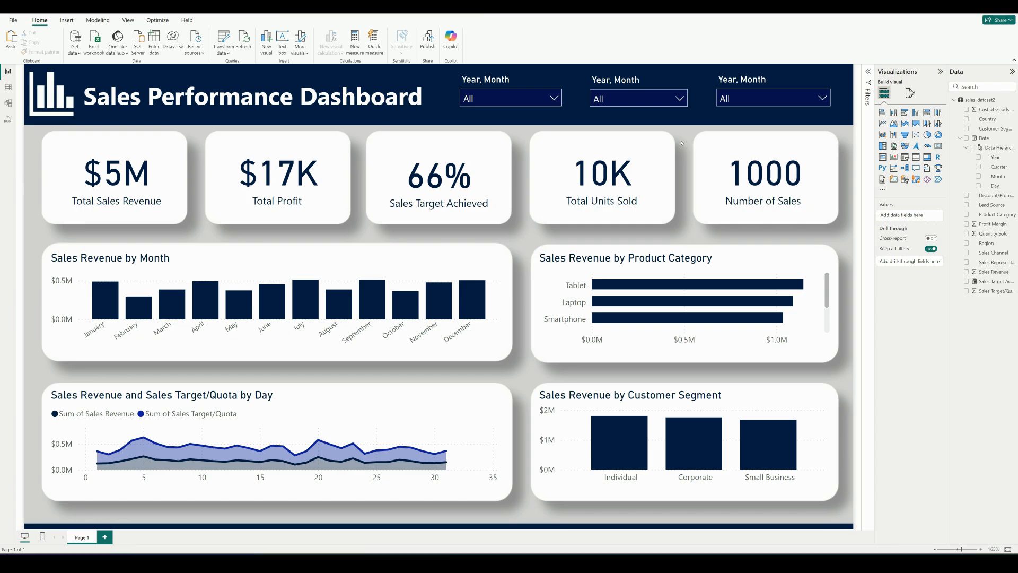
Replace the middle header slicer's Year and Month date fields with the Product Category field
left_click(626, 85)
left_click(940, 232)
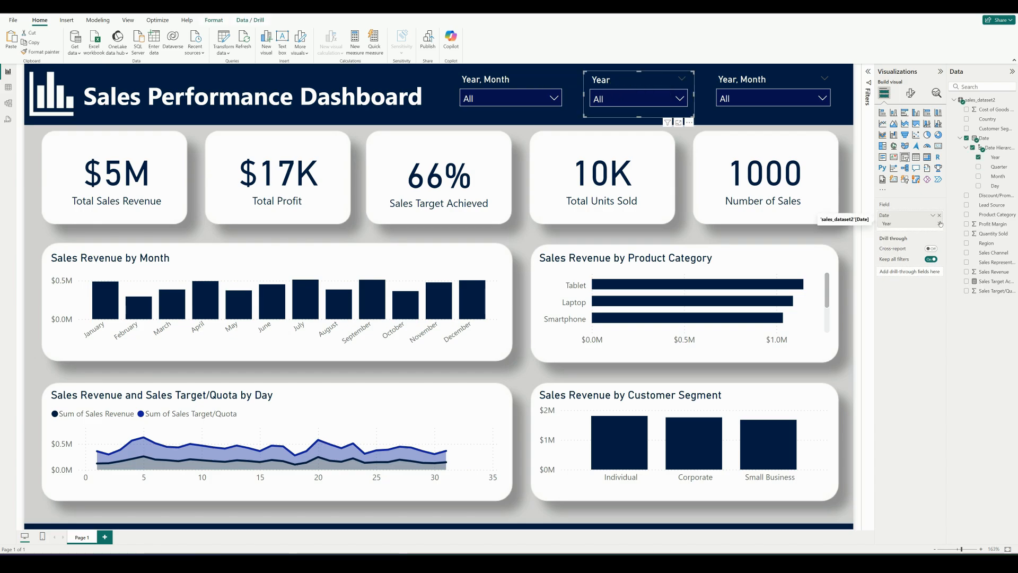
left_click(939, 223)
left_click_drag(991, 214, 902, 216)
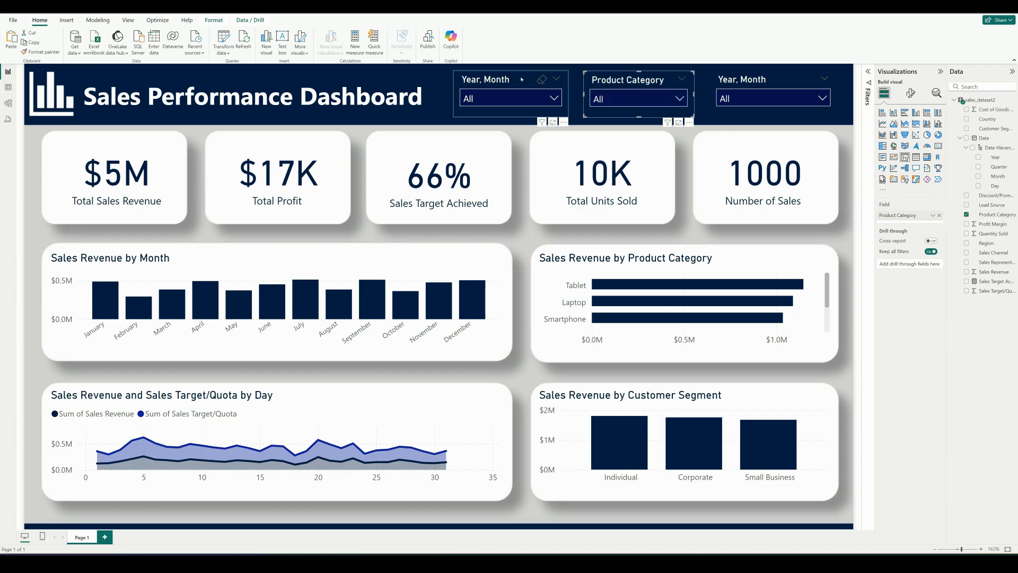
Replace the left header slicer's Year and Month date fields with the Customer Segment field
left_click(541, 80)
left_click(940, 231)
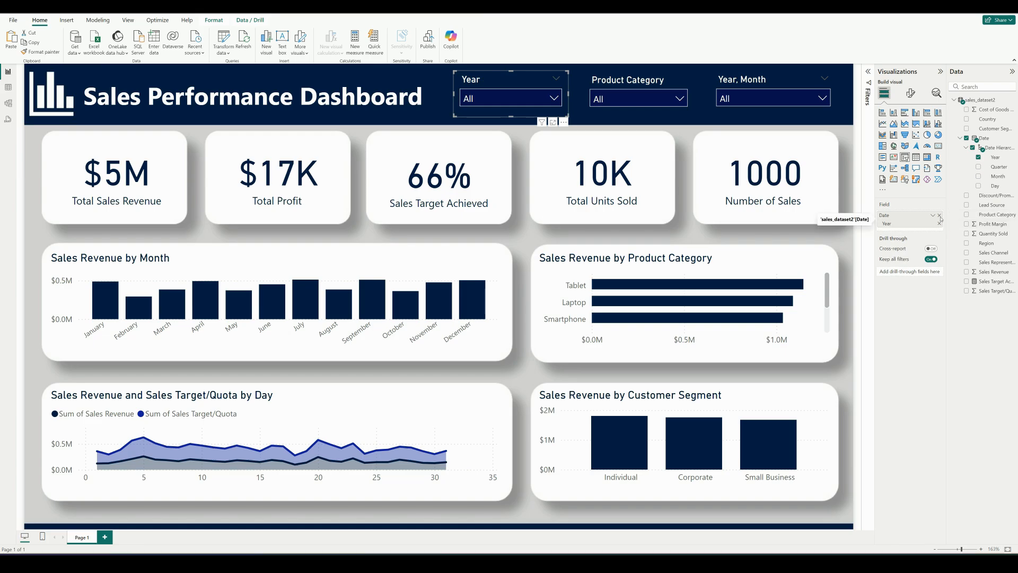
left_click(940, 223)
left_click_drag(995, 128, 906, 215)
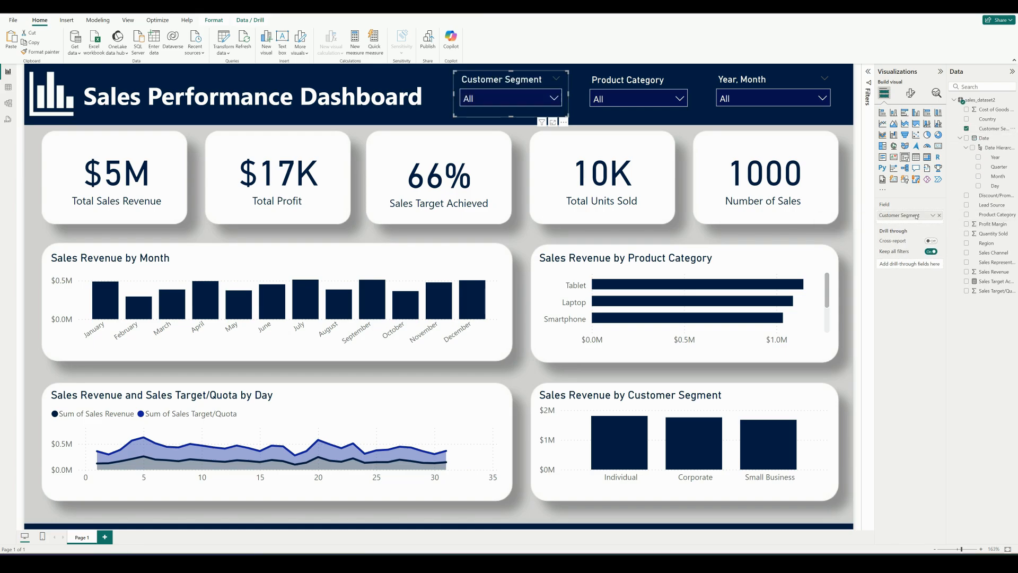
Test the Customer Segment slicer by filtering the dashboard to Corporate, and clear the selection
left_click(477, 98)
left_click(471, 117)
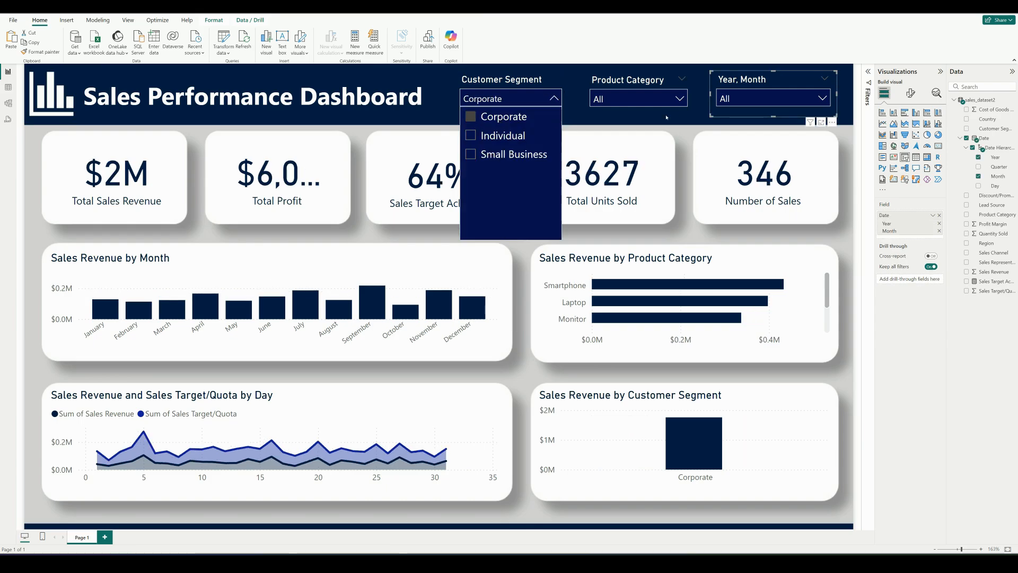
Test the Product Category slicer by filtering the dashboard to Tablet, clear the selection and close the dropdown
left_click(684, 100)
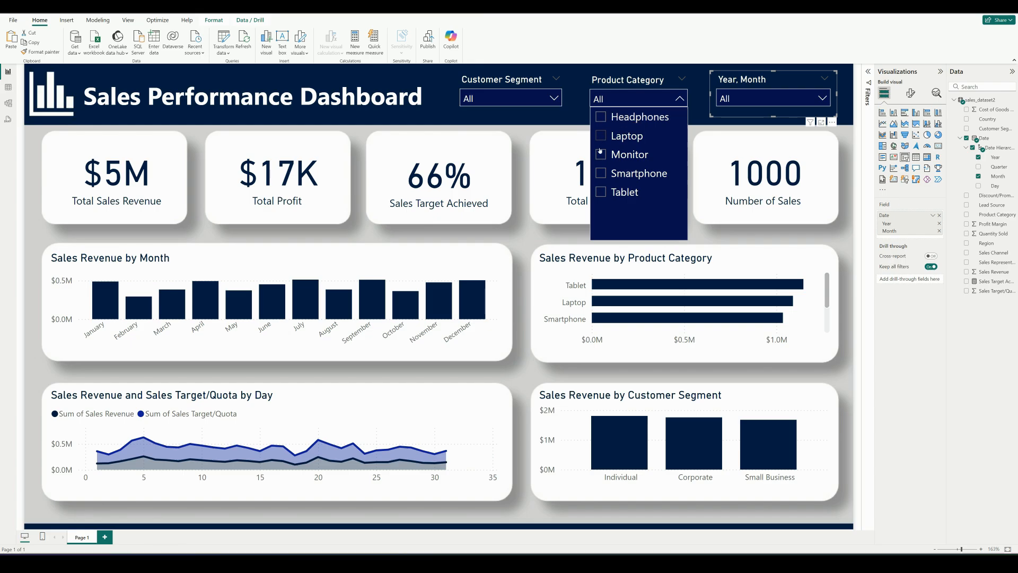
left_click(601, 193)
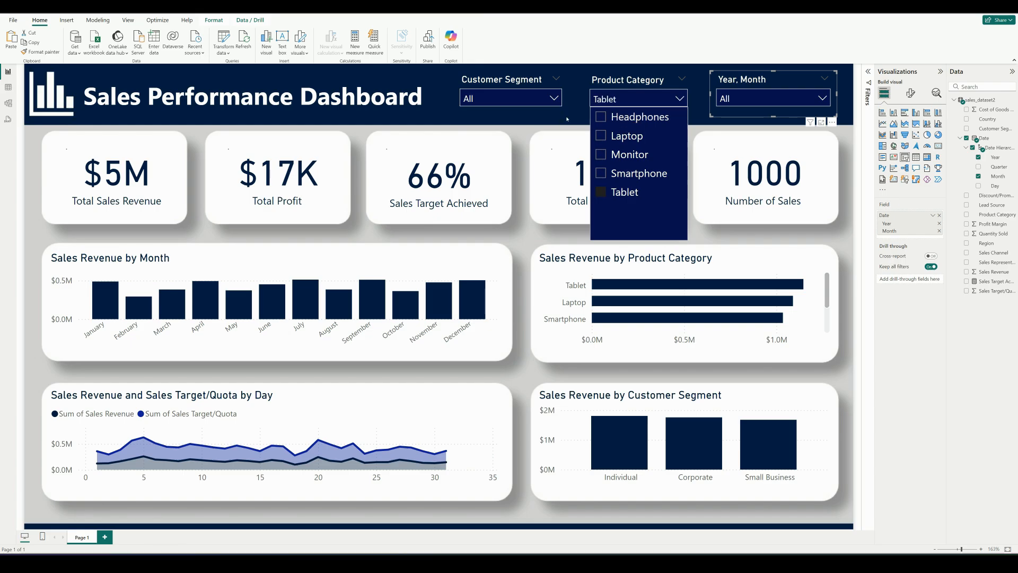
left_click(567, 118)
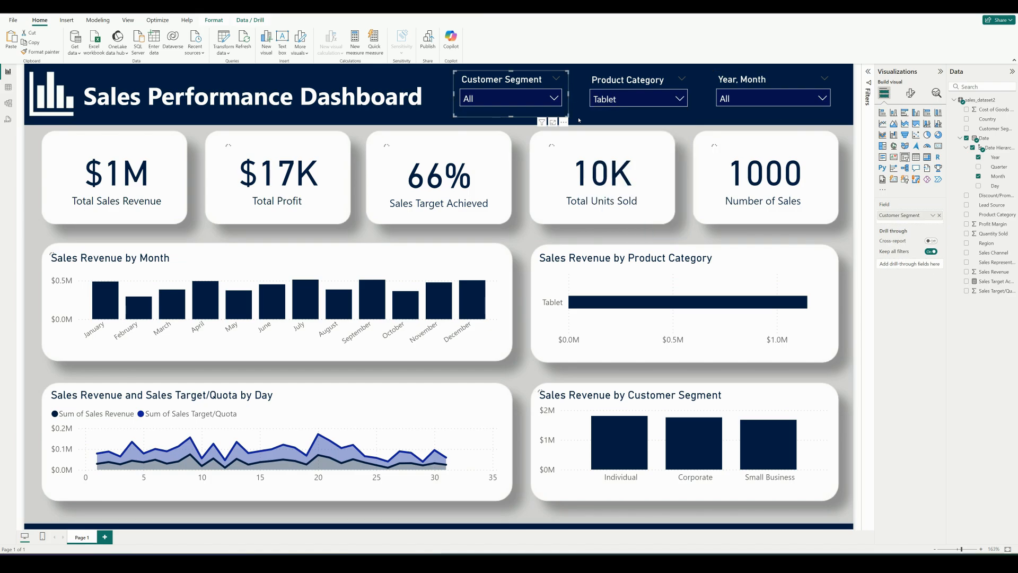
left_click(579, 120)
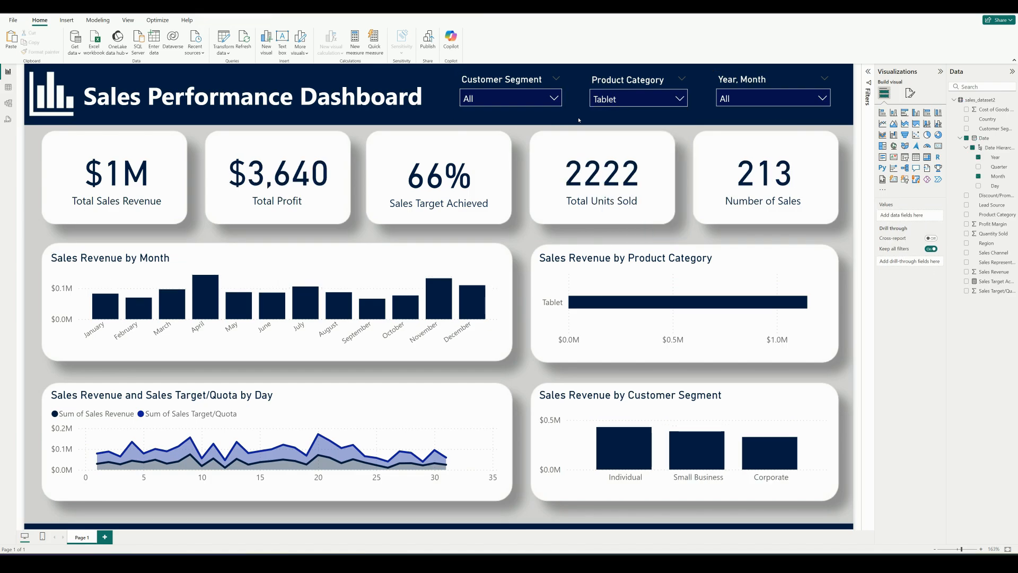
left_click(680, 99)
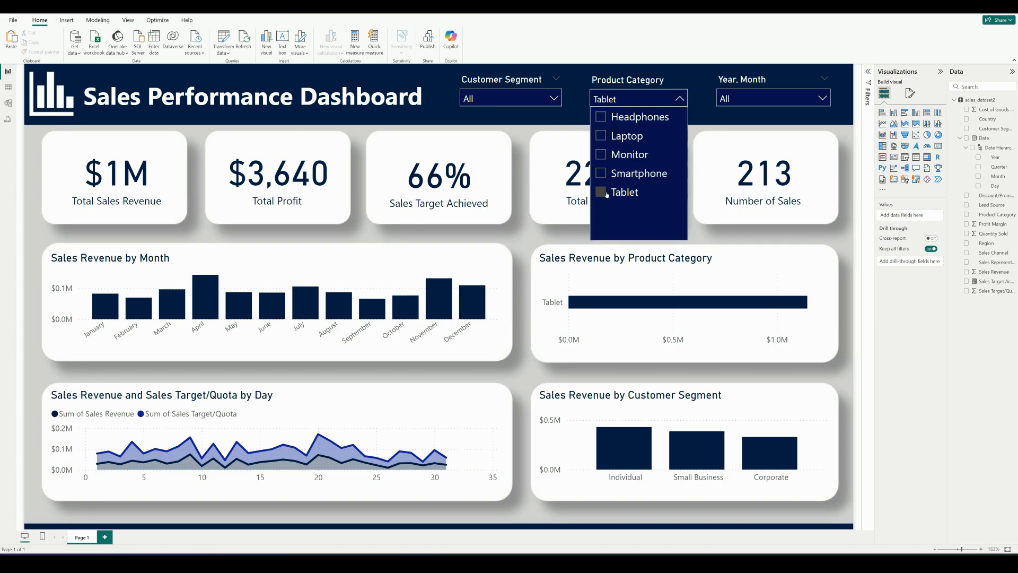
left_click(735, 116)
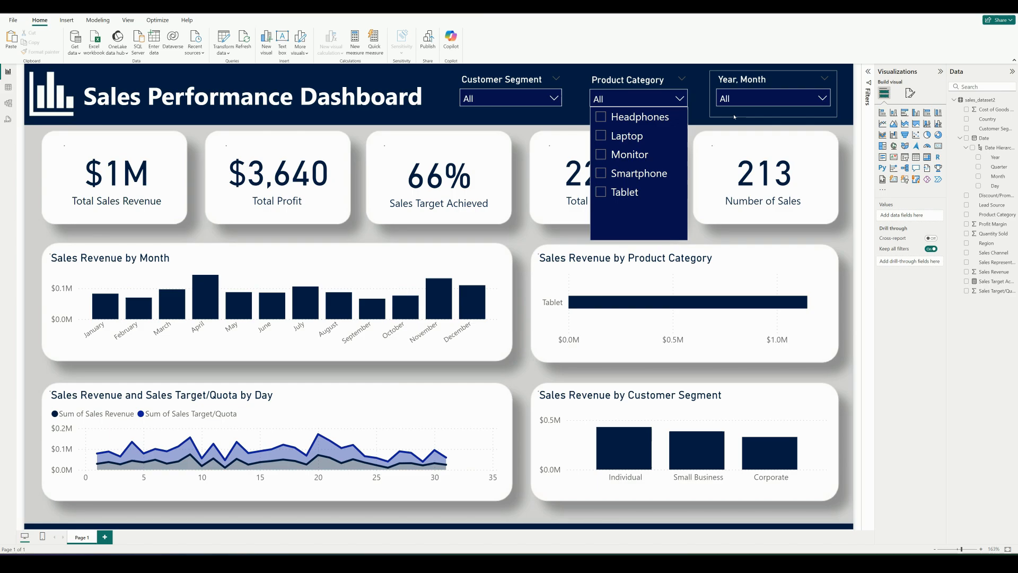
left_click(698, 123)
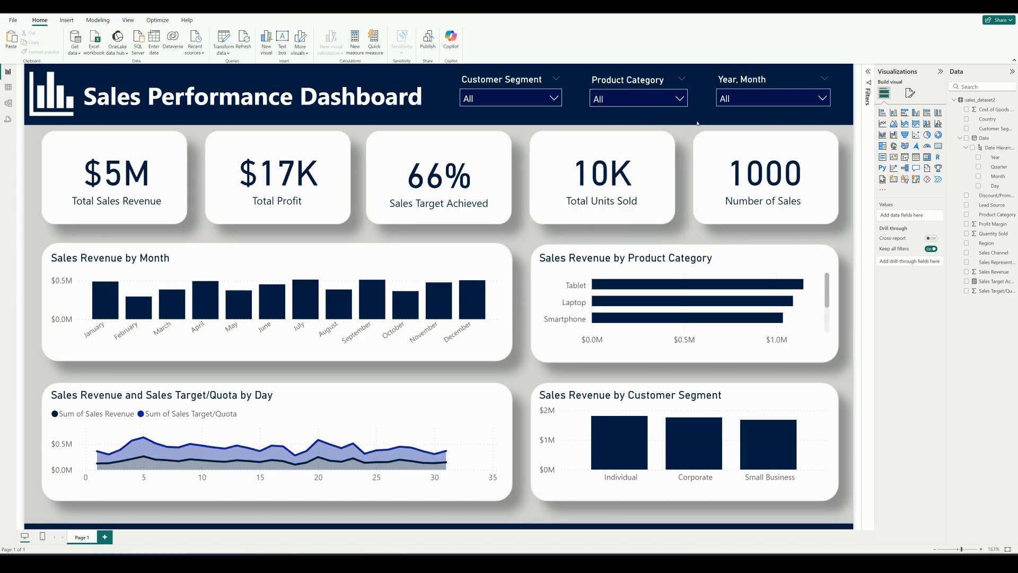